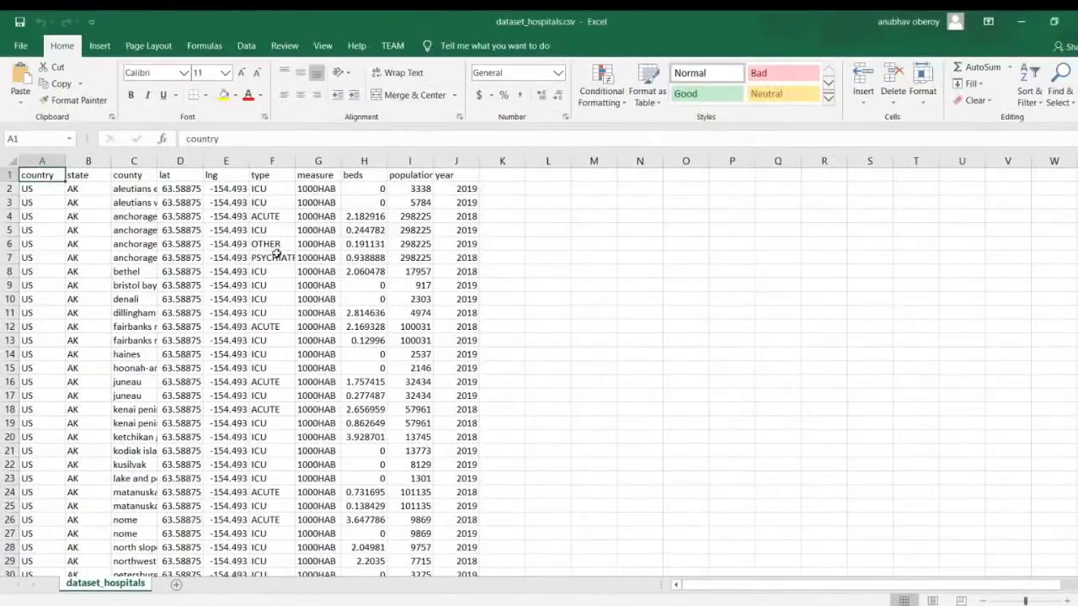
Auto-fit the width of the county column to its longest entry.
left_click(276, 253)
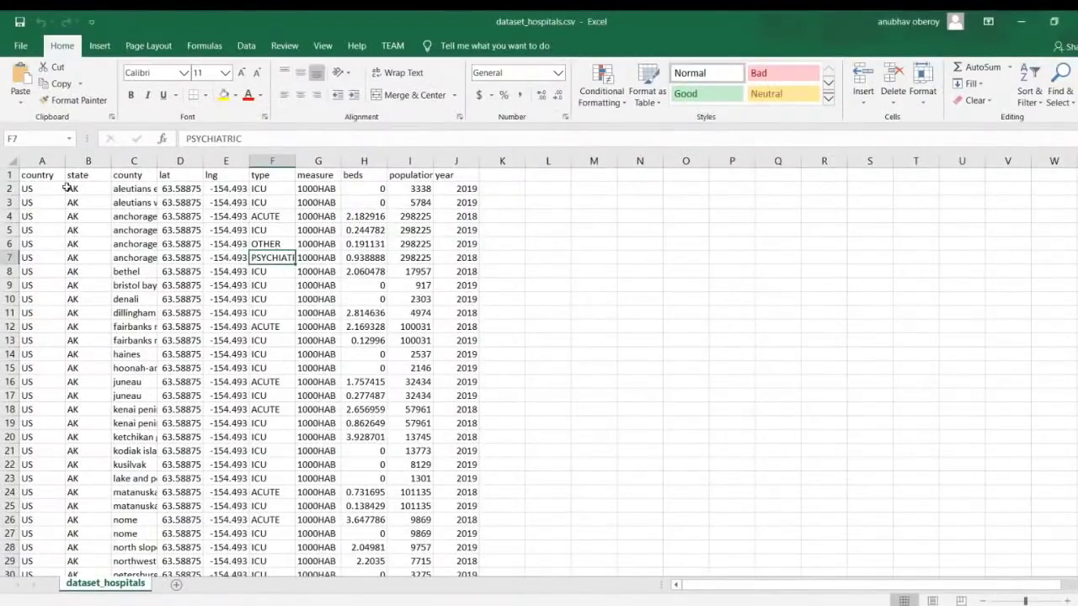
left_click(47, 192)
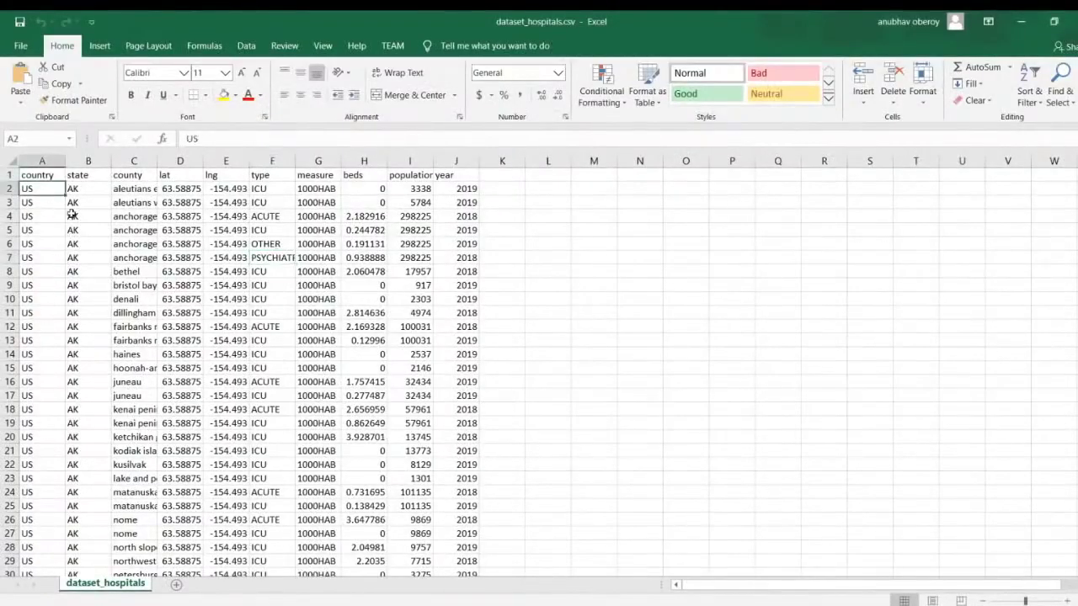
double_click(156, 161)
left_click(173, 285)
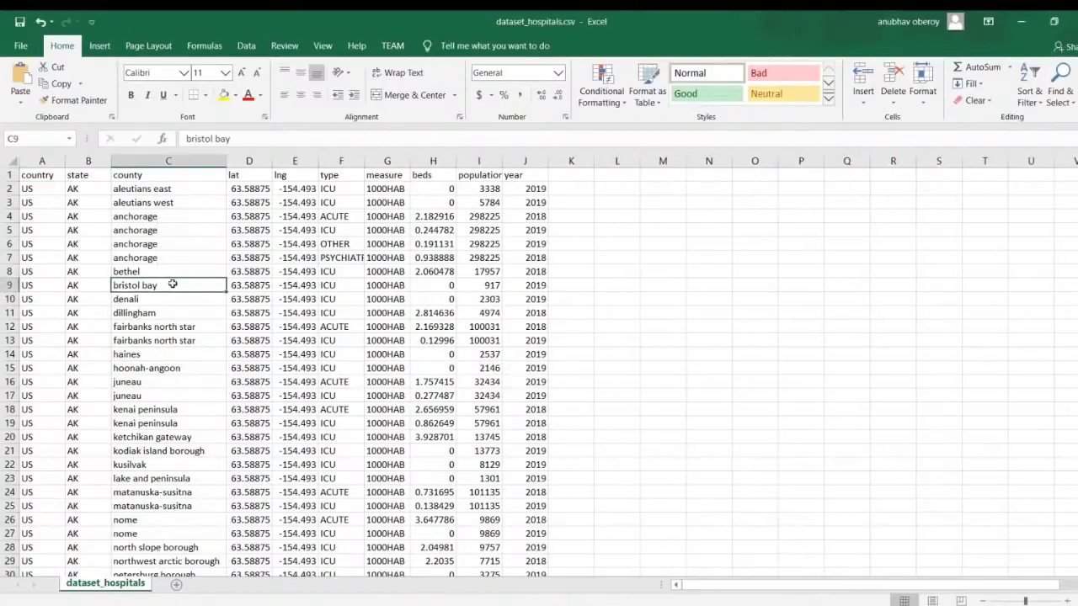
Examine the country, state, county, lat and lng columns to see how each hospital record is located.
left_click(43, 178)
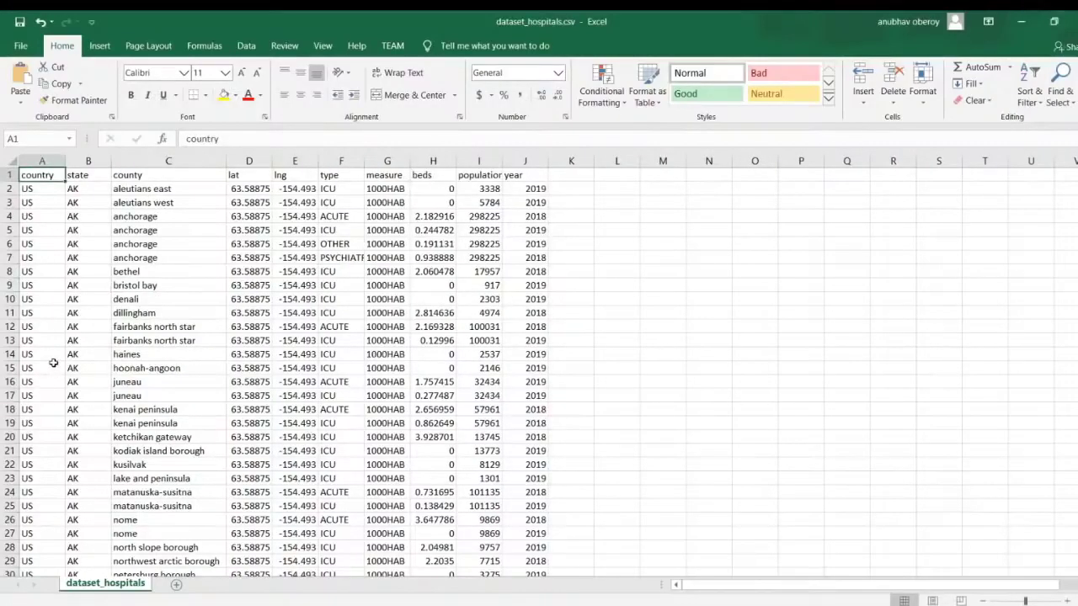
left_click(91, 176)
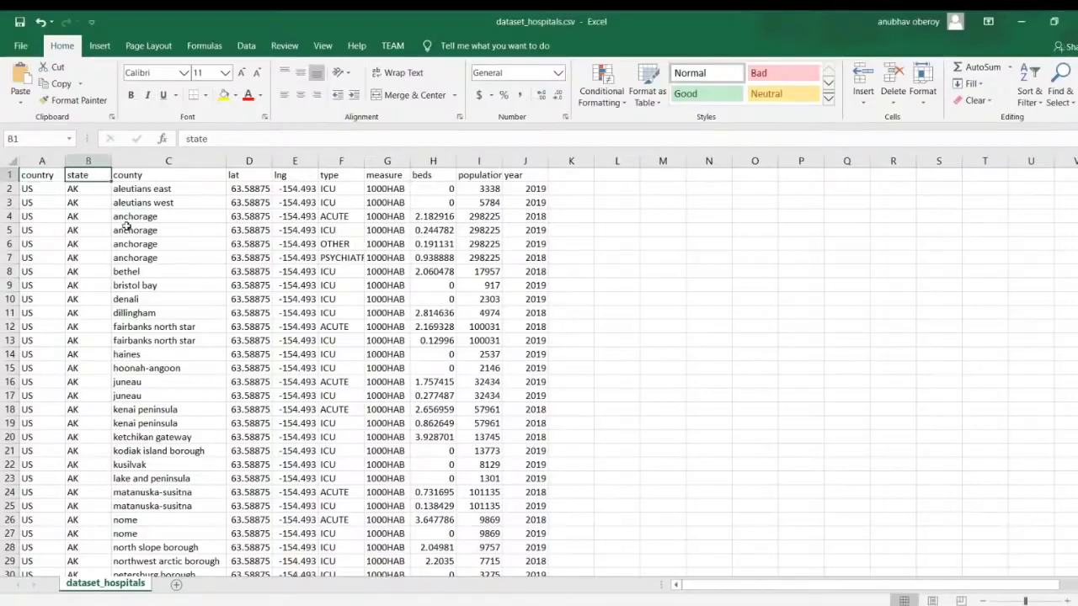
left_click(144, 176)
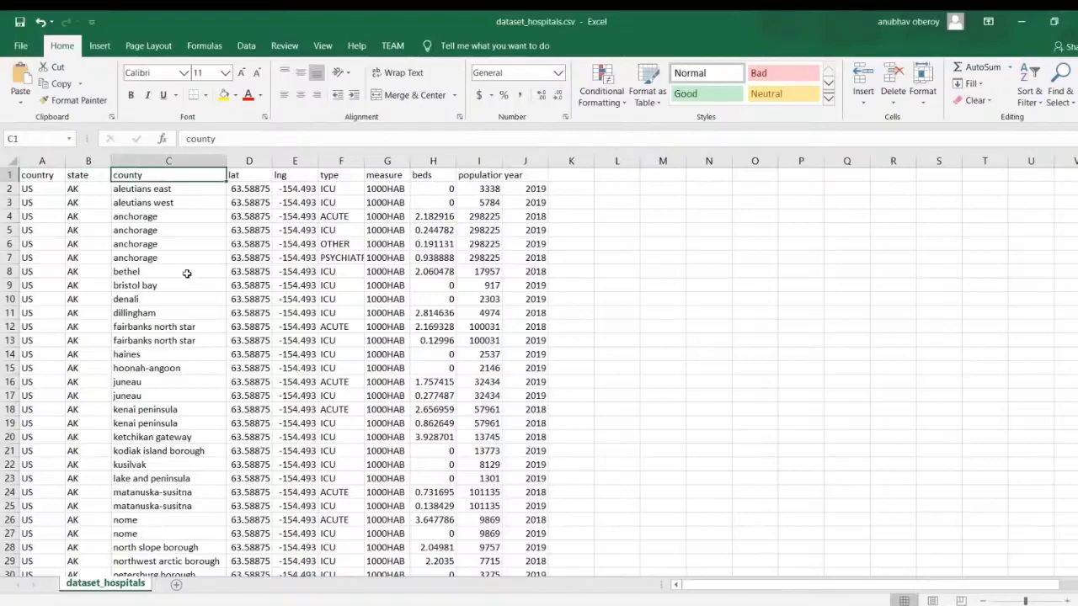
scroll(186, 274, "down", 17)
scroll(187, 279, "down", 6)
scroll(187, 280, "up", 20)
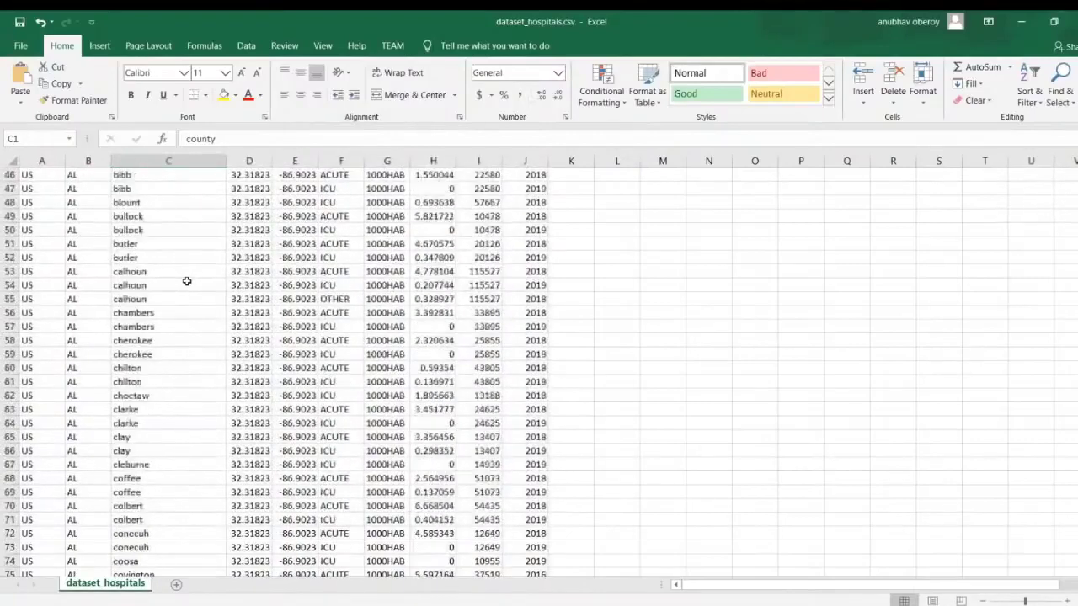
left_click_drag(261, 189, 294, 370)
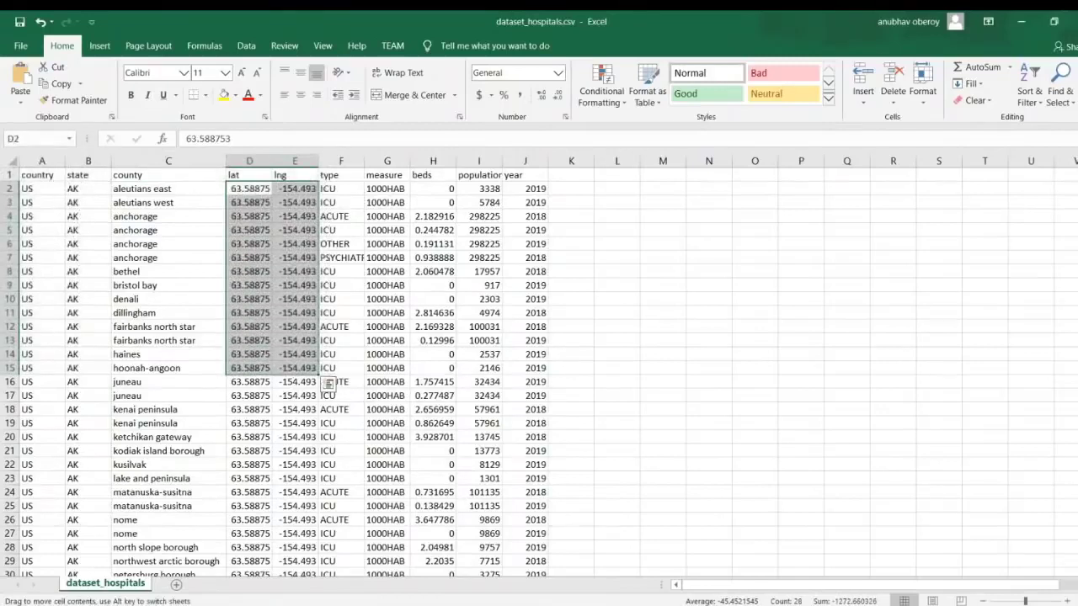
left_click(295, 330)
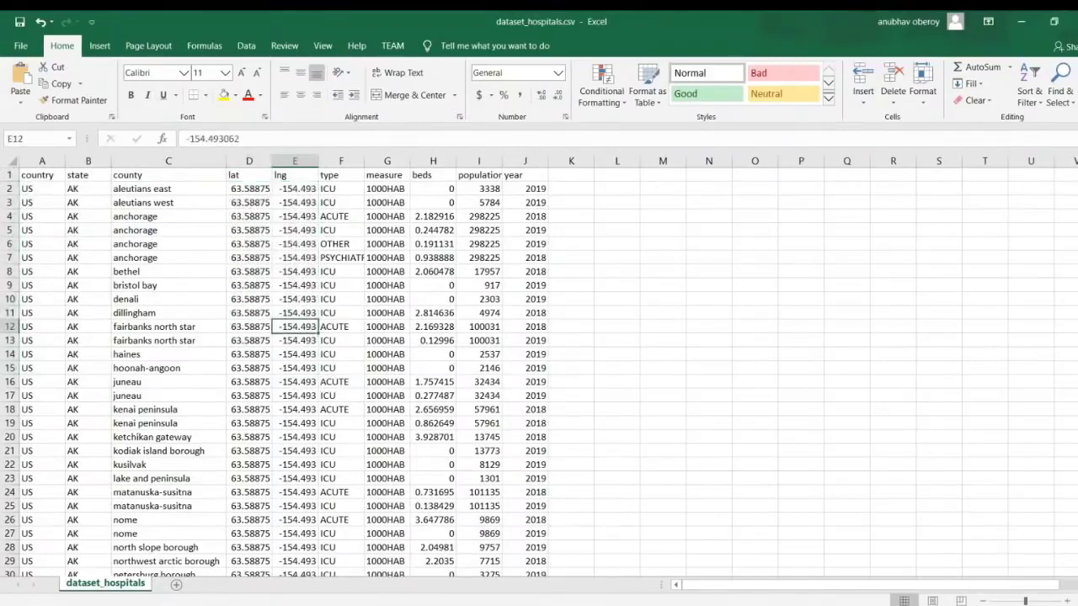
Examine the type, measure and beds columns, comparing the 1000HAB measure with the beds value in anchorage's ACUTE row.
left_click(339, 189)
left_click_drag(341, 202, 341, 383)
left_click(381, 286)
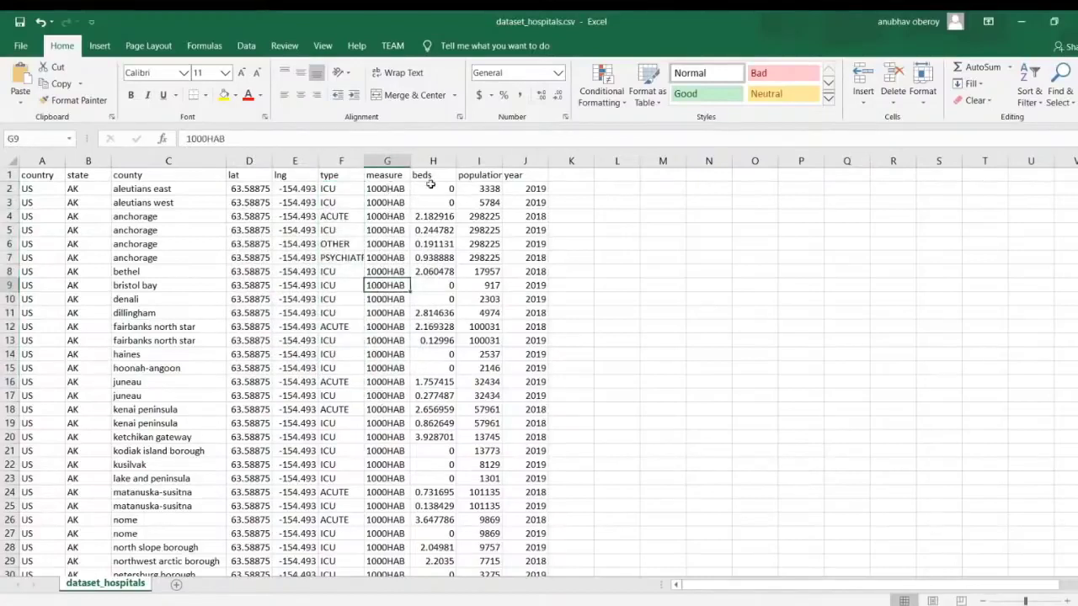
left_click_drag(429, 175, 430, 394)
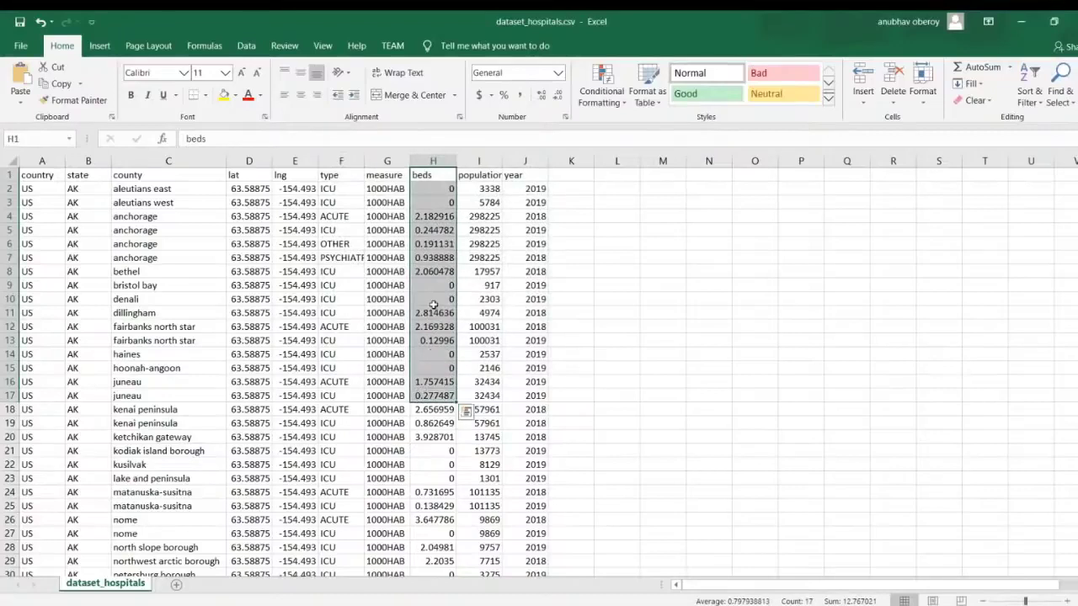
left_click(436, 259)
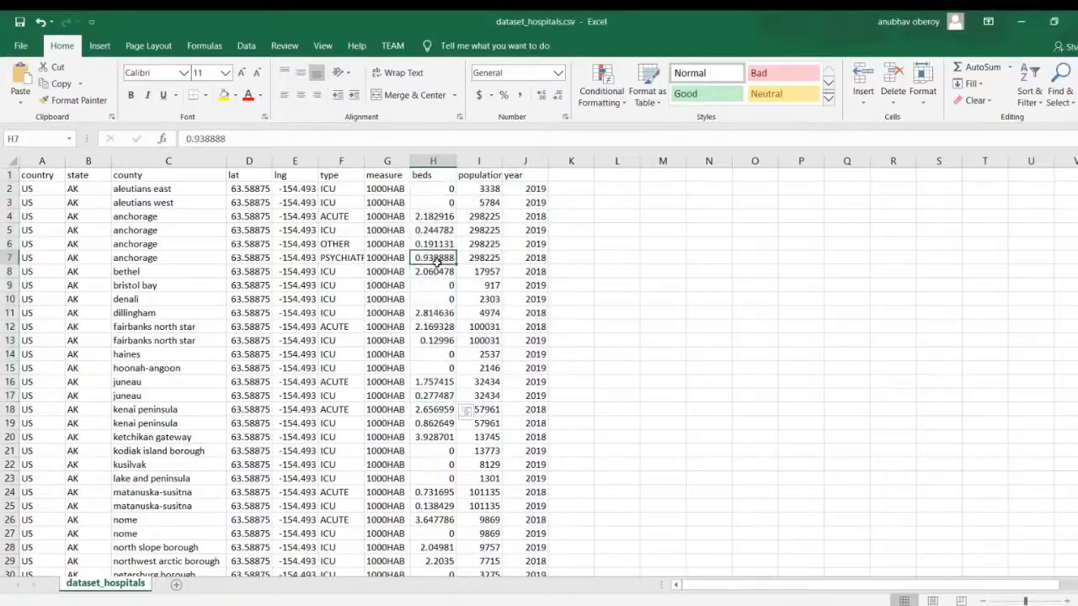
left_click(386, 189)
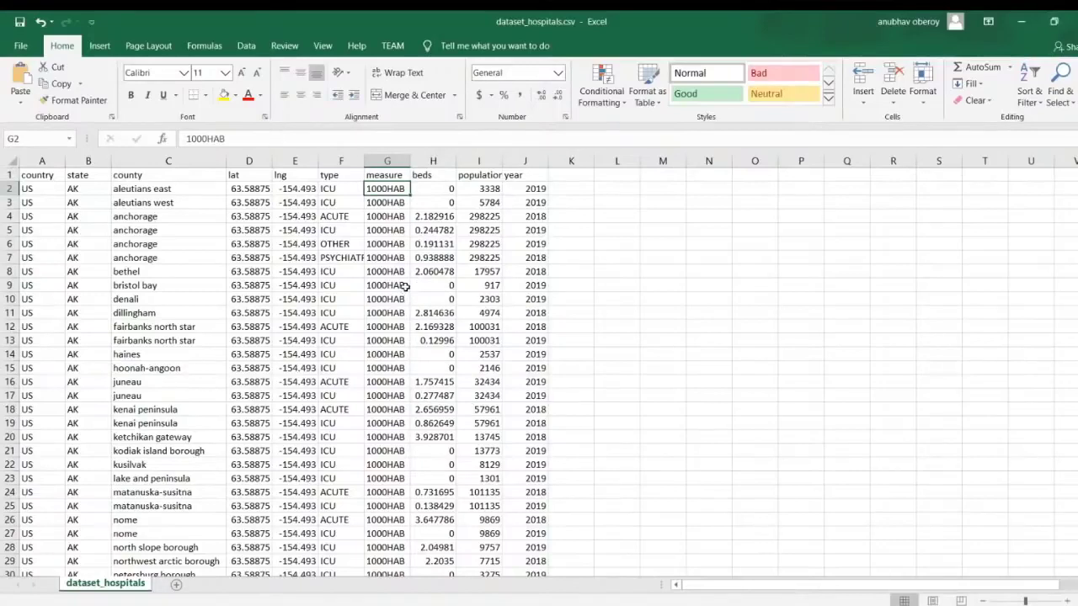
left_click(431, 218)
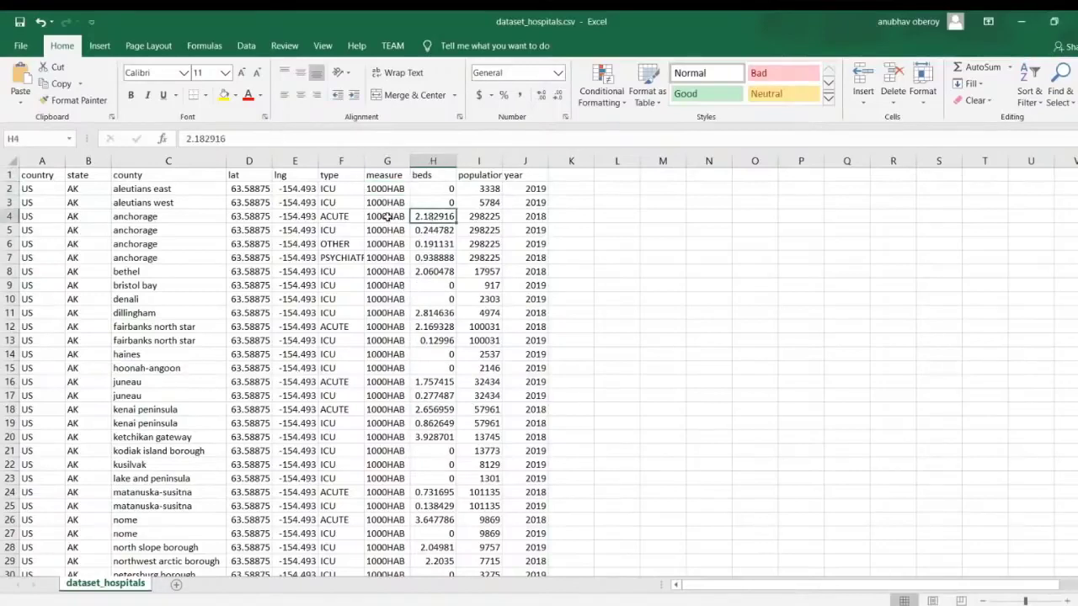
left_click(386, 217)
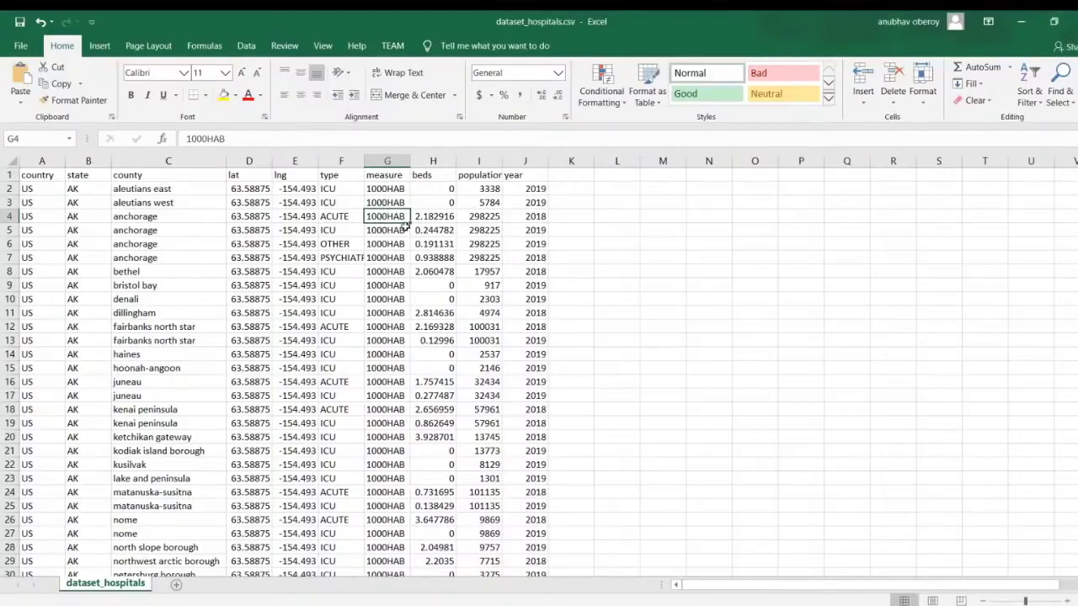
left_click(434, 217)
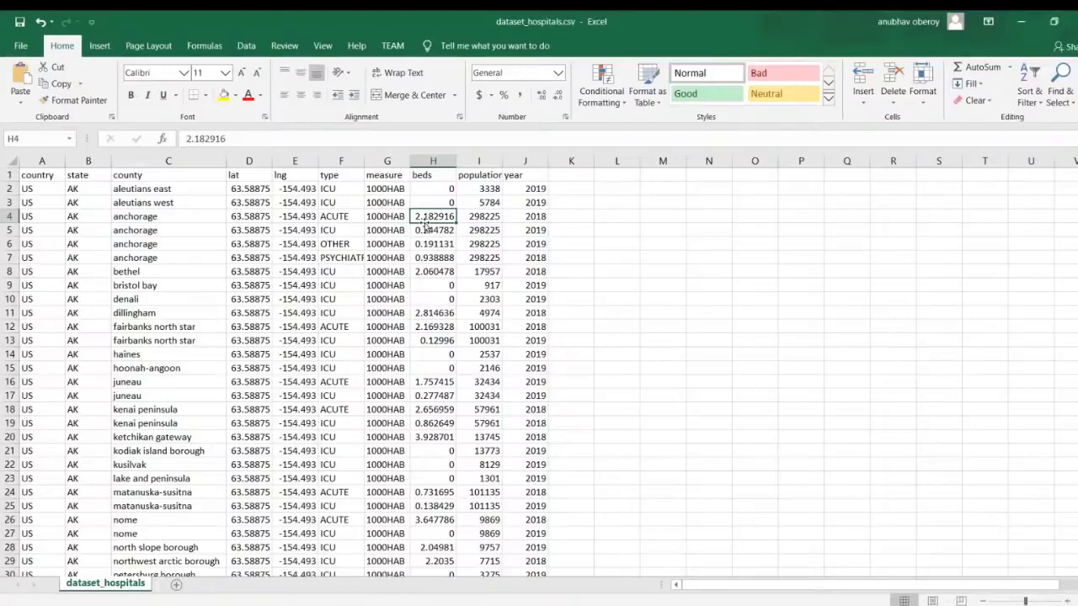
left_click(342, 217)
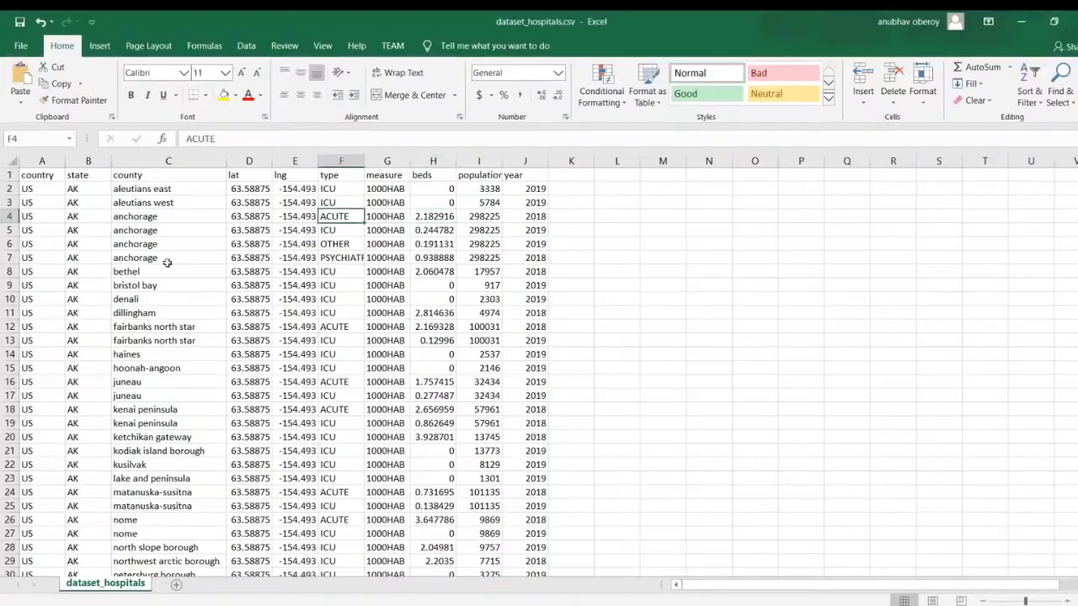
left_click(159, 217)
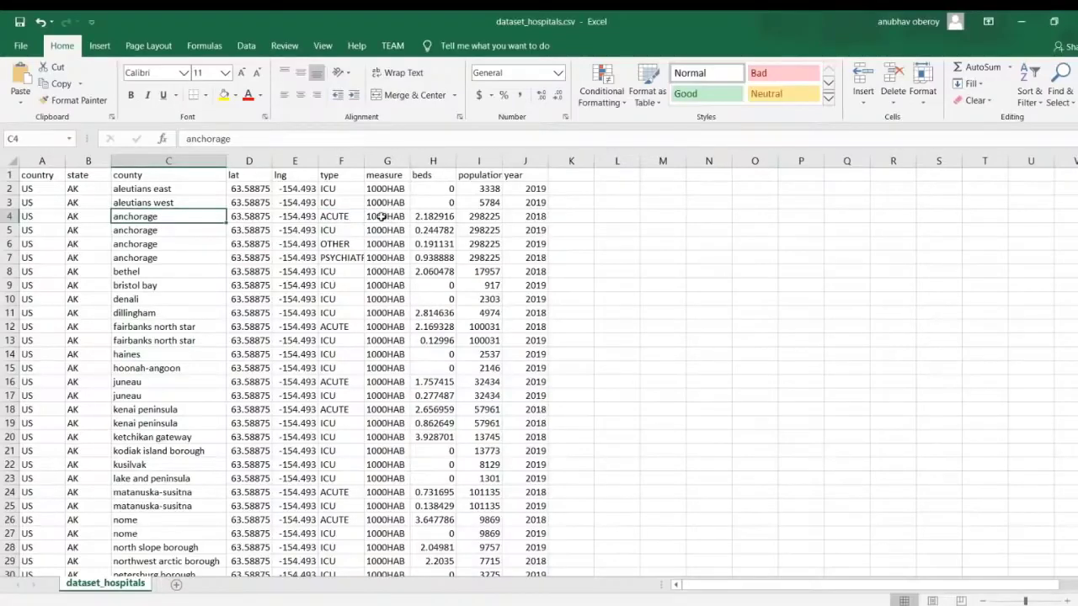
Calculate anchorage's total ACUTE beds in K4 with =I4*H4/1000, and clear the cell again.
left_click(569, 216)
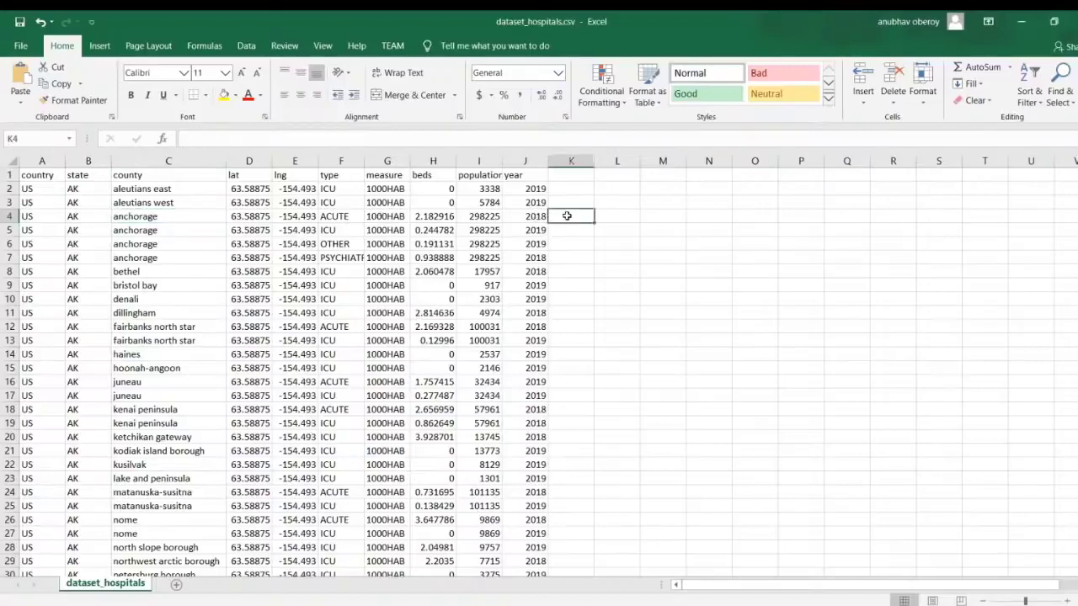
type("=")
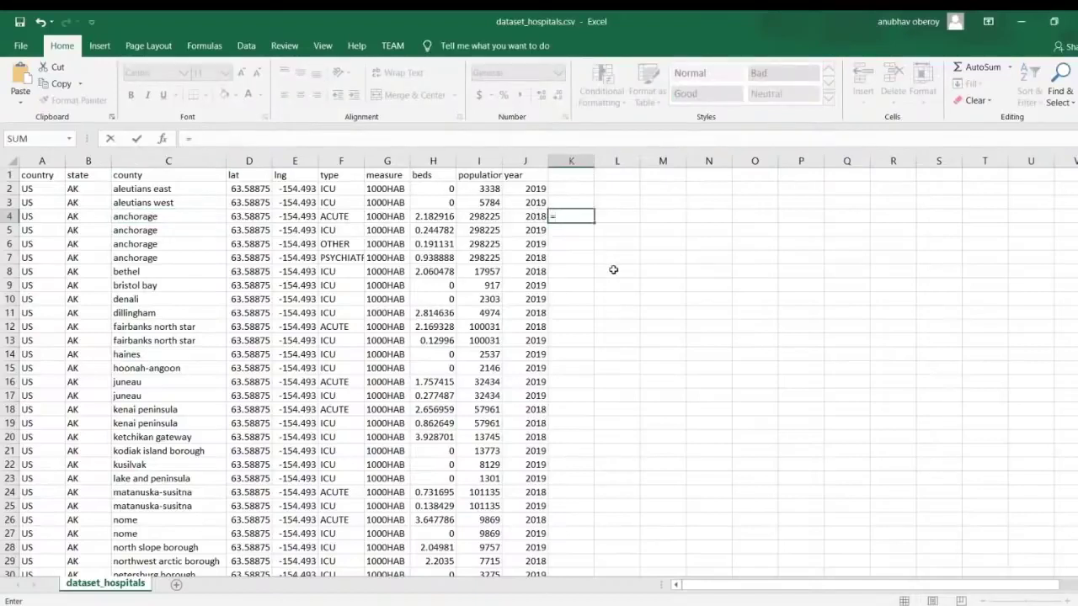
left_click(490, 215)
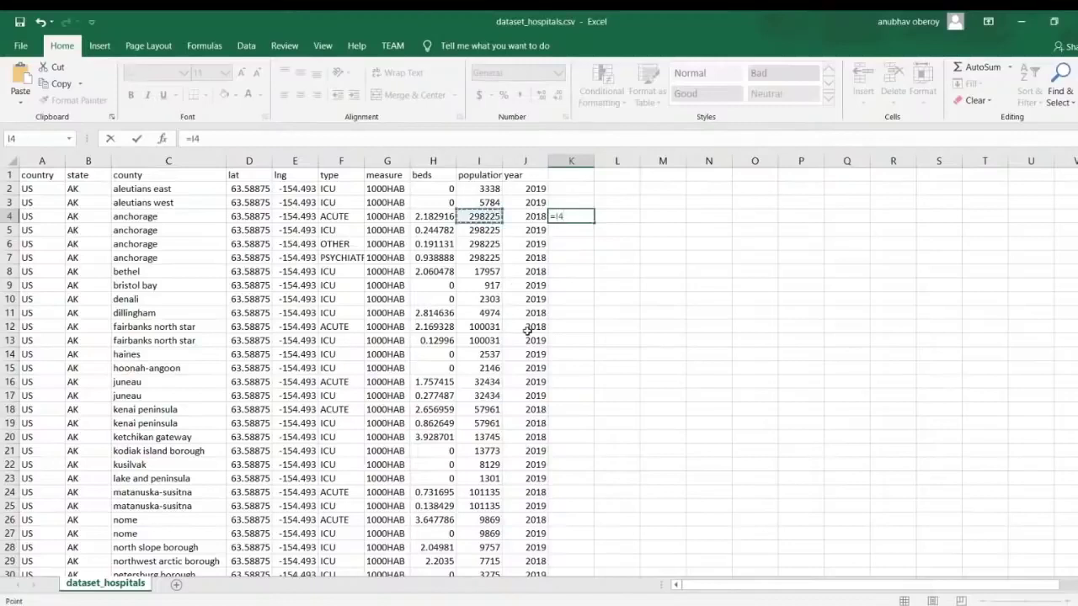
type("*")
left_click(432, 217)
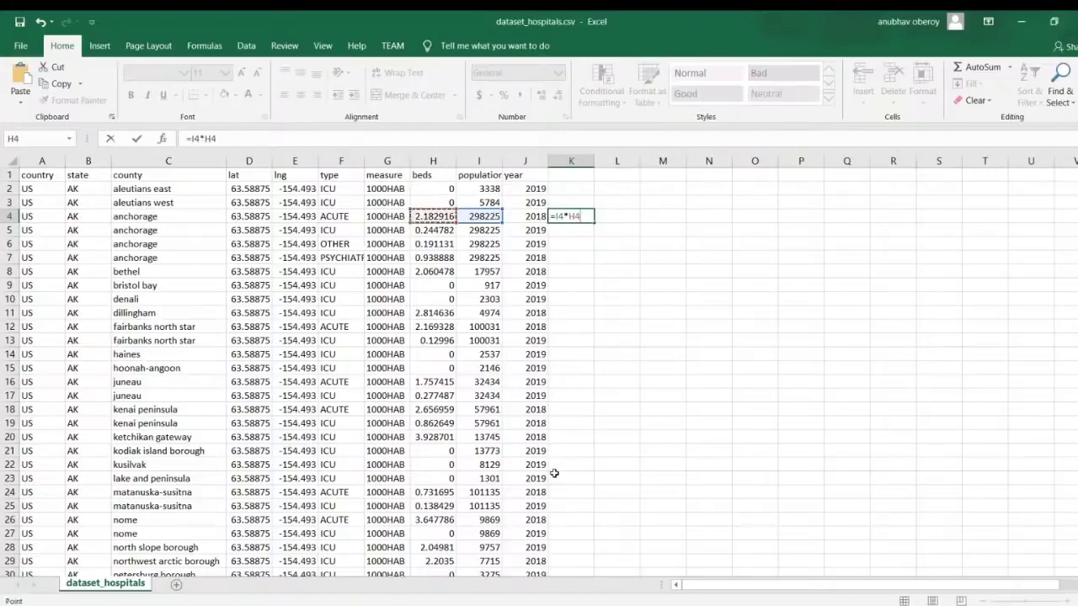
type("/1000")
key("Return")
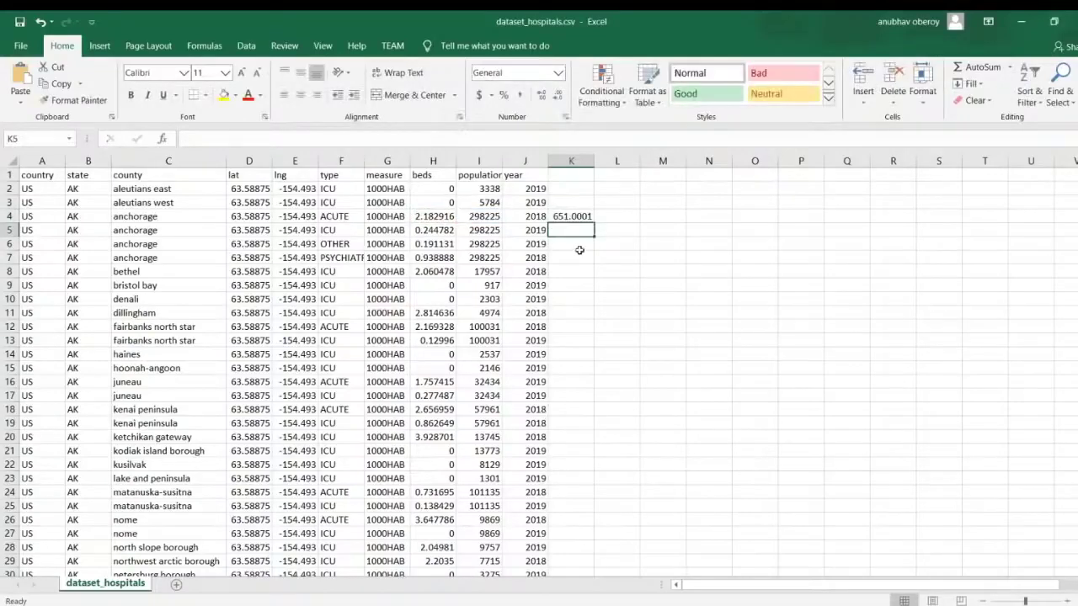
left_click(573, 217)
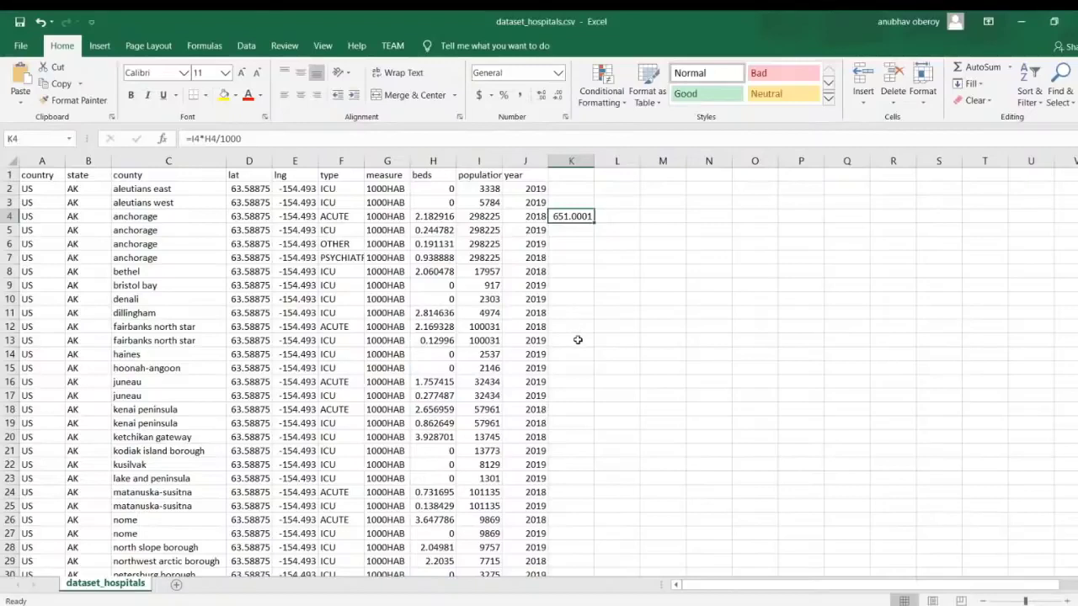
key("Delete")
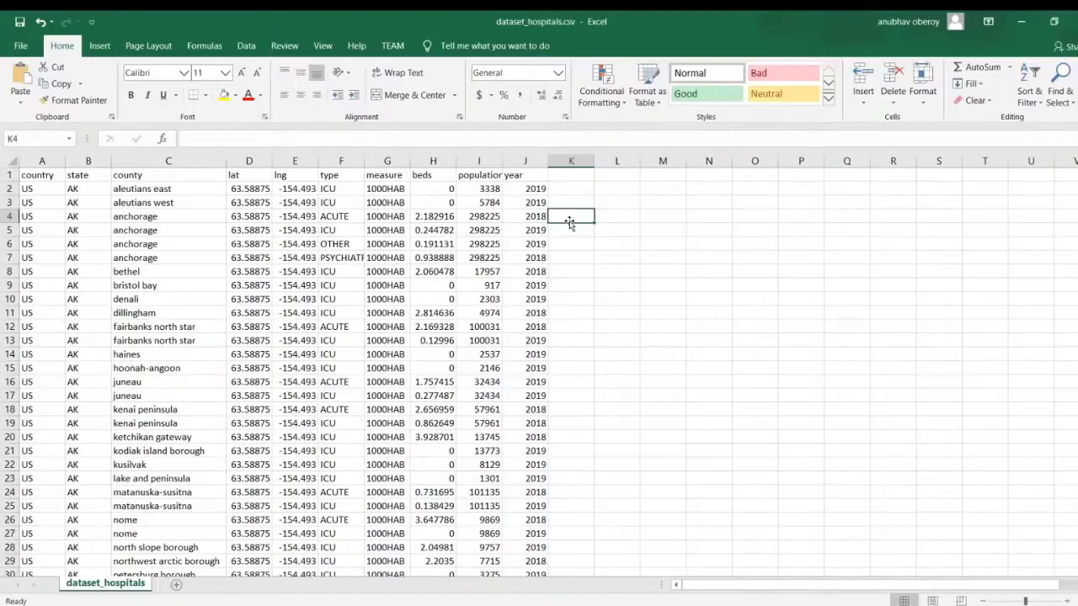
Save the dataset_hospitals.csv file.
key("ctrl+s")
key("Escape")
key("Escape")
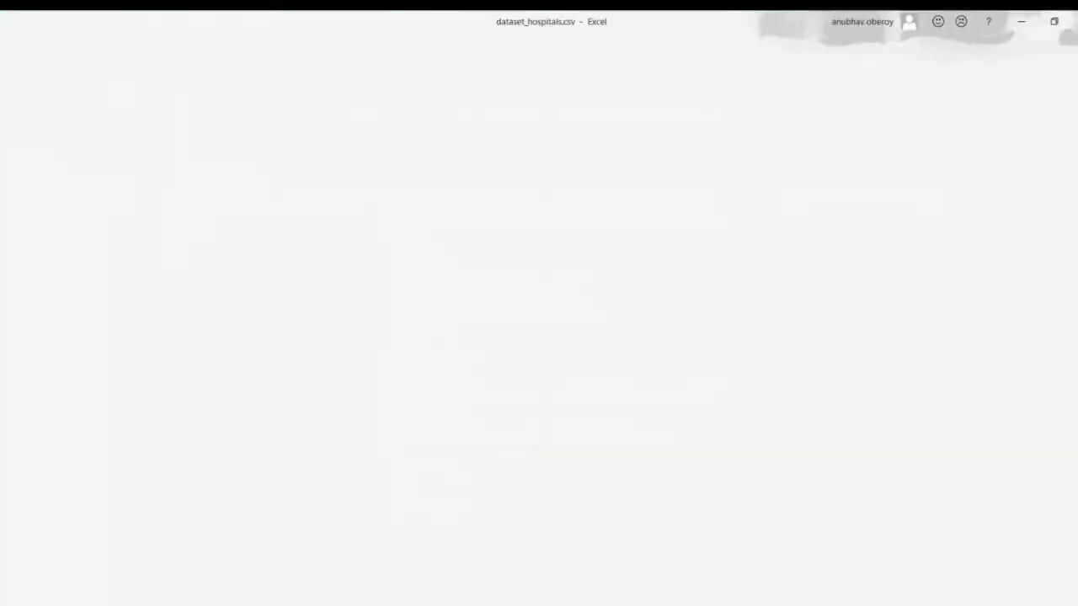
key("ctrl+s")
key("Return")
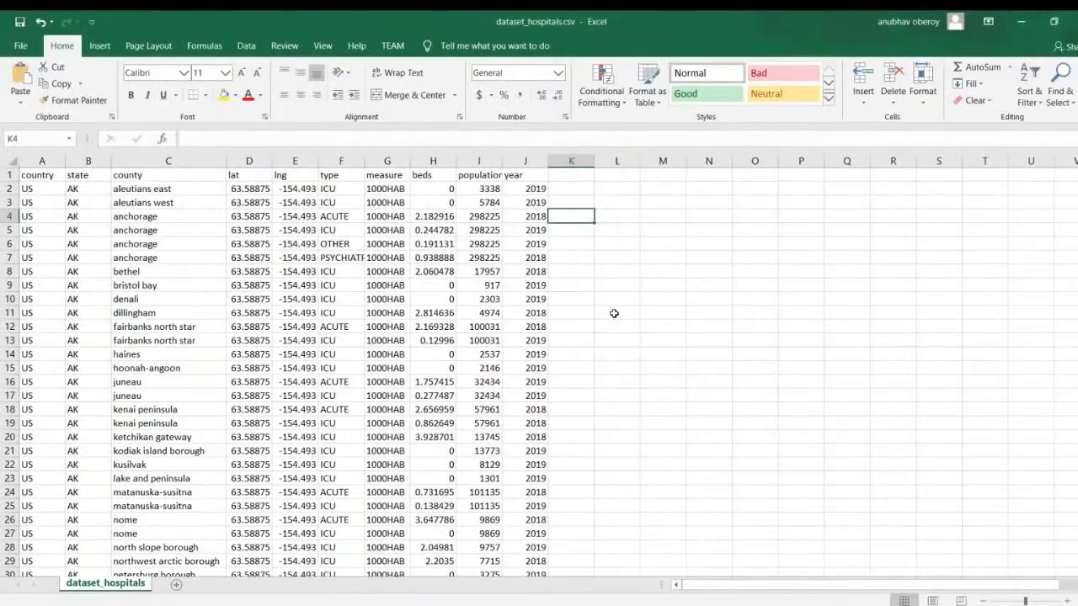
left_click(614, 314)
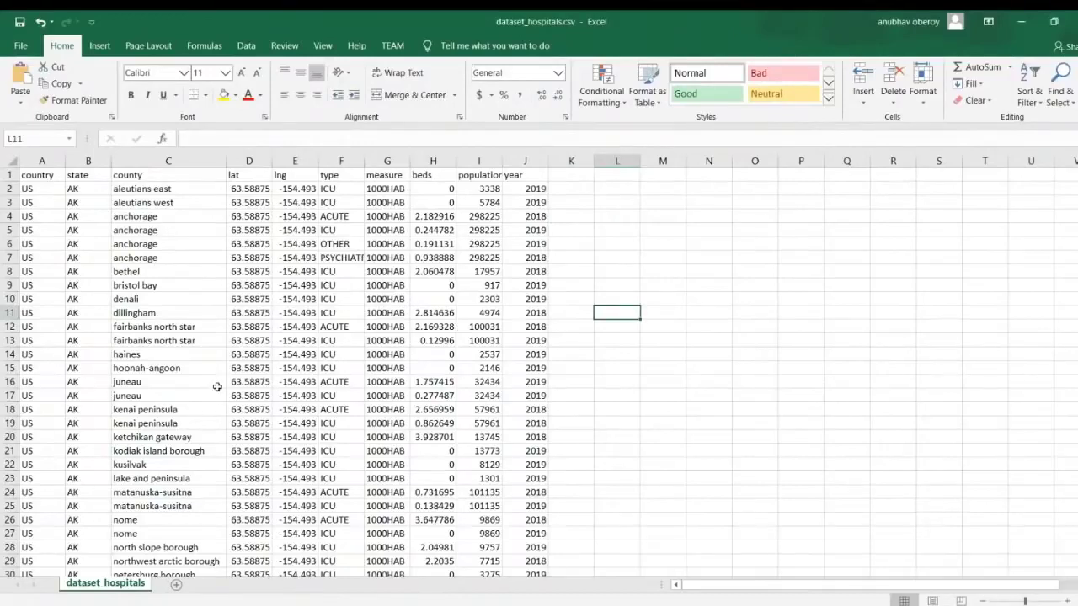
Switch from the workbook to SAP Analytics Cloud in the browser.
key("alt+Tab")
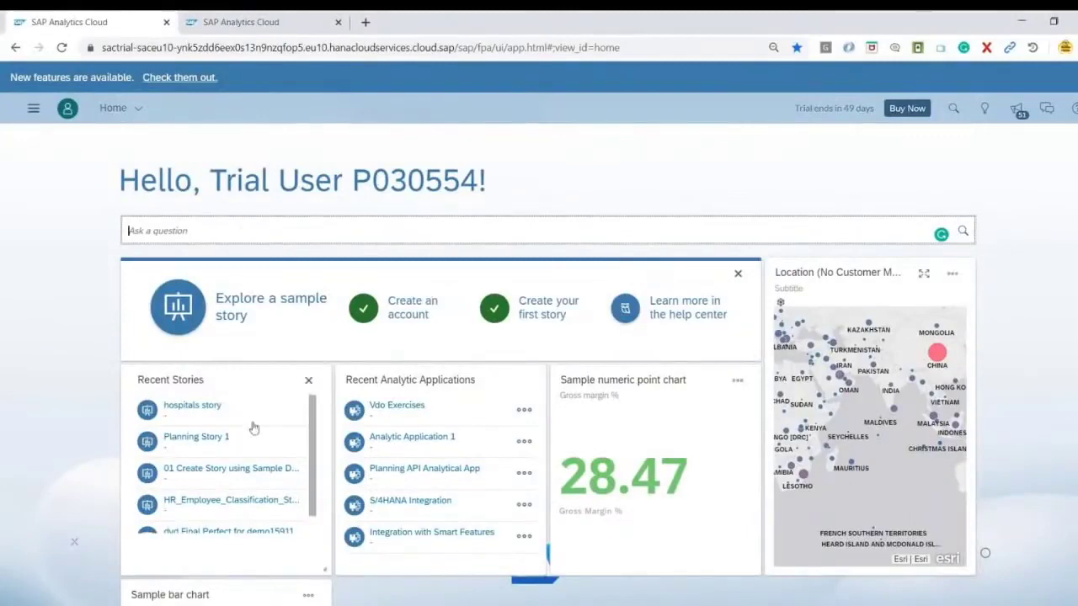
scroll(132, 371, "down", 2)
key("alt+Tab")
right_click(640, 605)
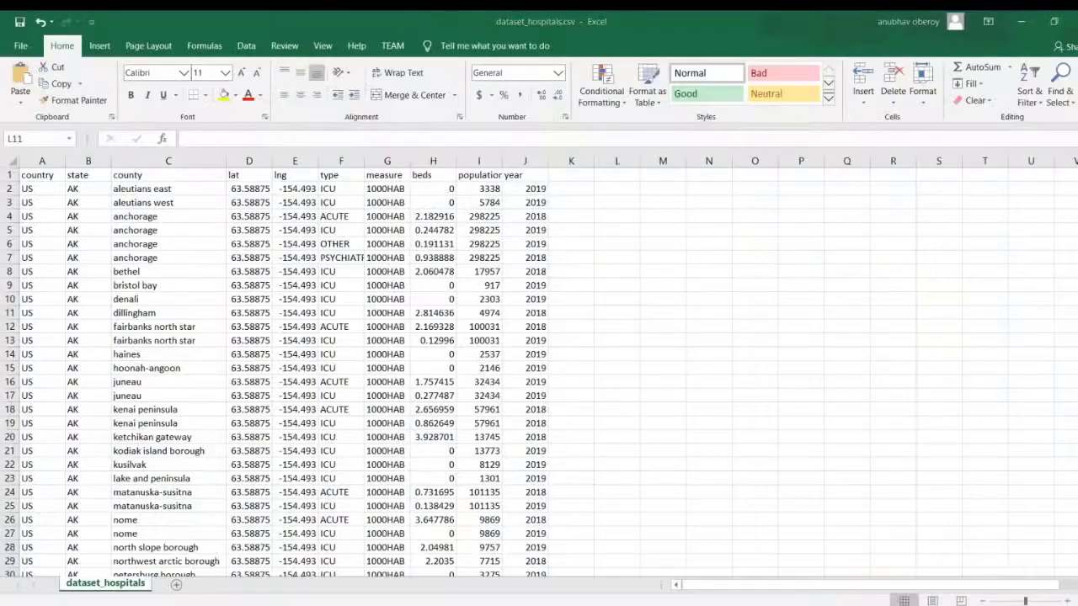
left_click(638, 595)
key("alt+Tab")
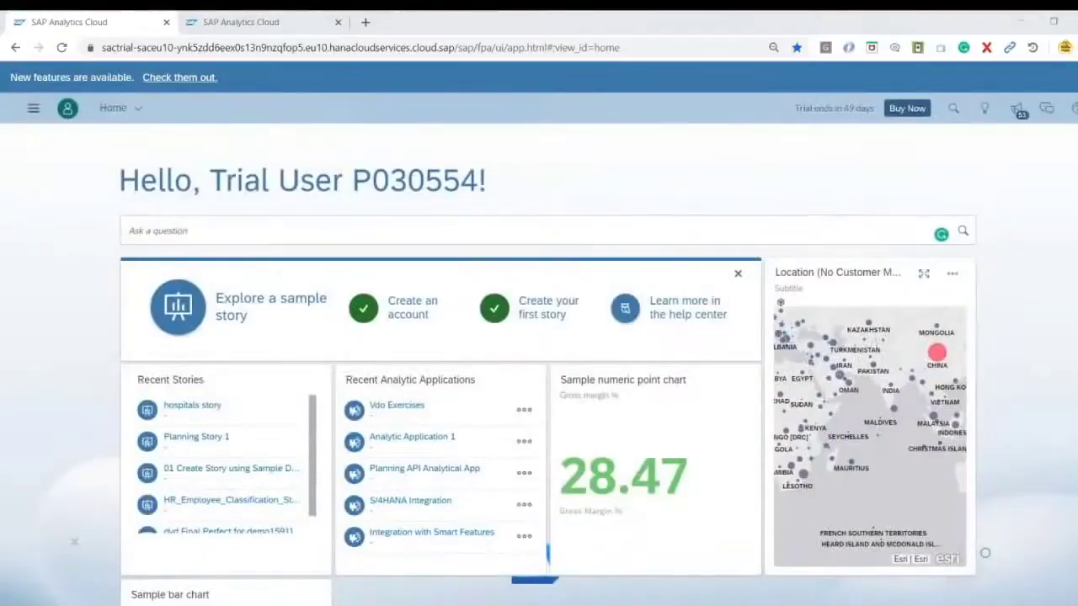
left_click_drag(181, 126, 651, 342)
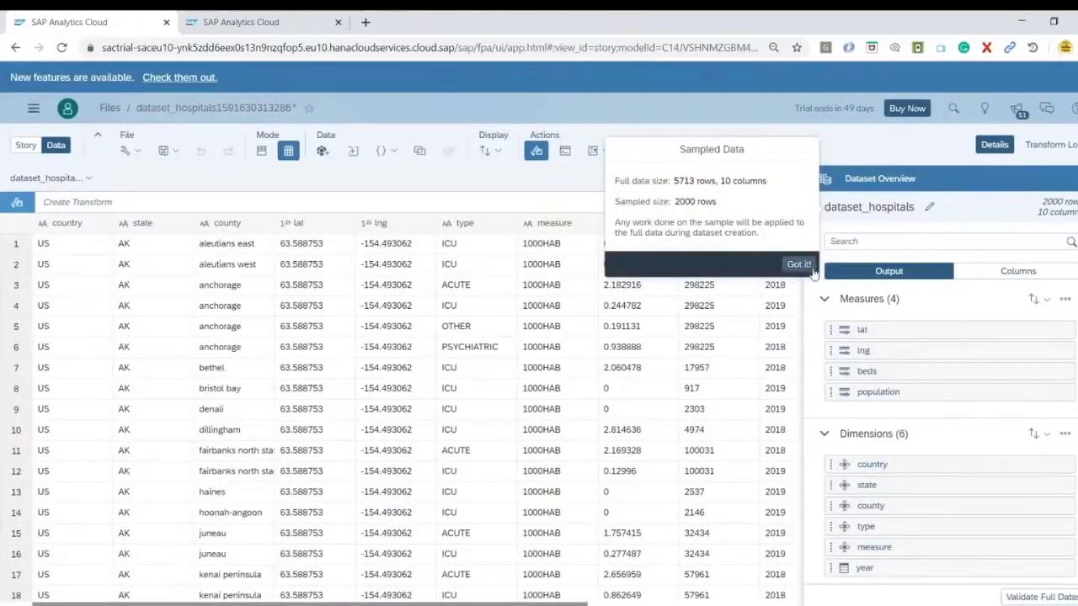
Geo-enrich the dataset by coordinates, creating a Location dimension with lat as the latitude and lng as the longitude.
left_click(798, 264)
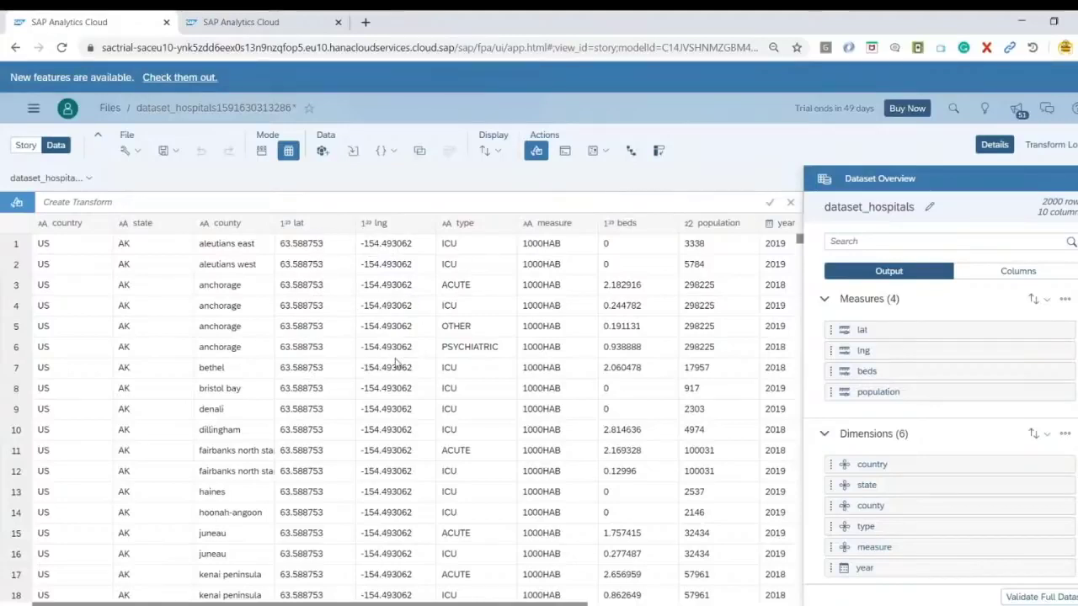
left_click(317, 228)
left_click(396, 229, "ctrl")
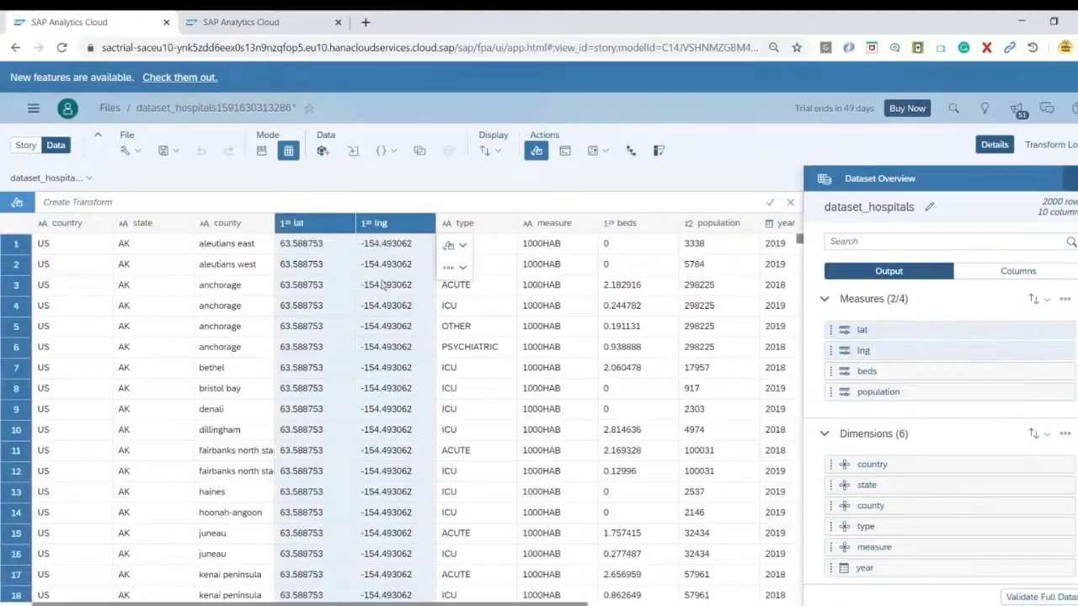
left_click(594, 152)
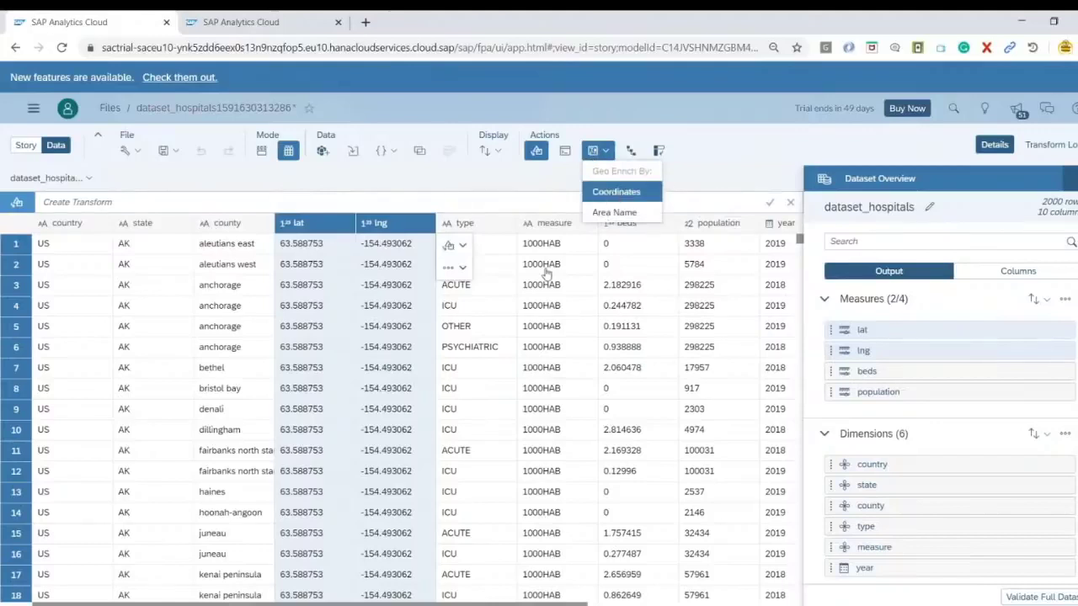
left_click(614, 193)
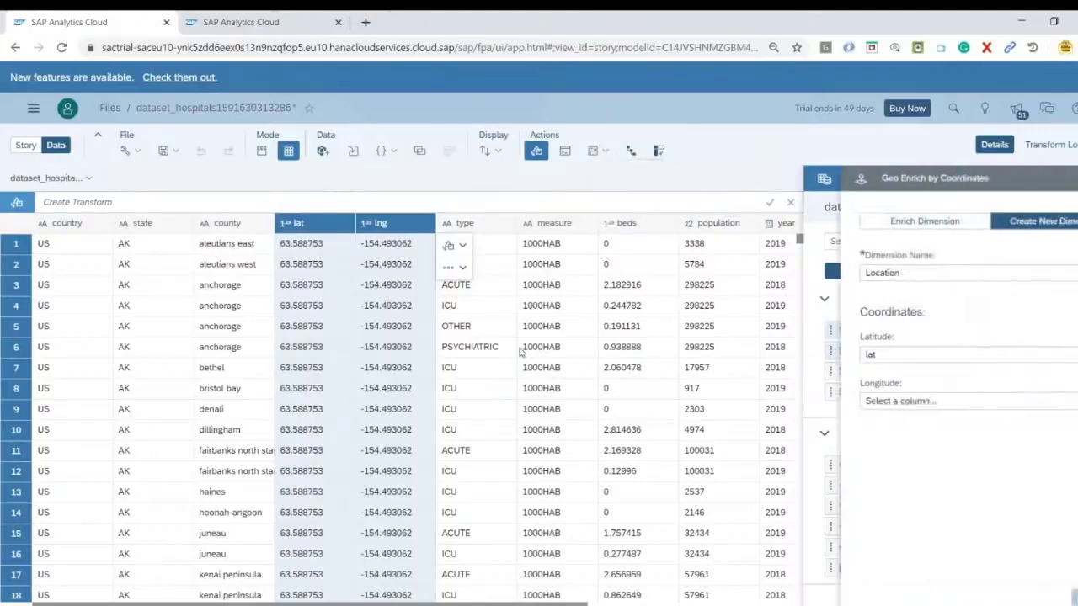
left_click(903, 272)
double_click(839, 272)
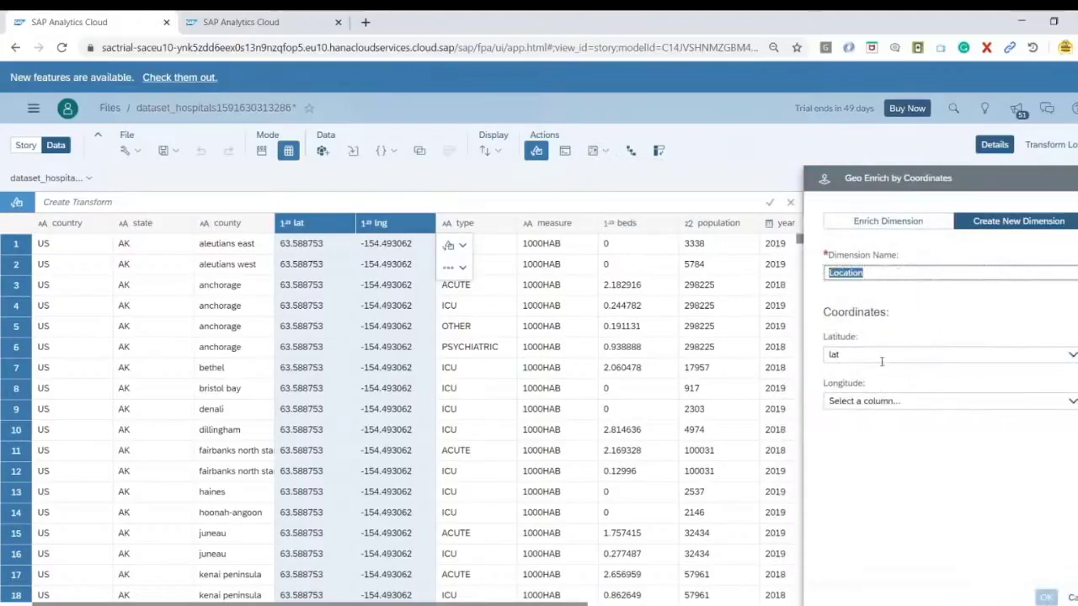
left_click(899, 272)
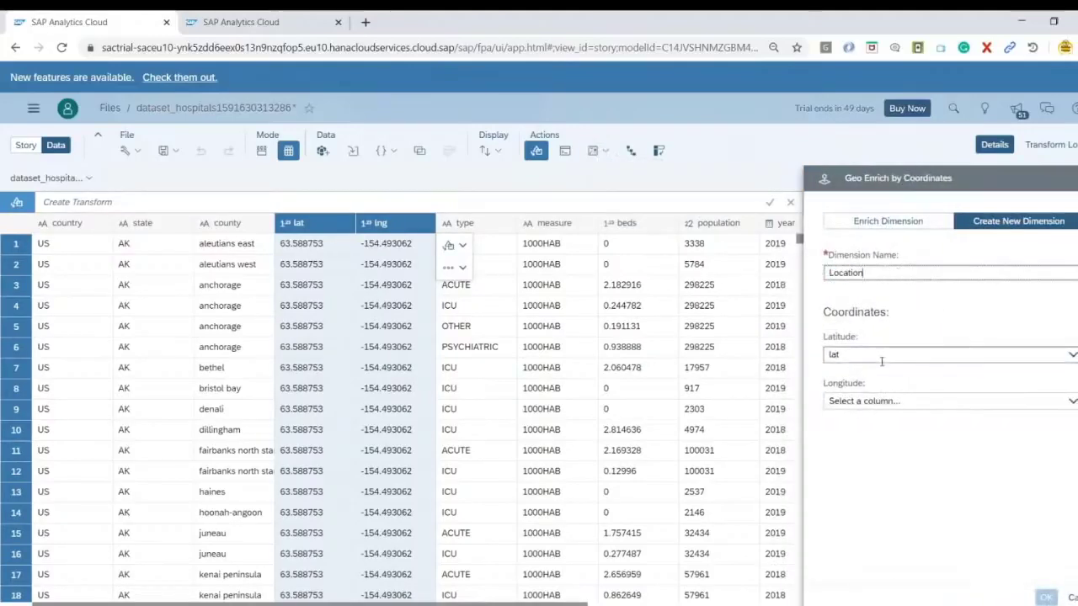
left_click(1072, 402)
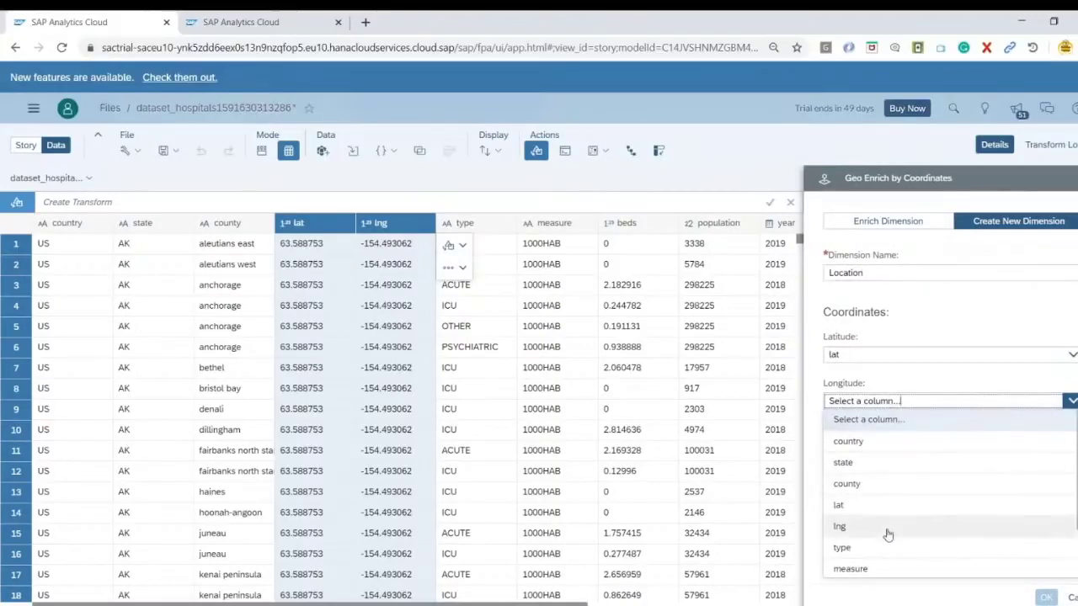
left_click(888, 532)
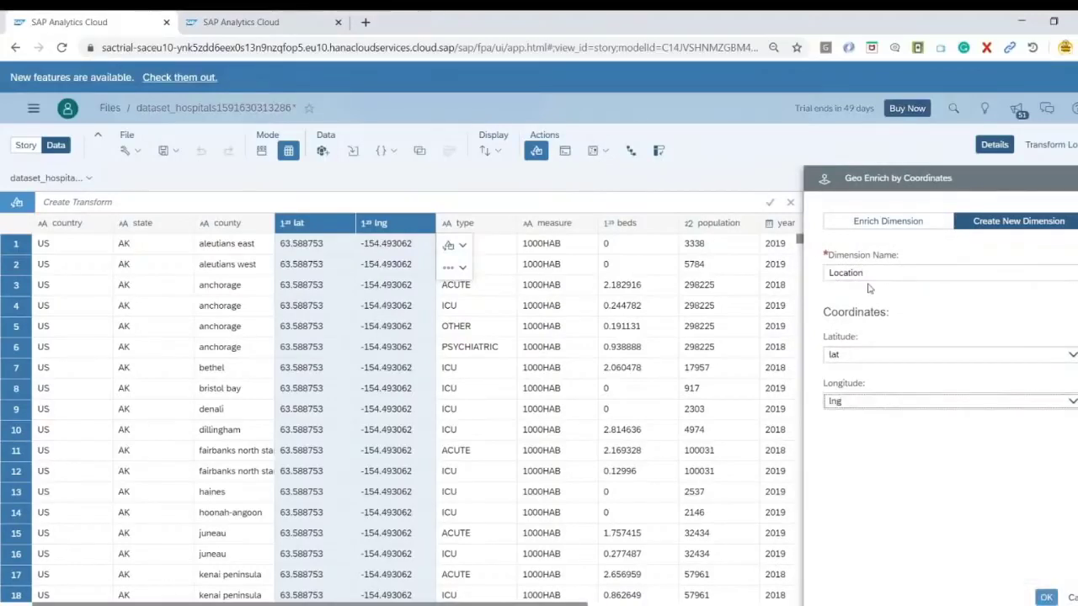
left_click(1048, 598)
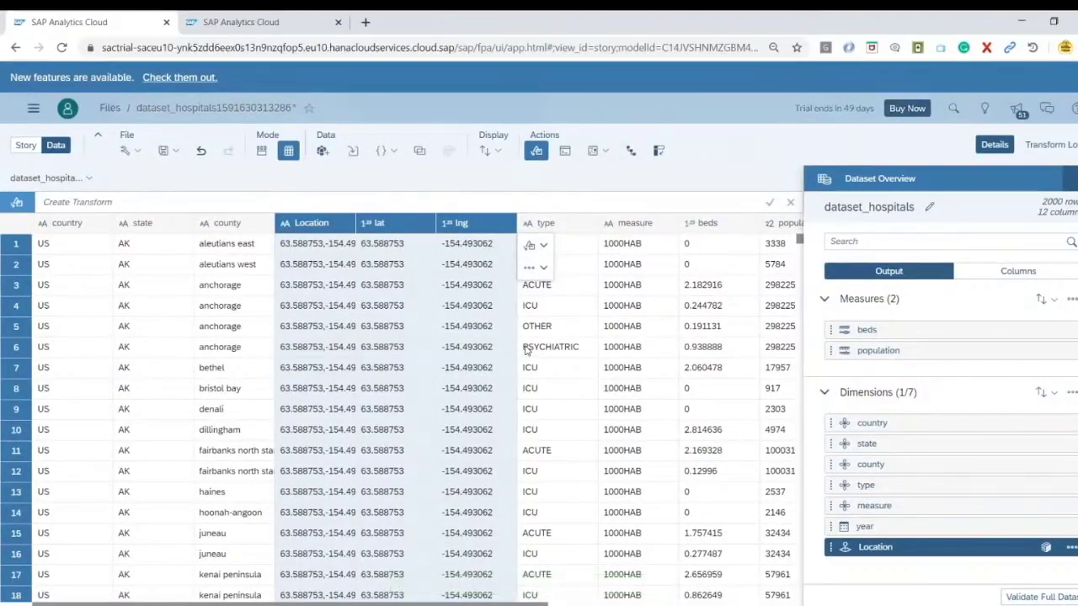
Review the Location dimension's details and set its description to the state column.
left_click(323, 222)
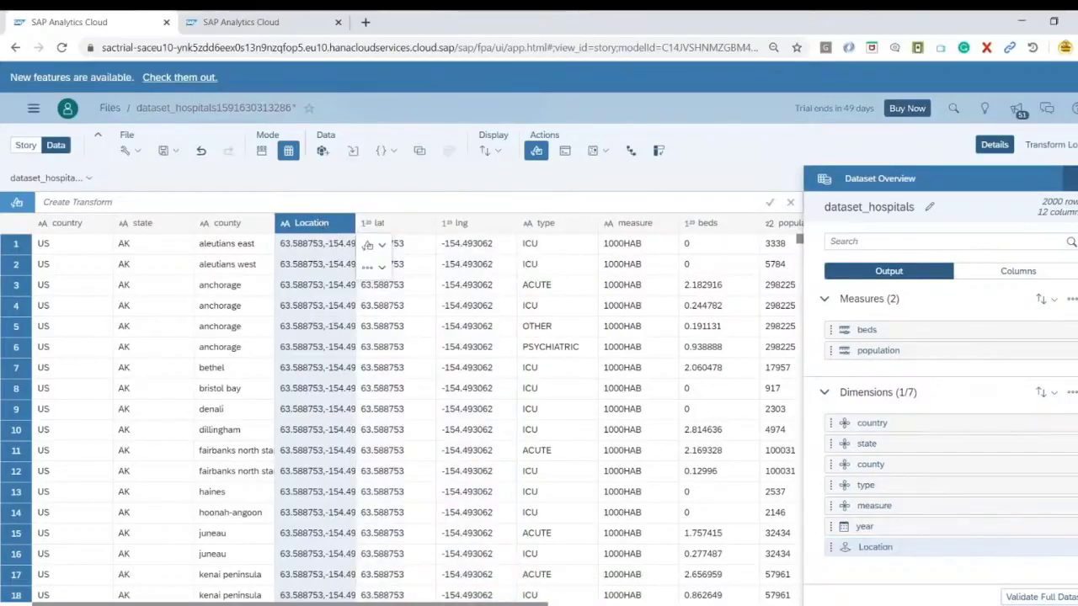
left_click(1071, 179)
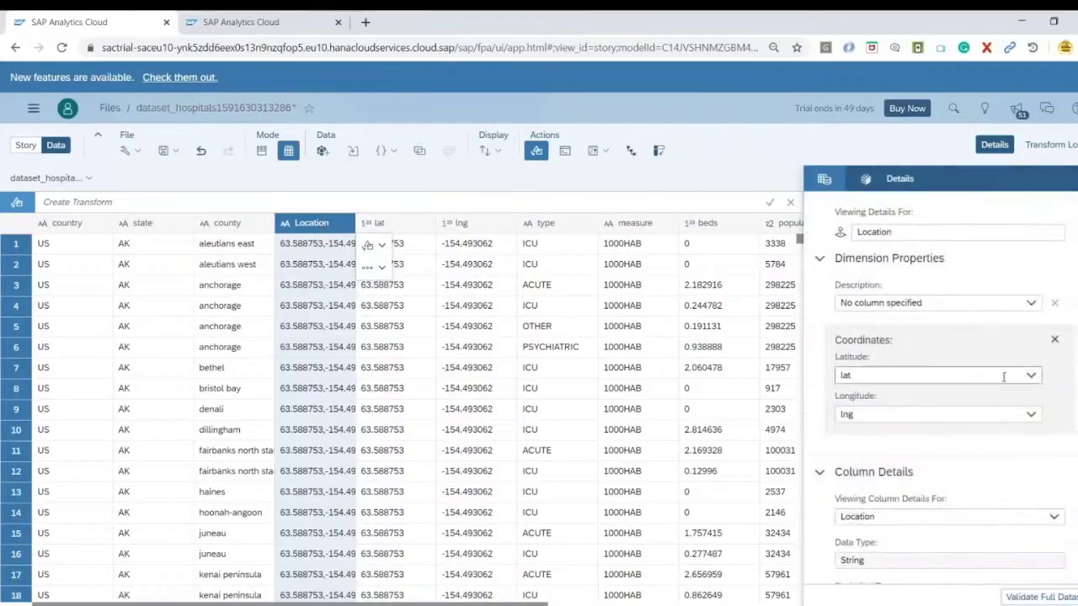
scroll(971, 381, "down", 6)
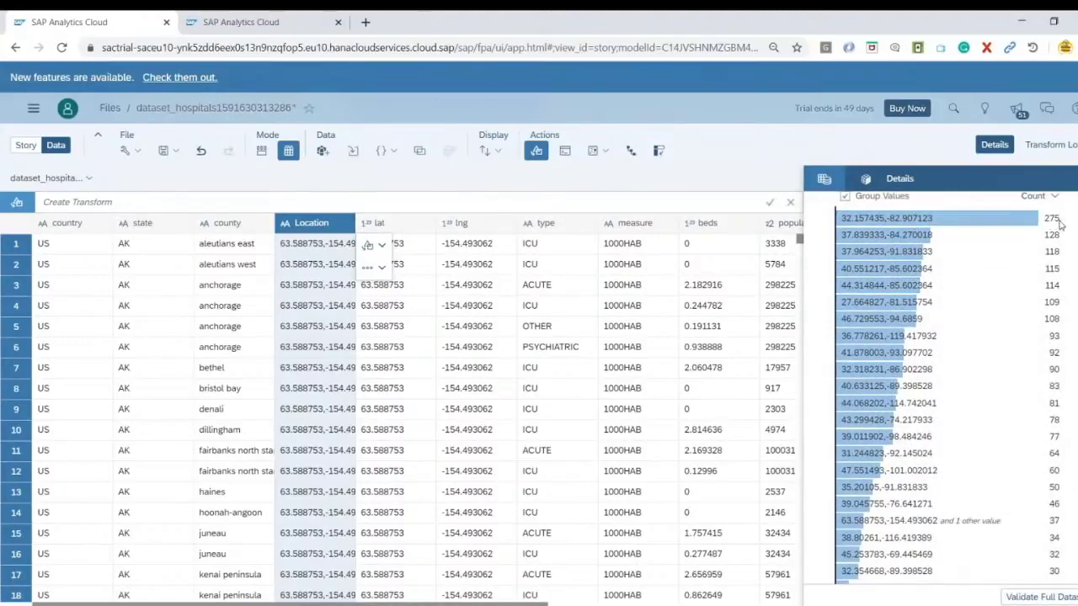
scroll(958, 289, "down", 1)
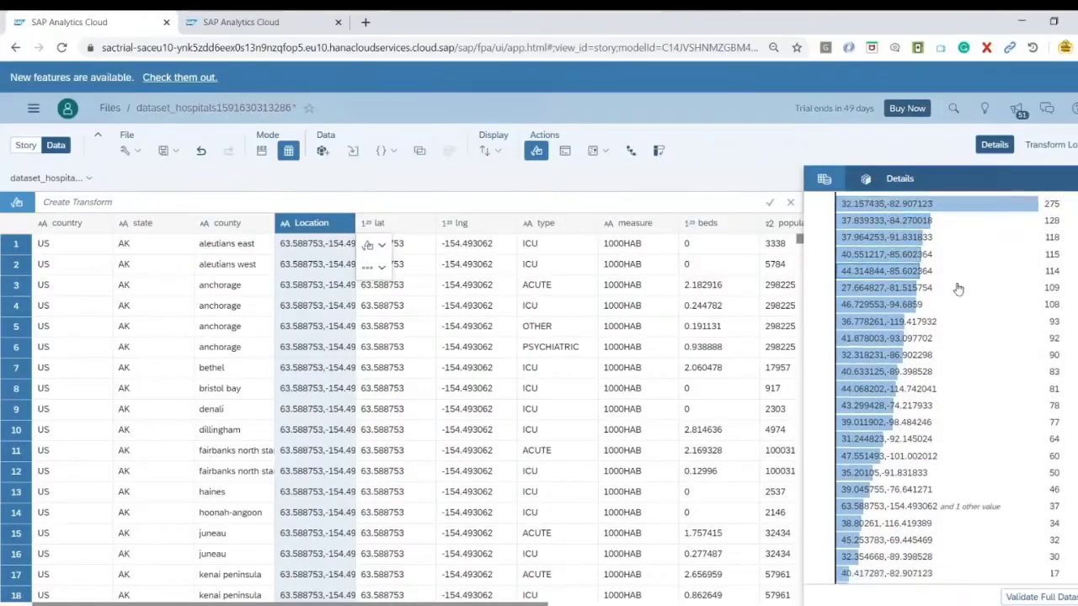
scroll(958, 289, "up", 8)
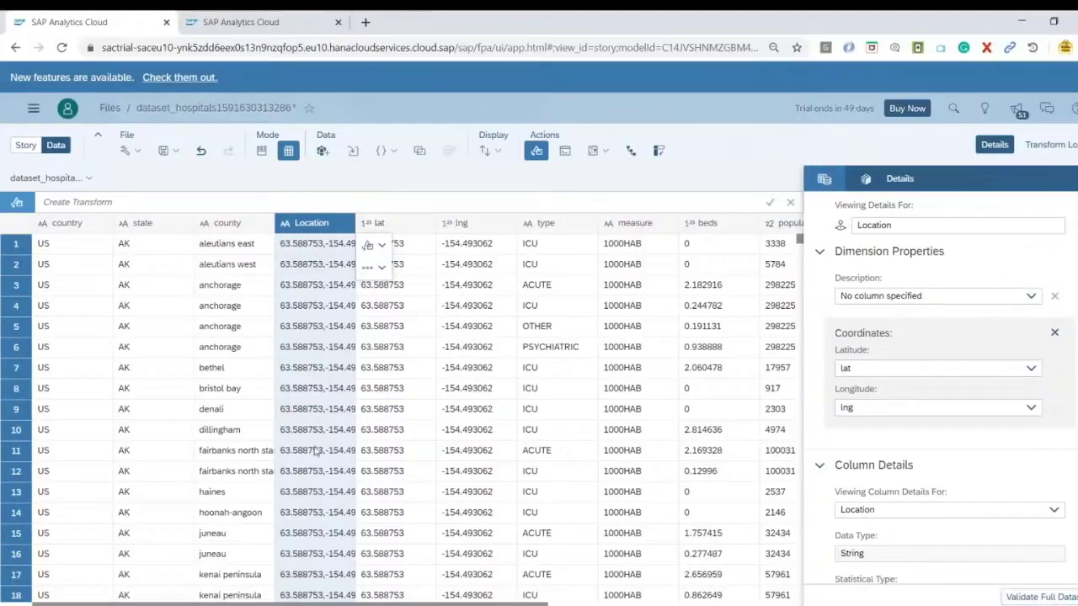
left_click(1030, 298)
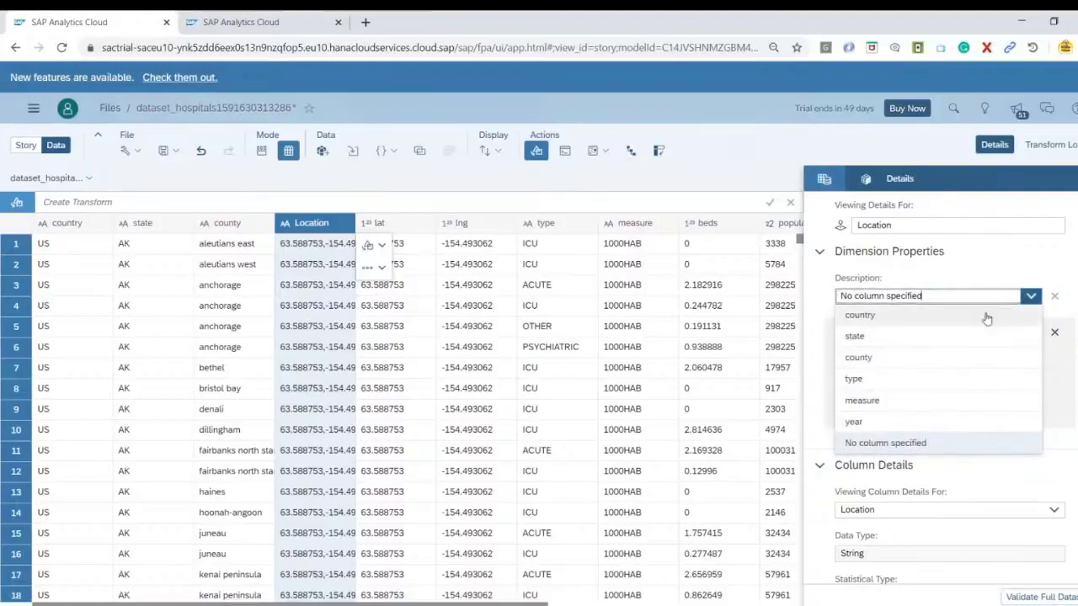
left_click(899, 337)
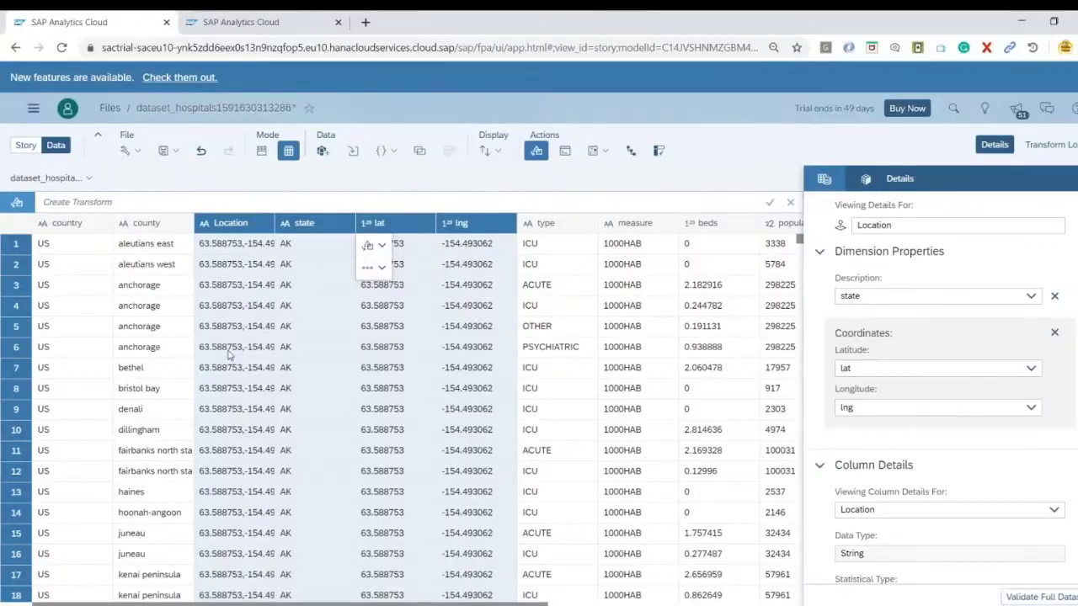
Switch to the story view and save the story in My Files as Stroy_Hospital_beds_USA.
left_click(24, 149)
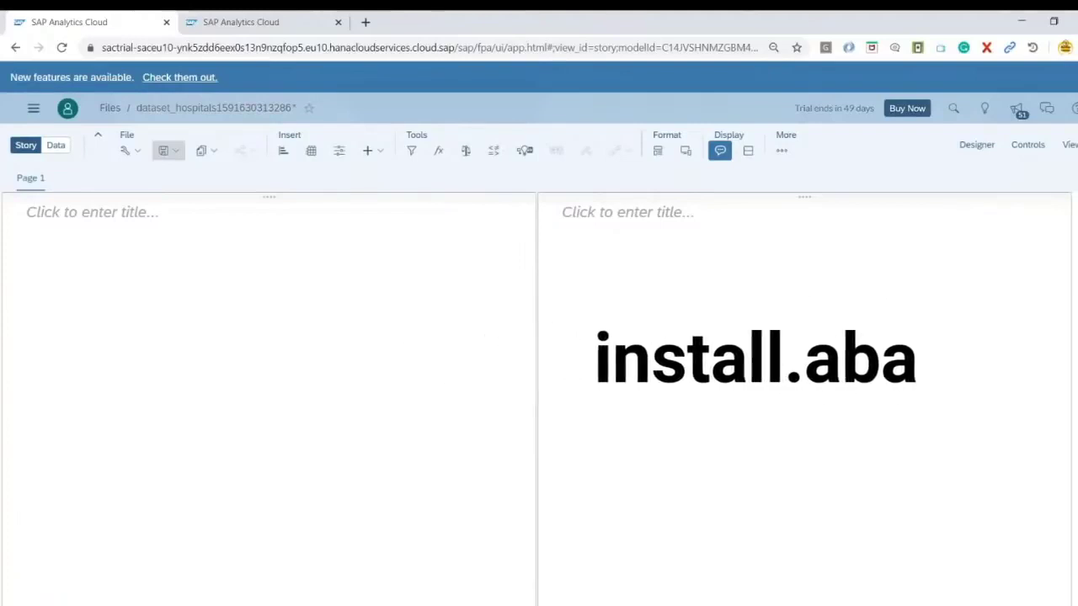
left_click(167, 150)
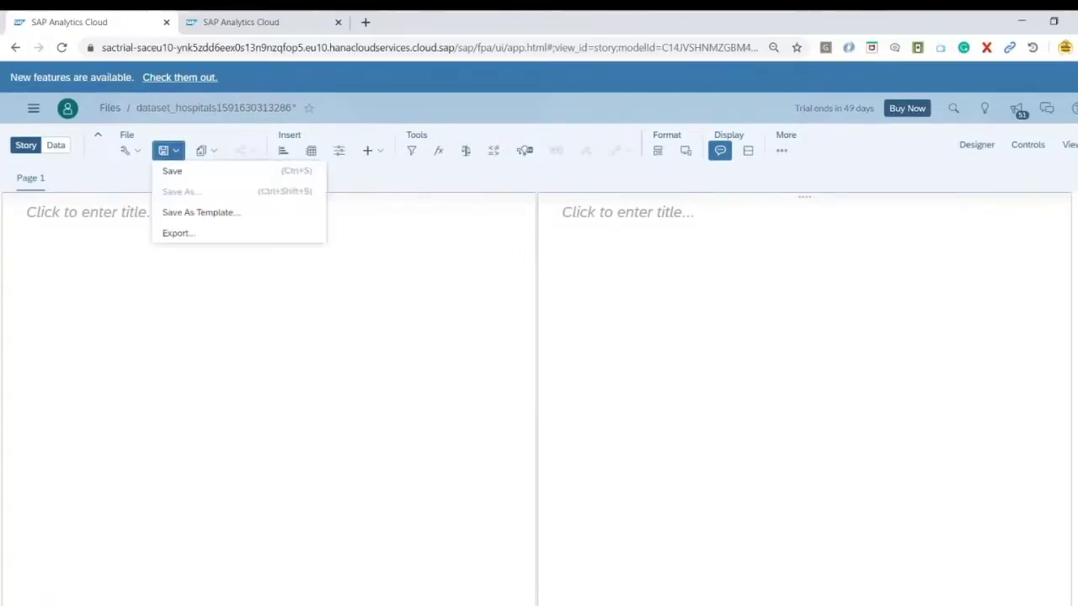
left_click(210, 176)
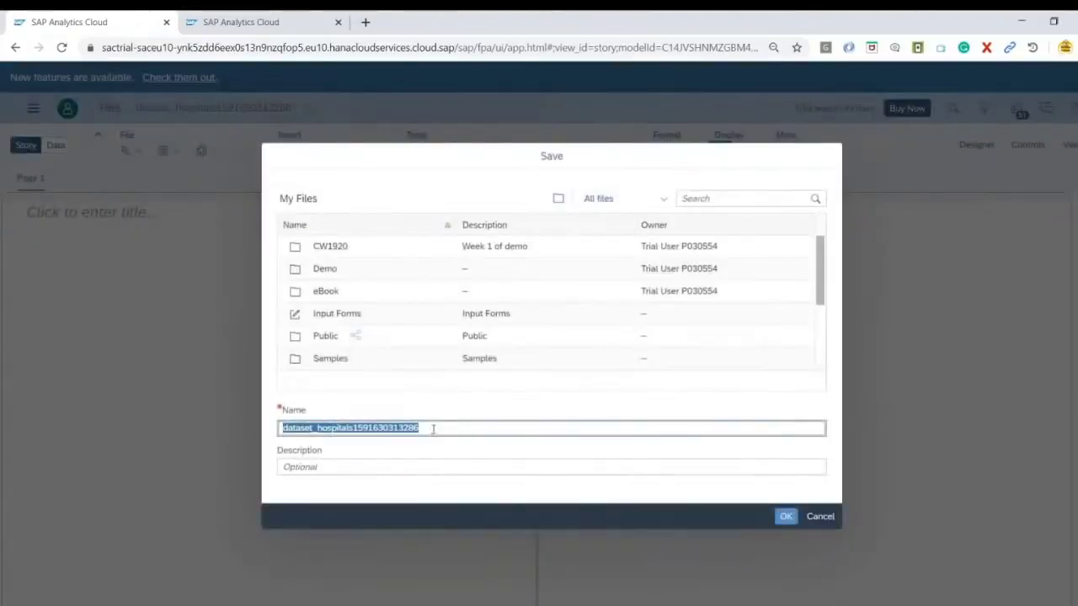
left_click(464, 429)
double_click(462, 430)
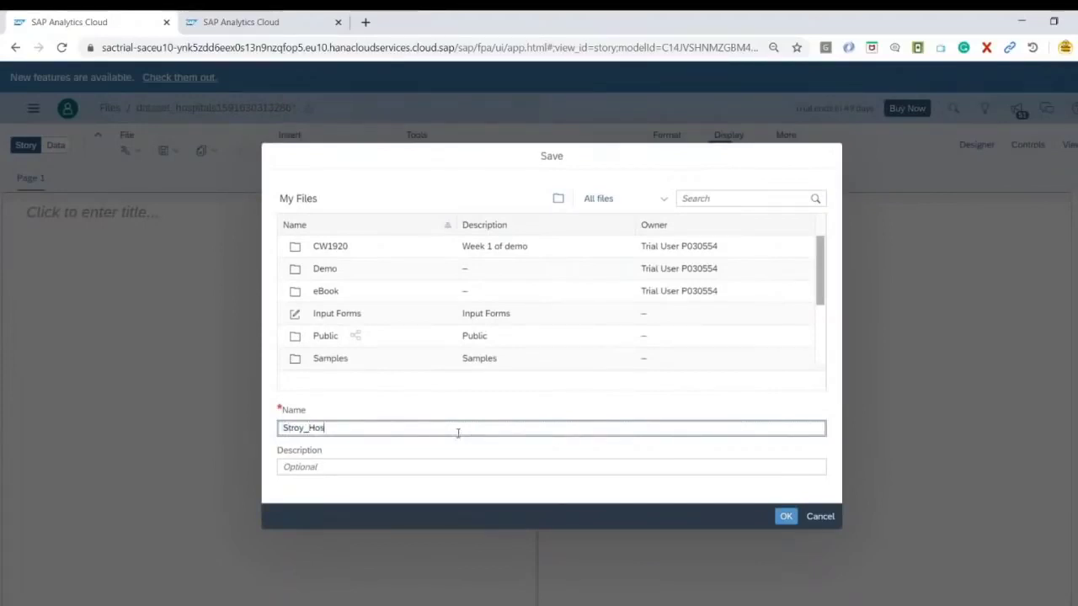
type("ital_beds_USA")
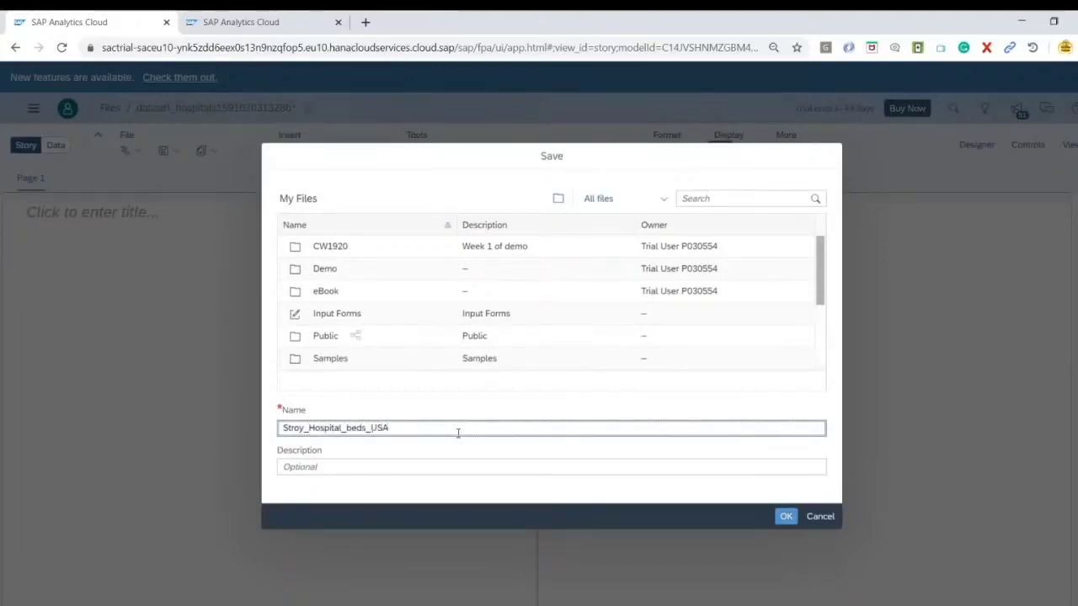
left_click(787, 518)
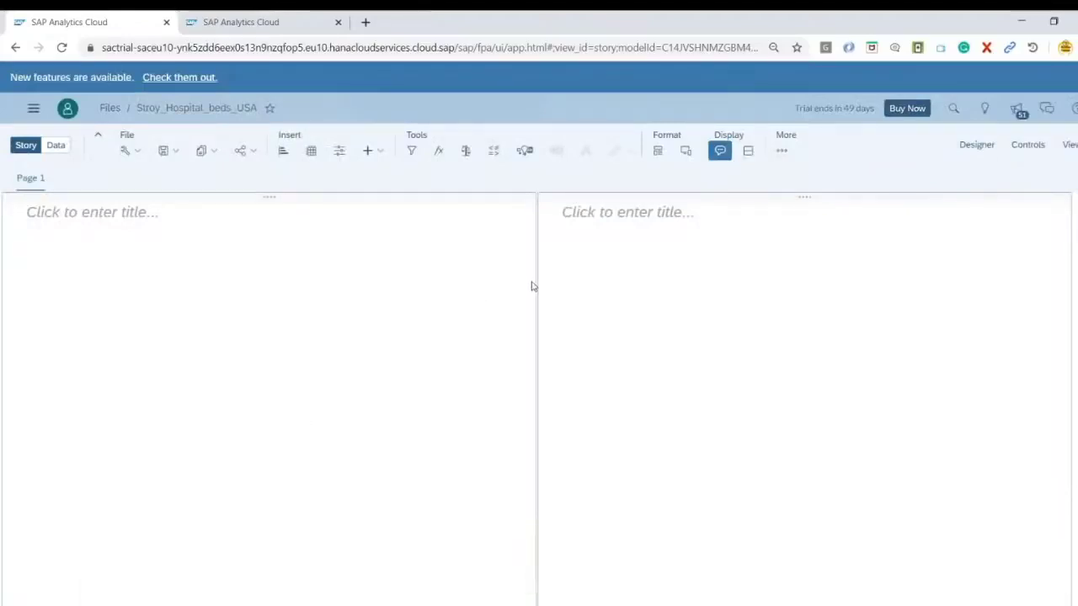
Remove the first lane from Page 1 and delete the title placeholder of the remaining lane.
left_click_drag(531, 286, 158, 271)
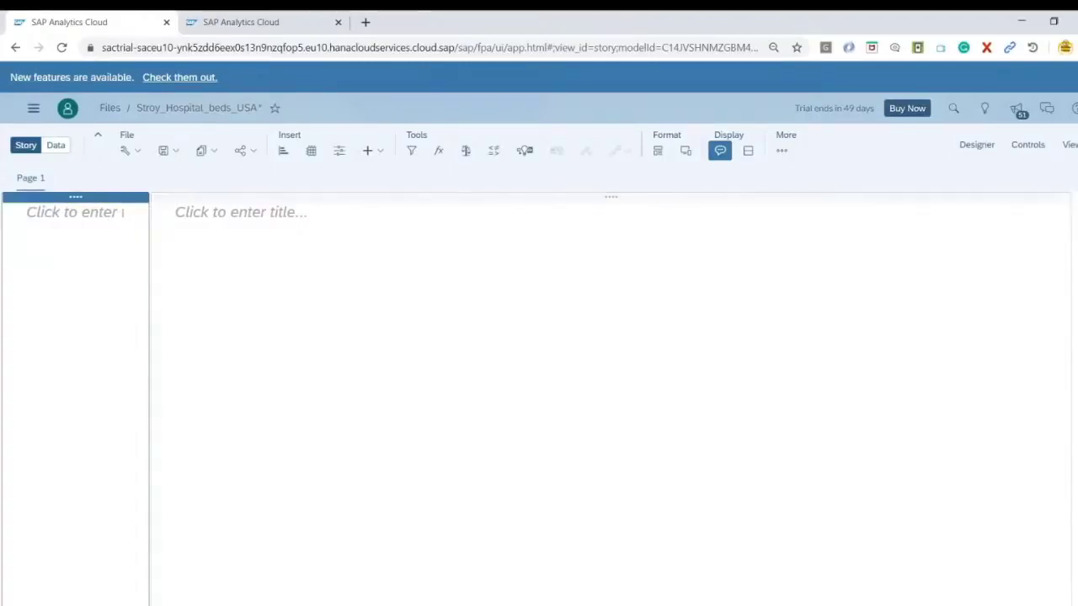
left_click(164, 208)
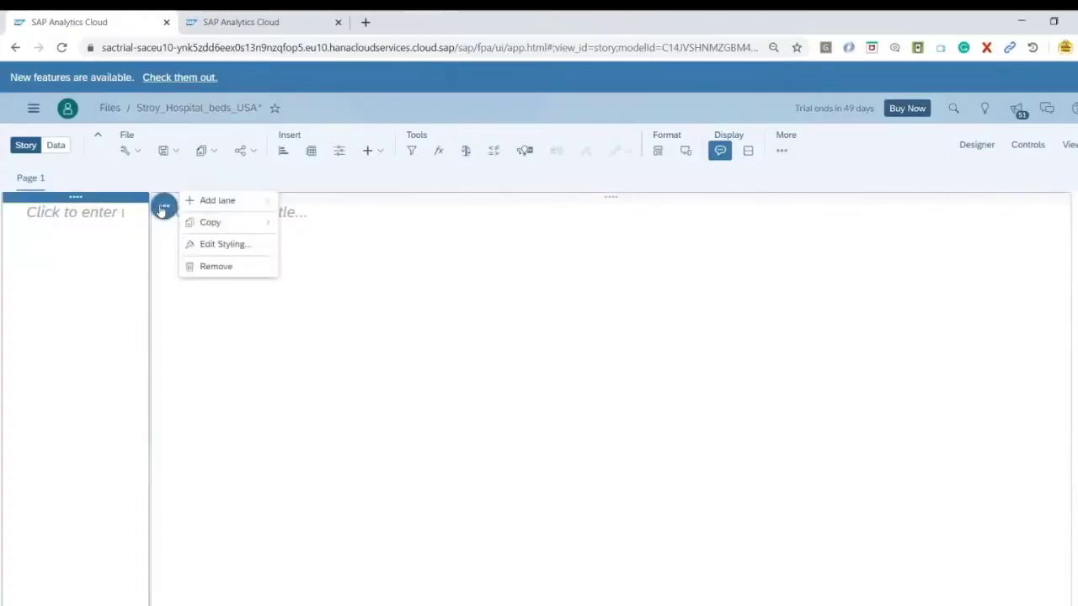
left_click(216, 266)
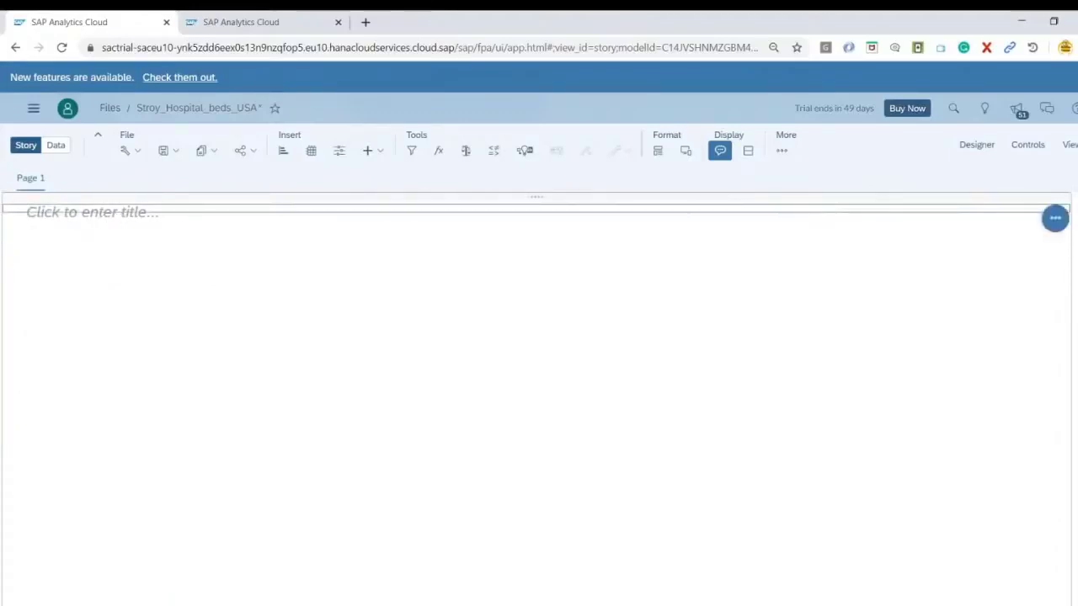
left_click(1054, 218)
left_click(970, 321)
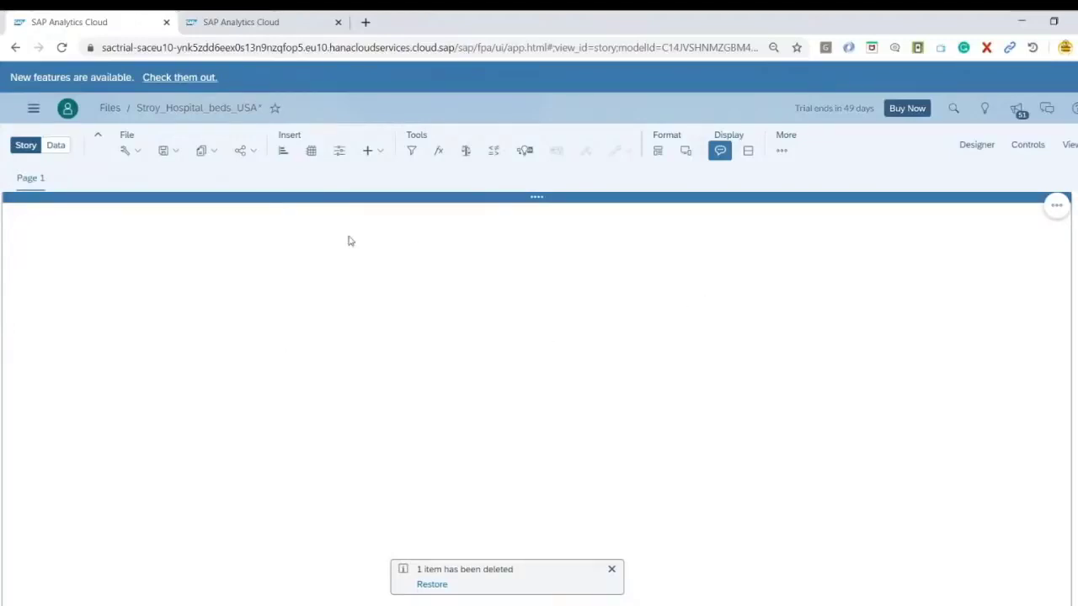
Insert a geo map on Page 1 and enlarge it to about half the page width.
left_click(377, 152)
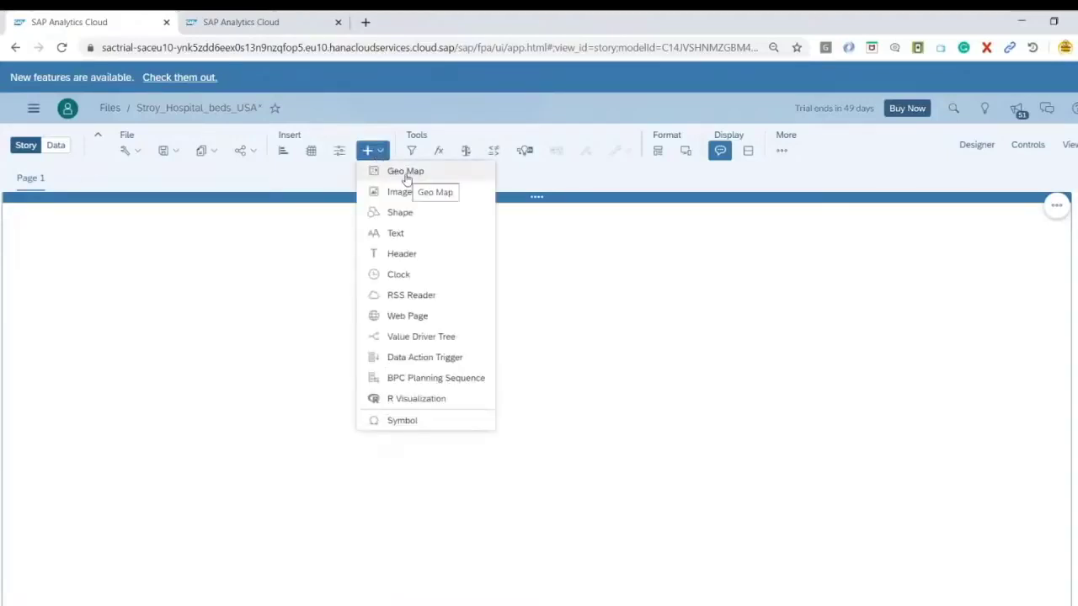
left_click(405, 173)
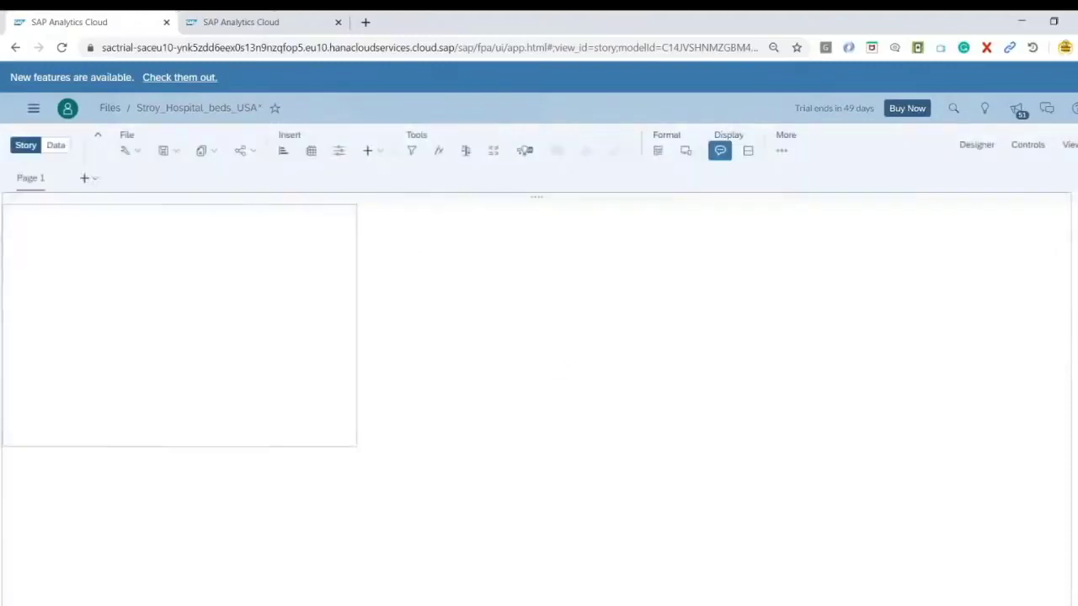
left_click_drag(355, 444, 505, 520)
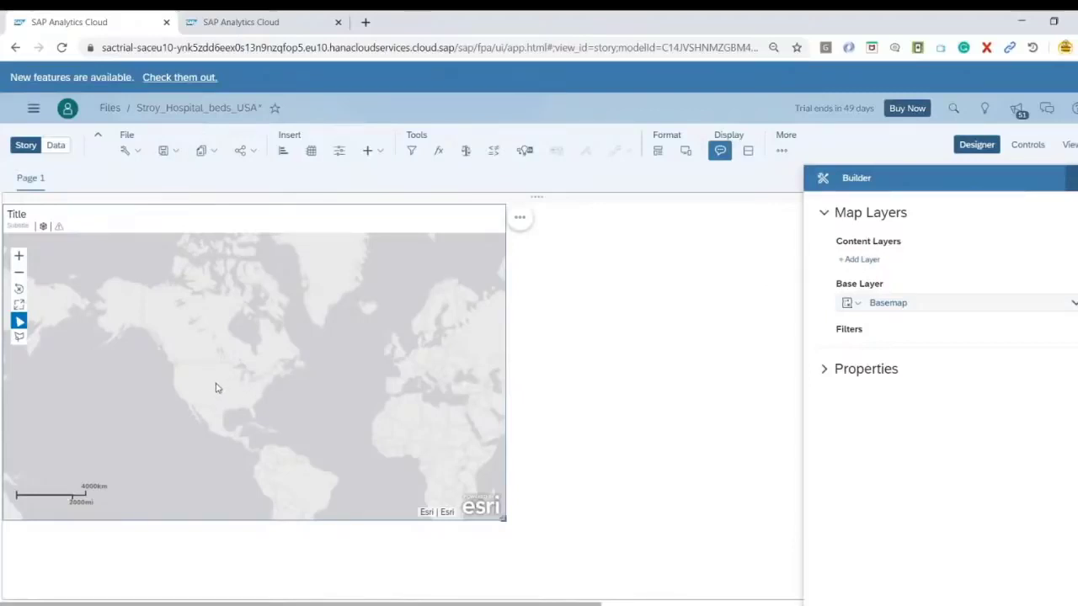
Add a bubble layer to the map with Location as the location dimension and population as the bubble size.
left_click(863, 261)
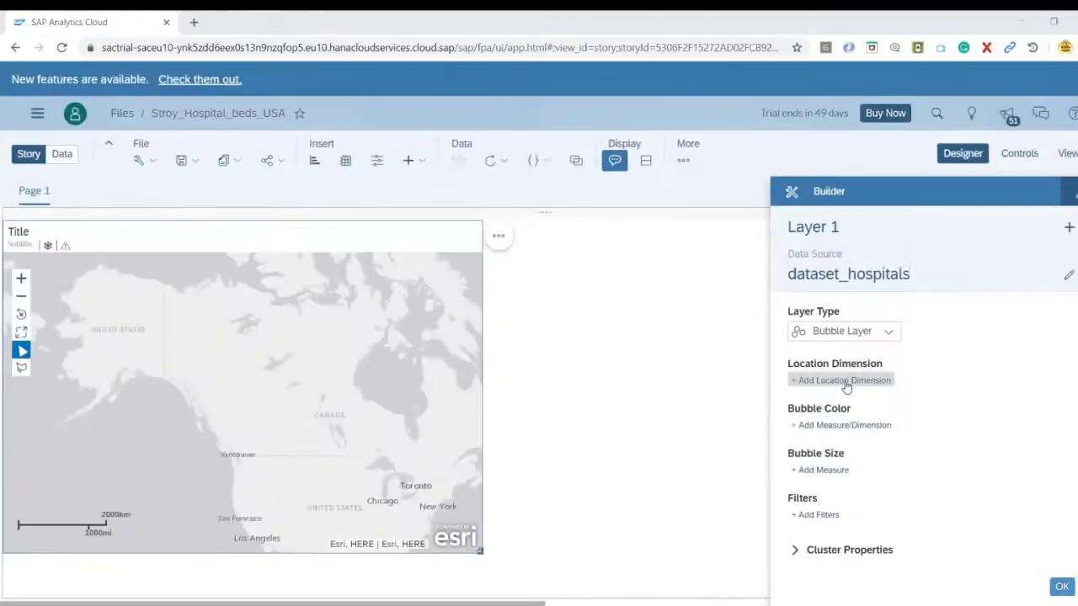
left_click(846, 383)
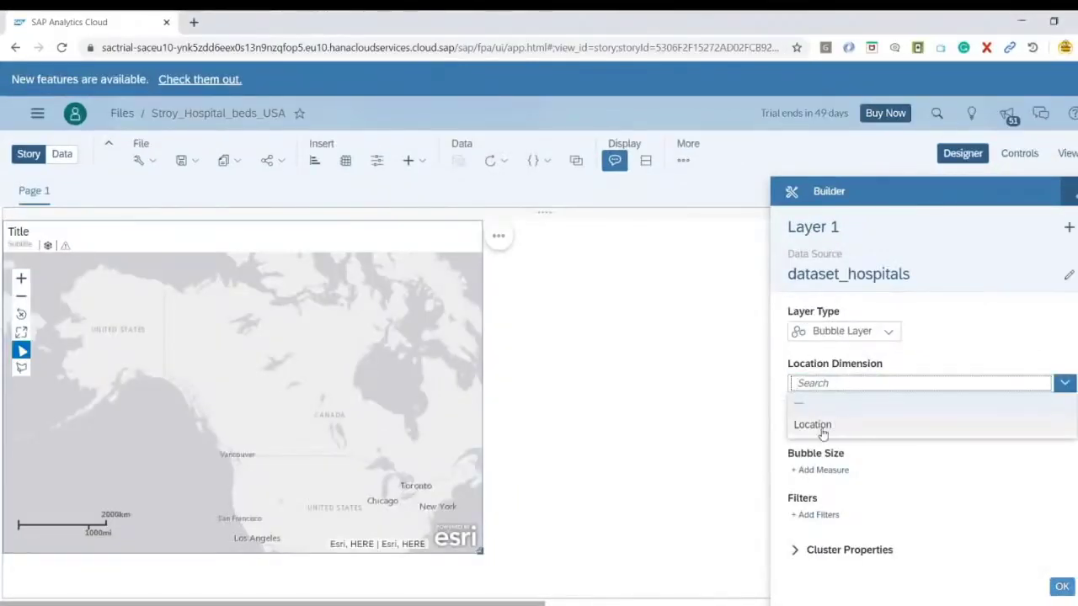
left_click(822, 430)
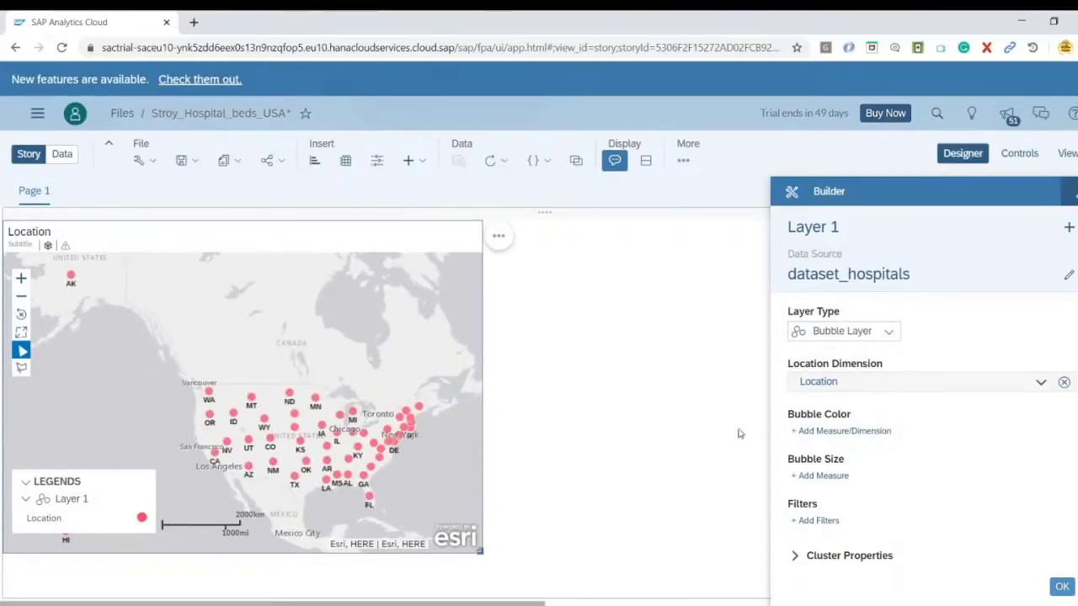
left_click(823, 477)
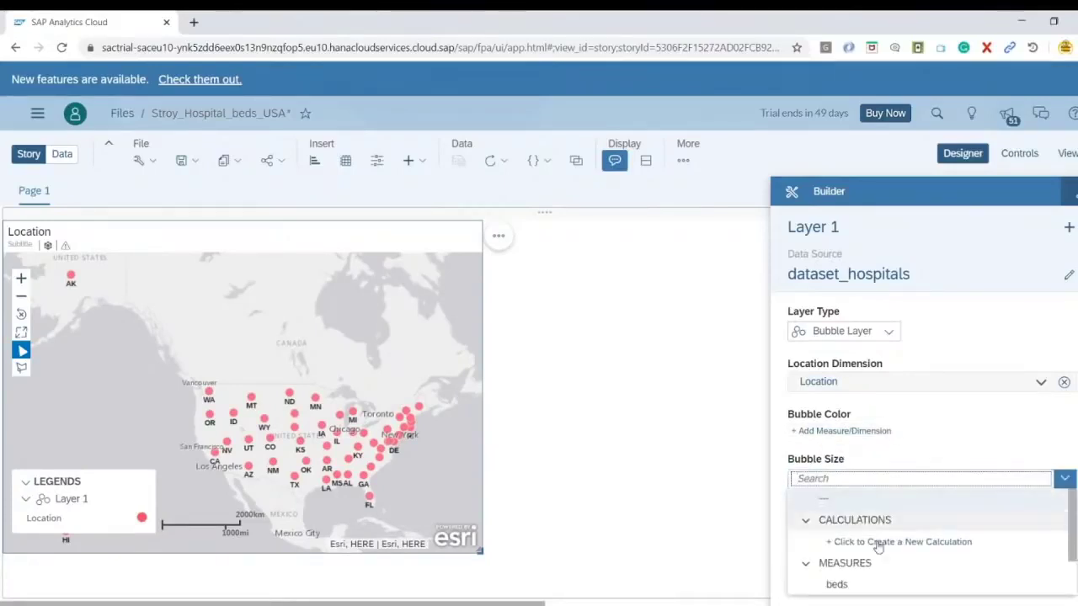
scroll(946, 536, "down", 2)
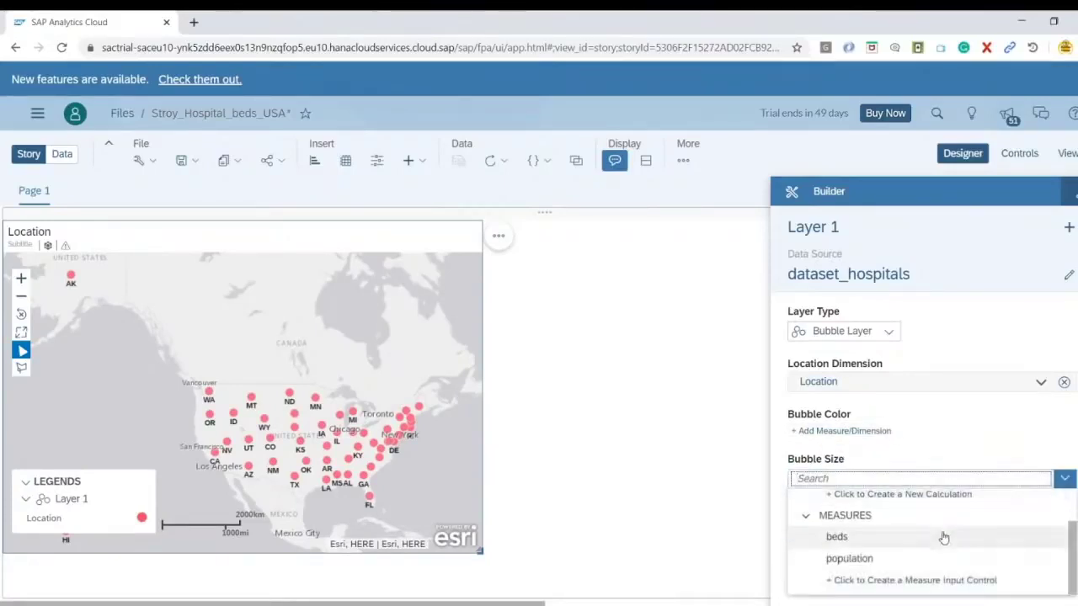
left_click(852, 560)
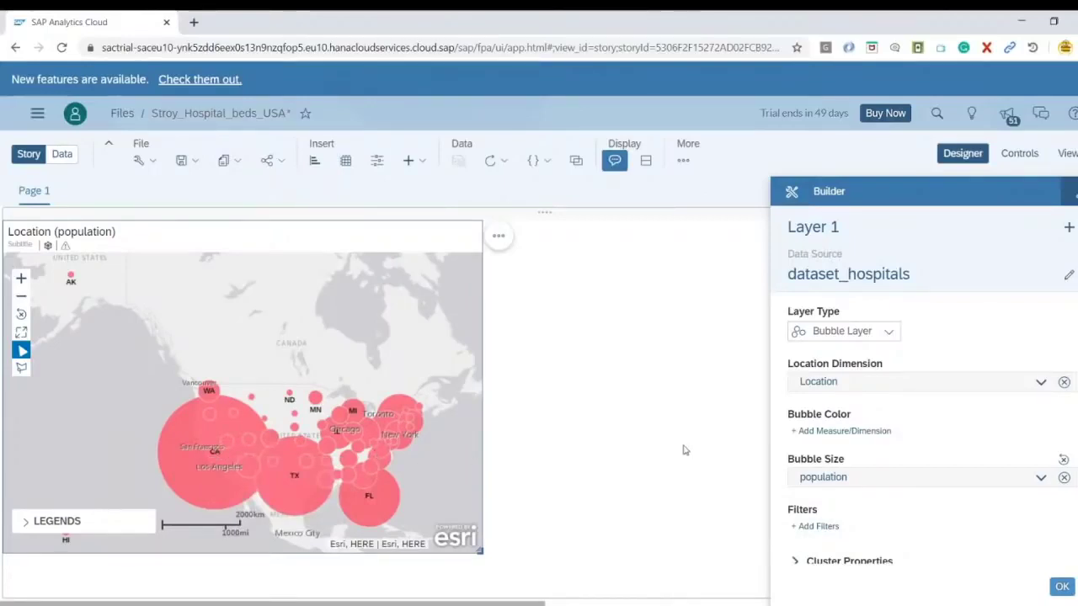
Color the map bubbles by the population measure and check the color scale in the map legend.
left_click(858, 432)
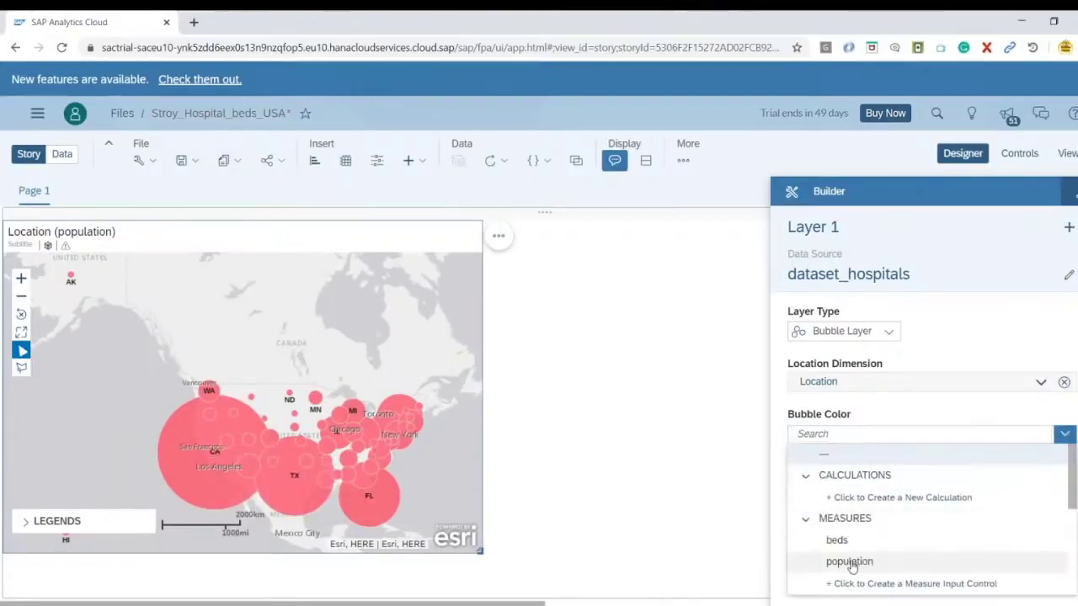
left_click(850, 561)
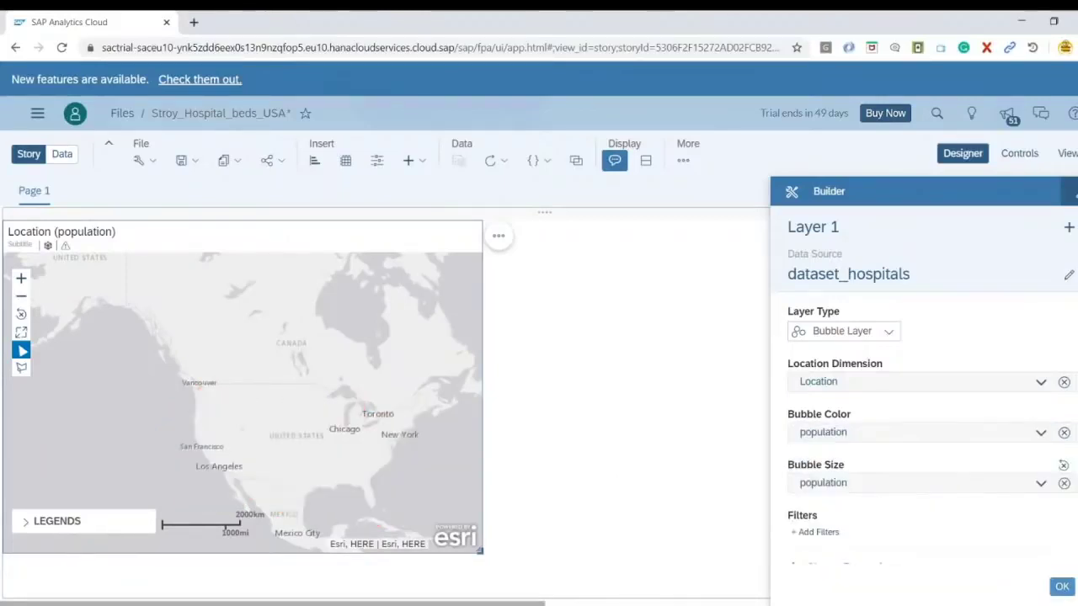
left_click(25, 521)
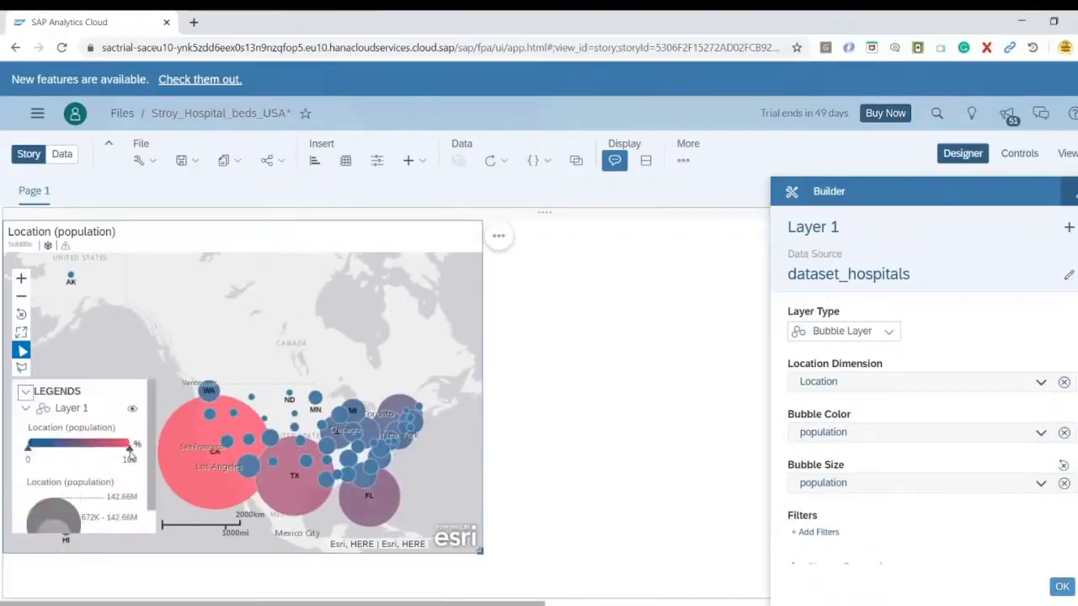
left_click(26, 392)
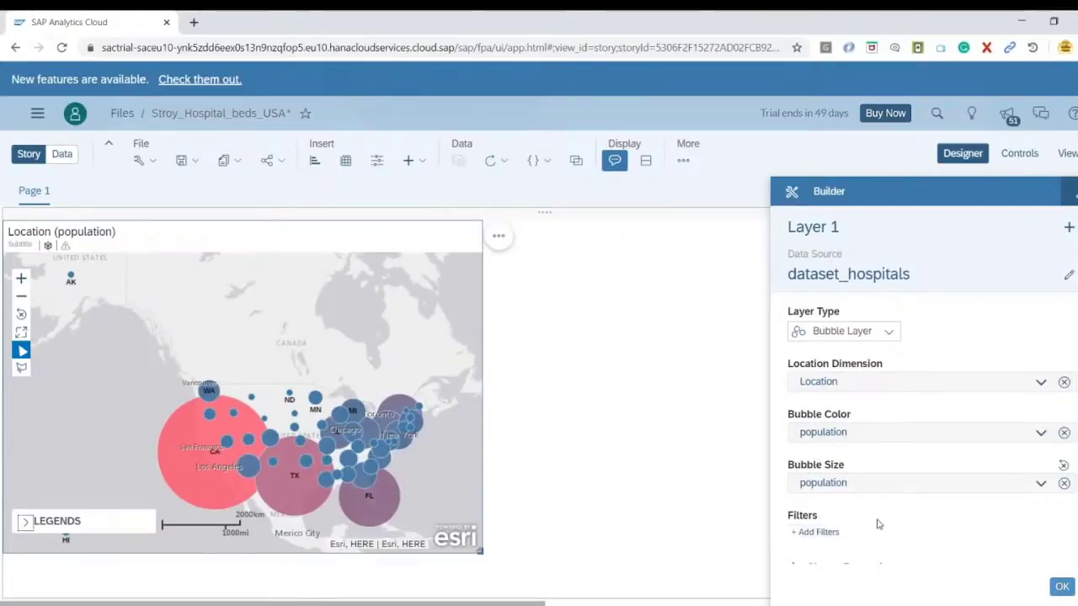
Set the opacity of the population bubble color to 65%, keeping the blue-to-red palette.
scroll(880, 522, "down", 1)
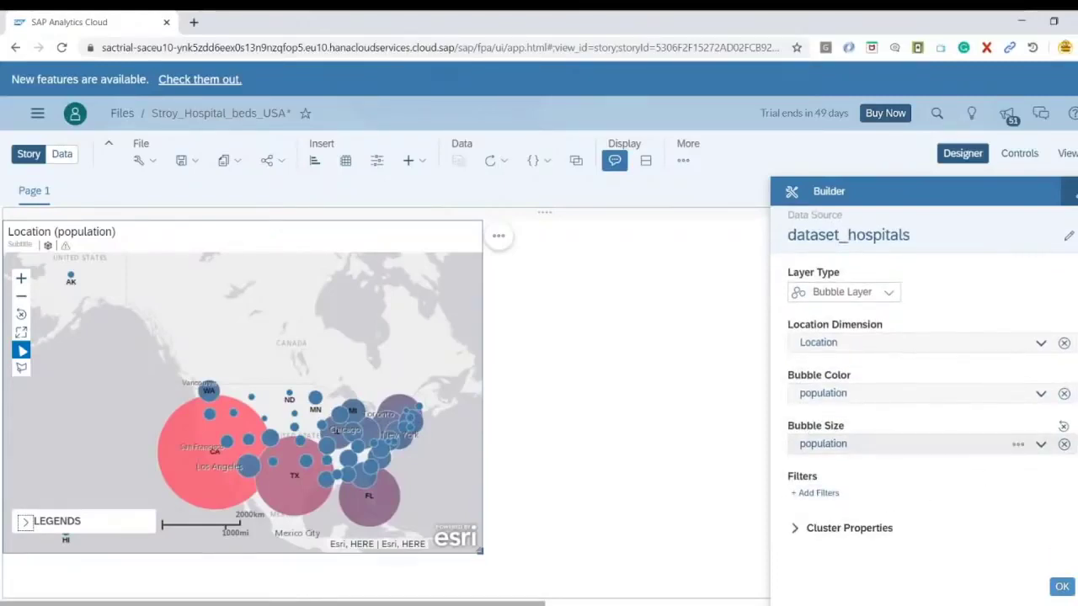
left_click(1041, 393)
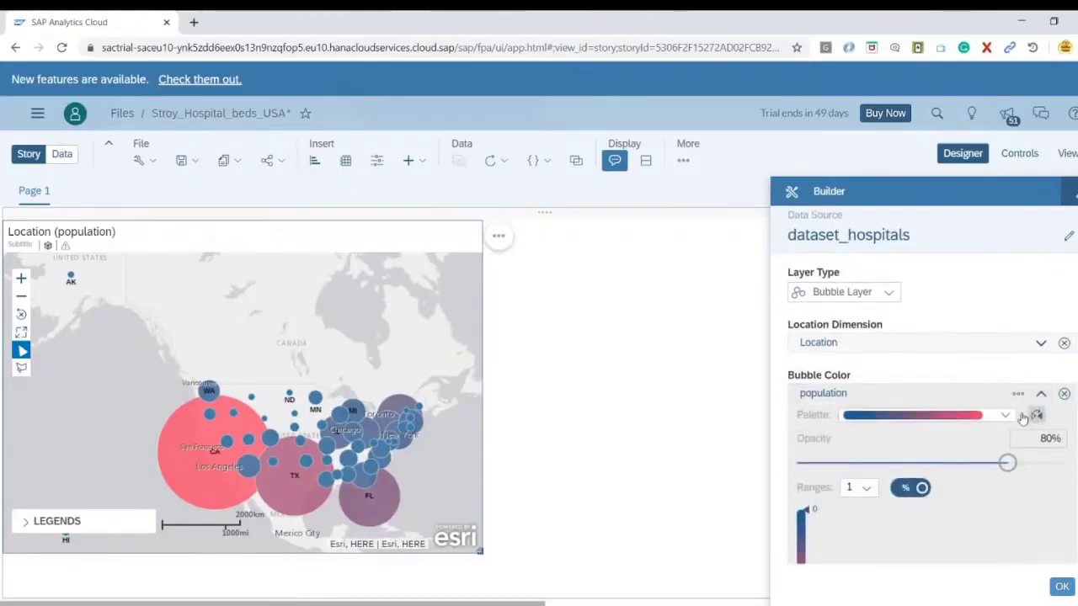
left_click(1006, 415)
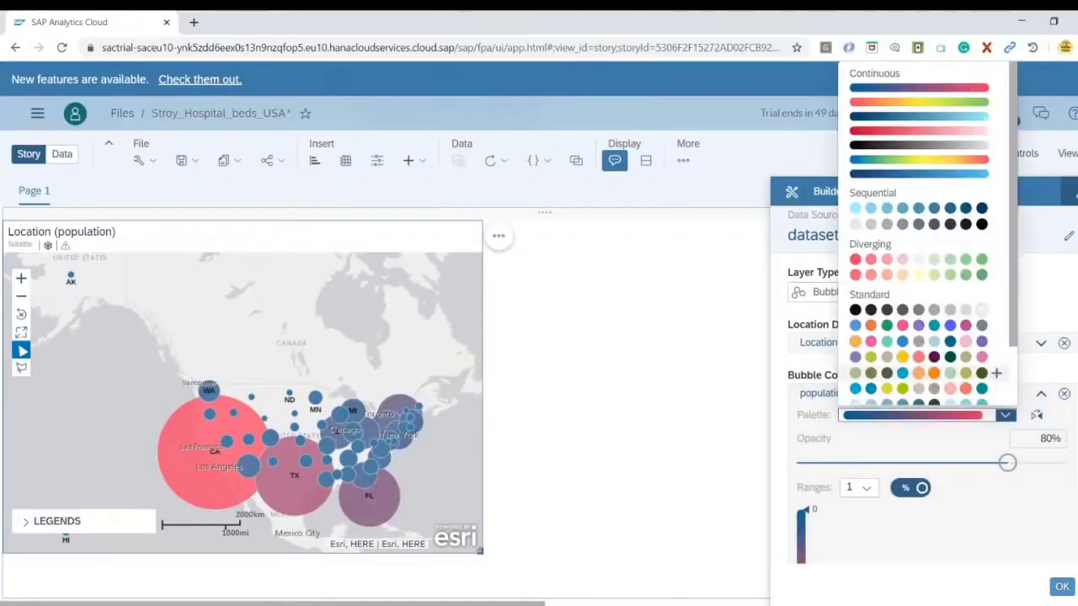
left_click(1015, 504)
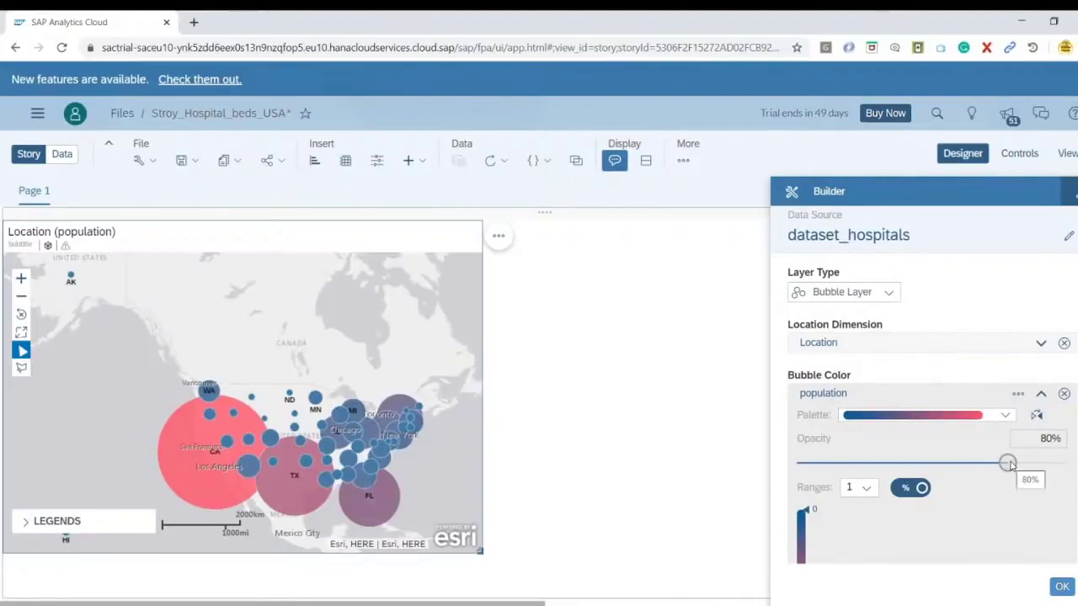
left_click_drag(1008, 463, 961, 463)
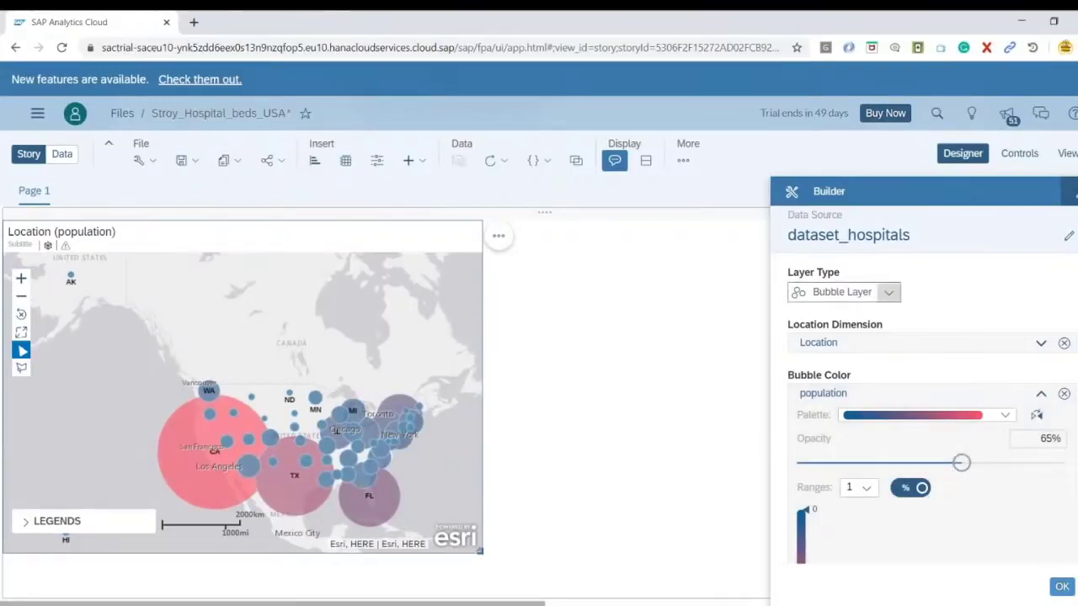
left_click(1042, 390)
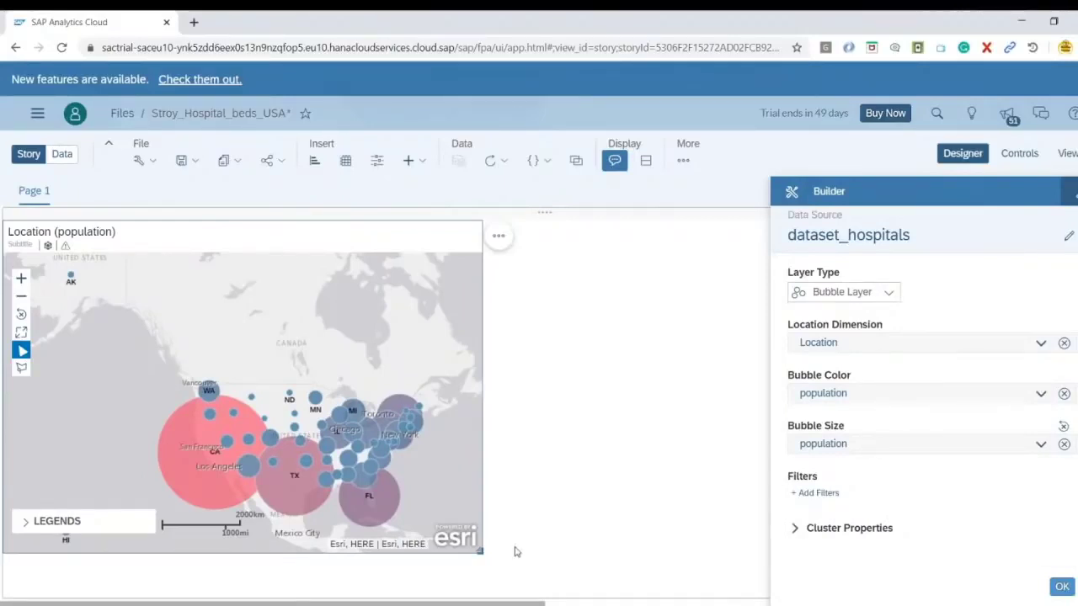
Enlarge the map slightly, finish the bubble layer and switch the base layer to Transparent Dark Gray.
left_click_drag(483, 552, 510, 577)
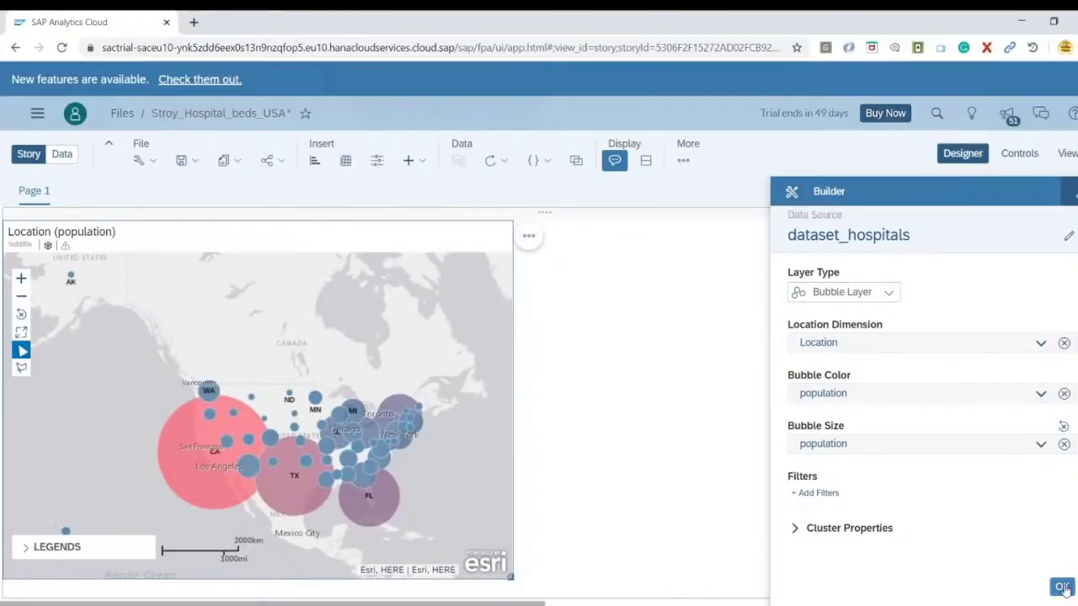
left_click(1062, 587)
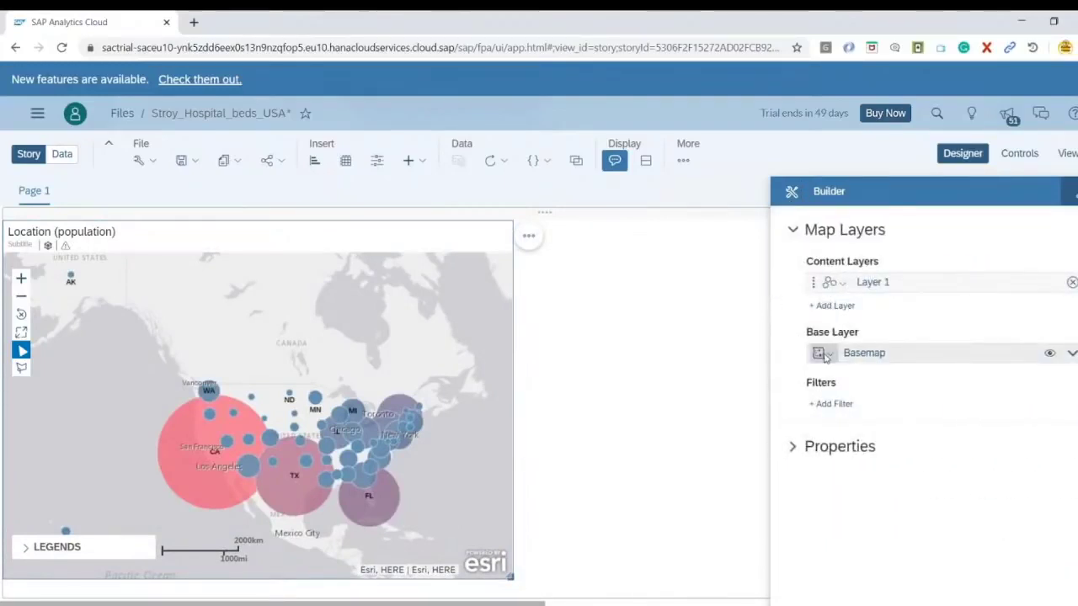
left_click(824, 354)
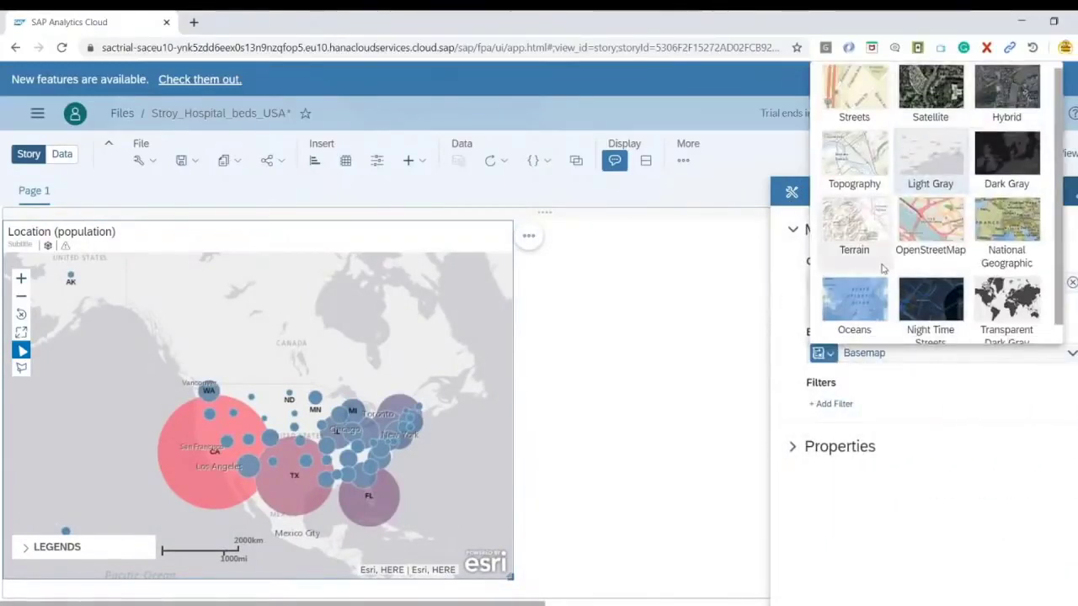
scroll(930, 303, "down", 1)
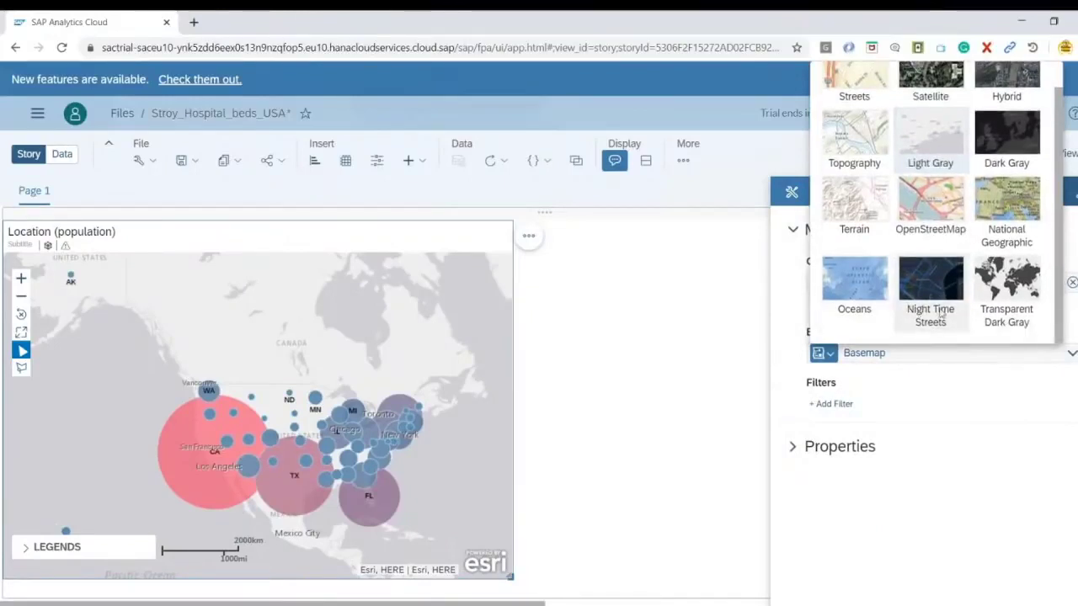
left_click(1013, 302)
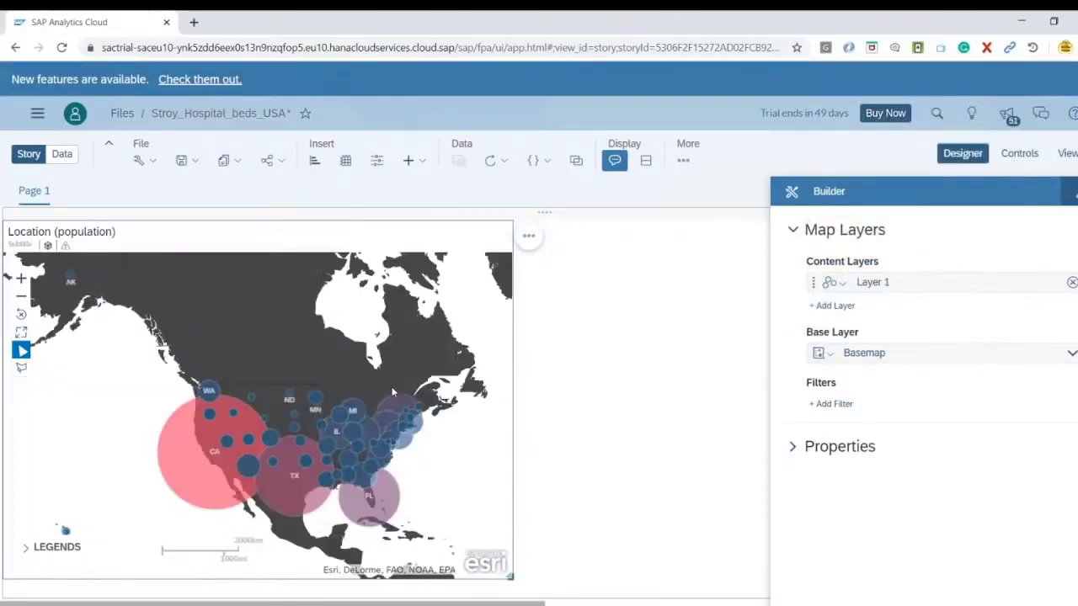
Enlarge the map a bit more with the view zoomed in on the United States, and save the story.
scroll(291, 430, "up", 2)
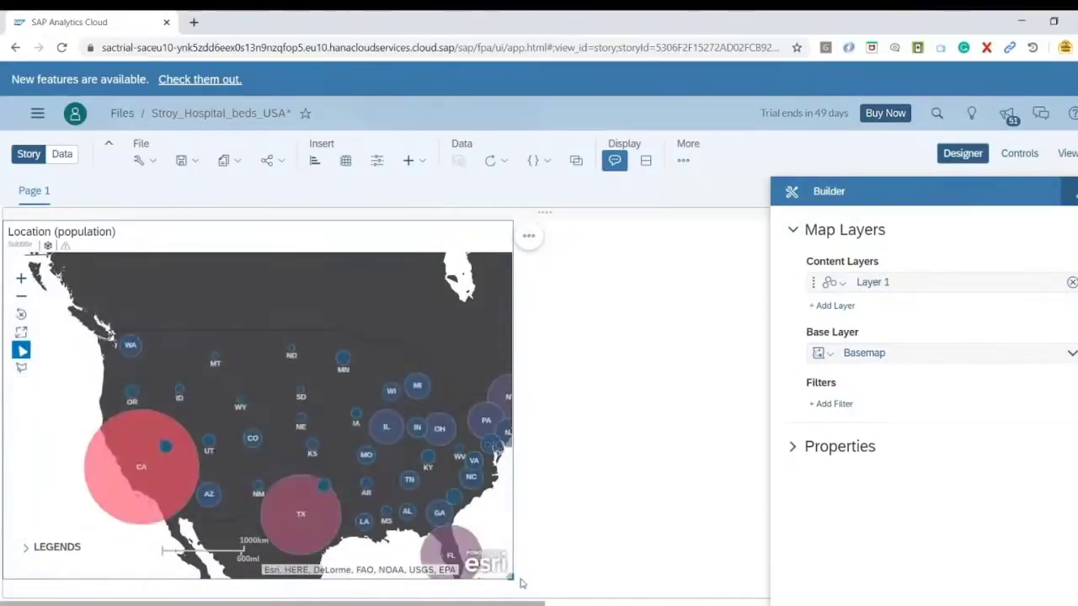
left_click_drag(511, 580, 544, 595)
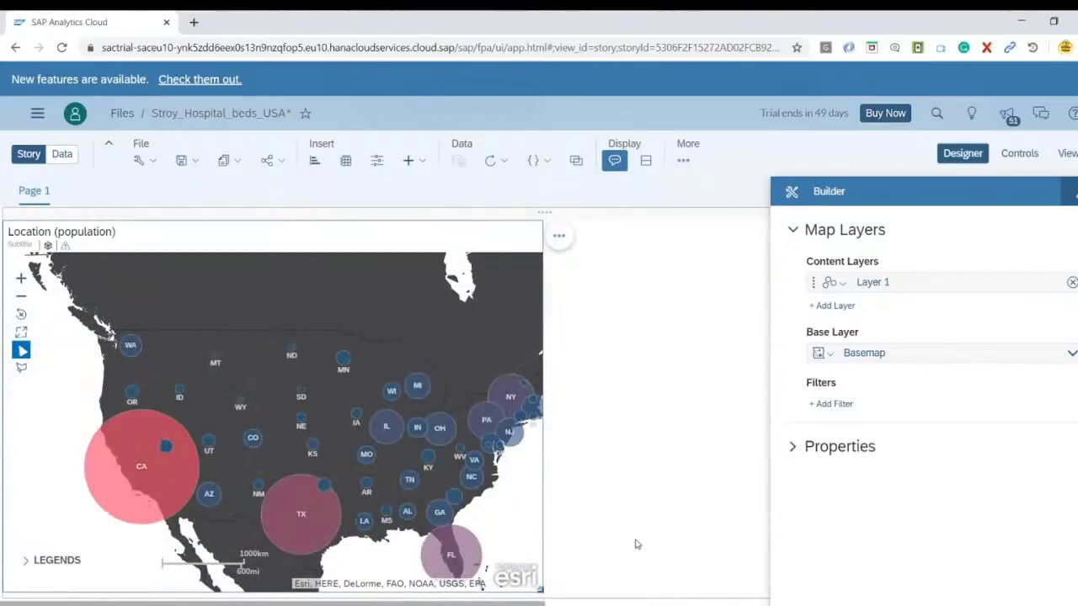
left_click(190, 161)
left_click(191, 183)
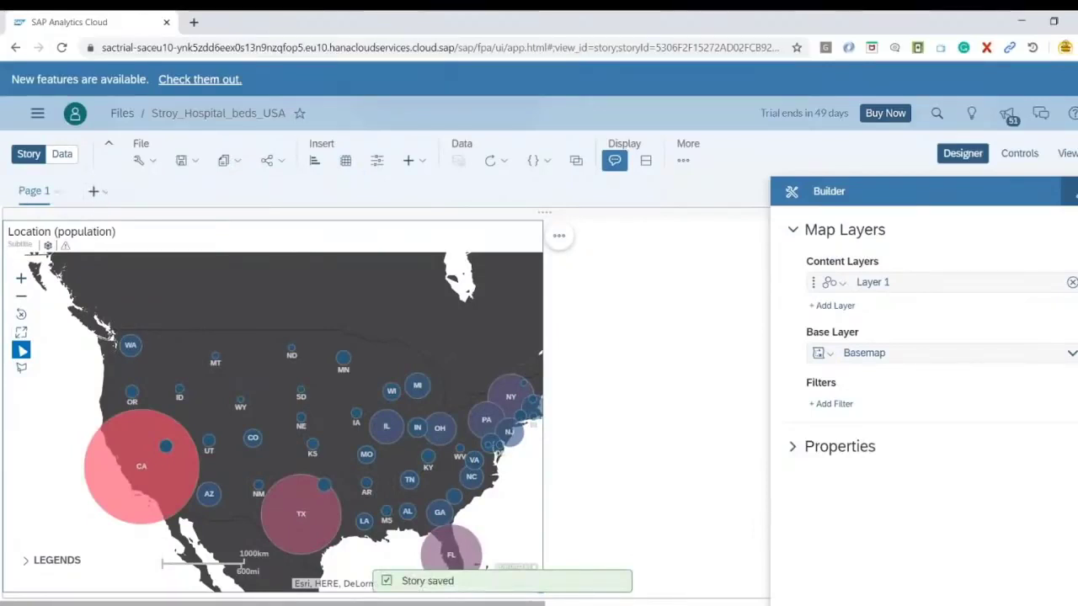
Rename Page 1 as Beds Analysis.
left_click(52, 191)
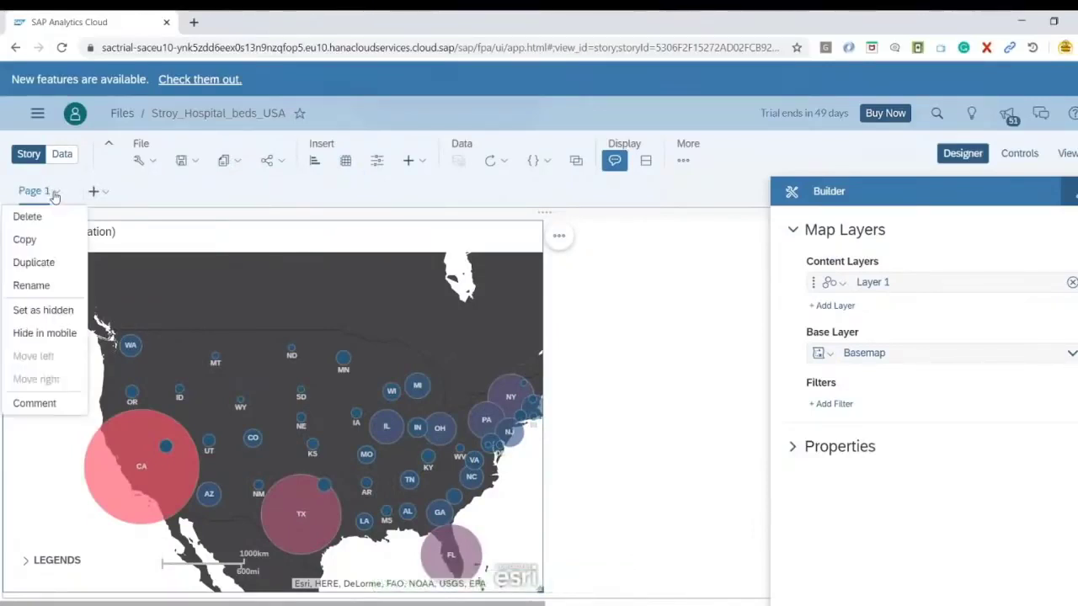
left_click(34, 286)
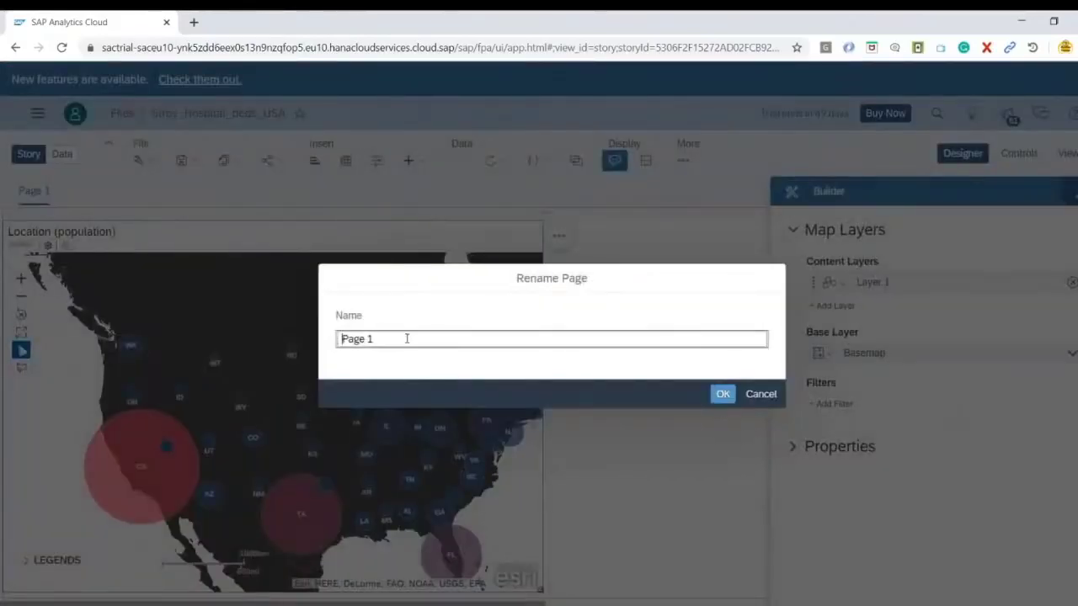
type("B")
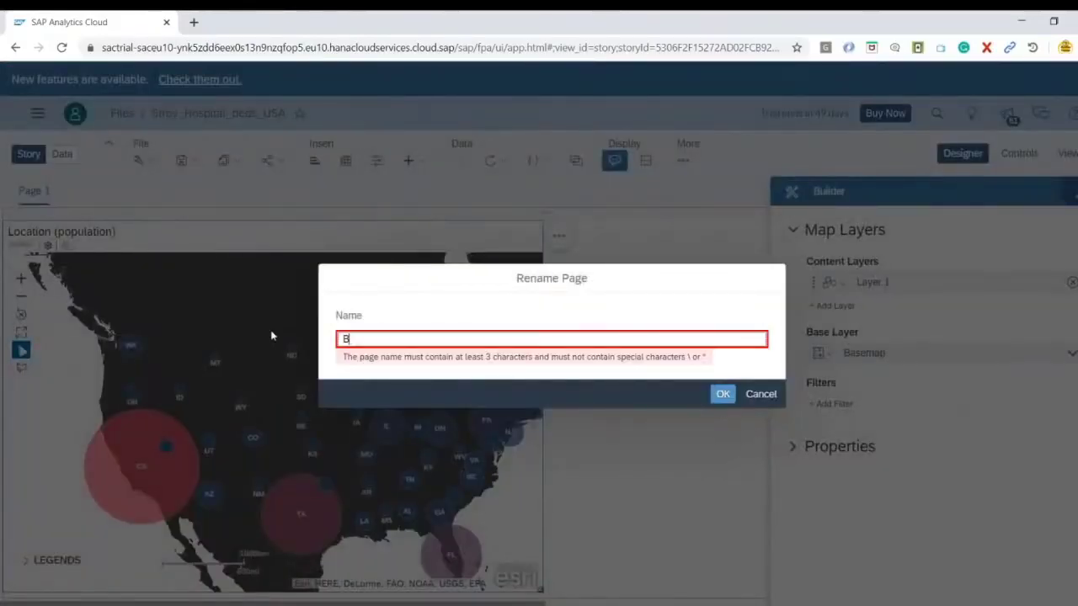
type("eds Analysis")
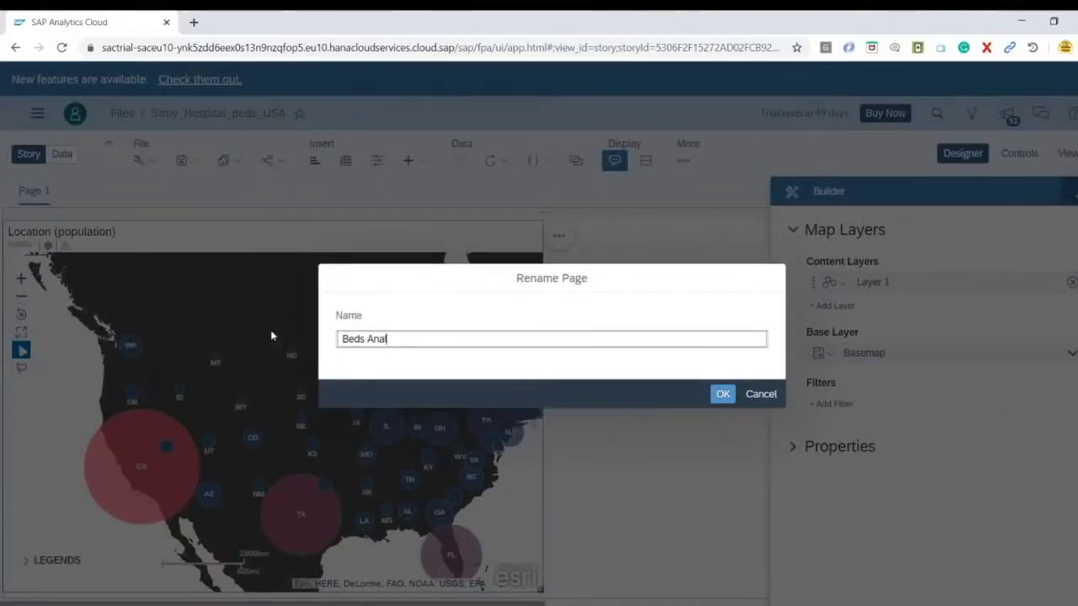
left_click(713, 394)
left_click(624, 393)
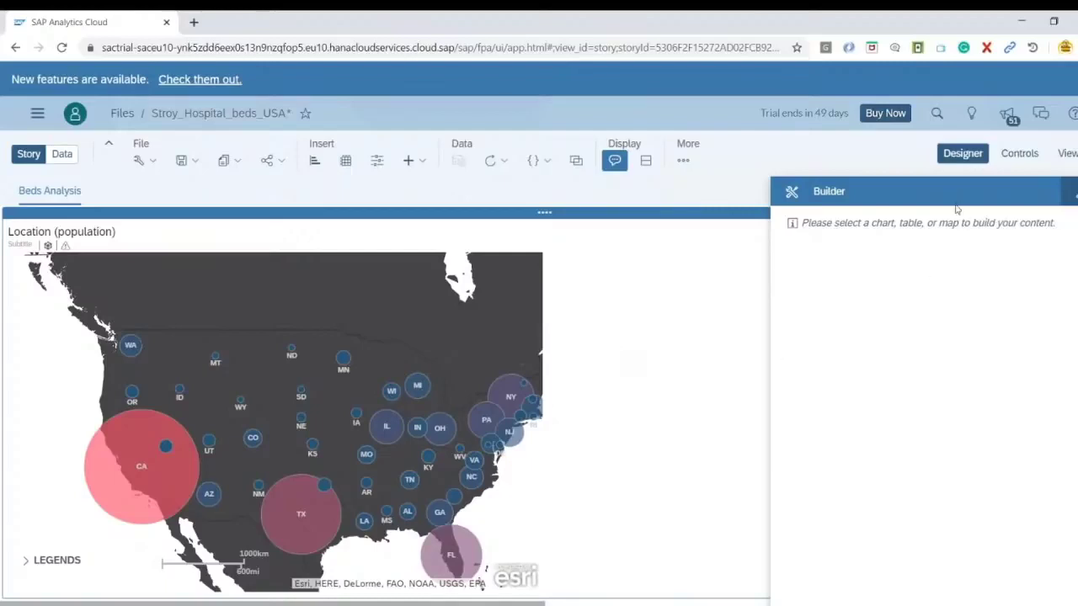
Insert a Bar/Column chart beside the map and enlarge it in both directions.
left_click(317, 162)
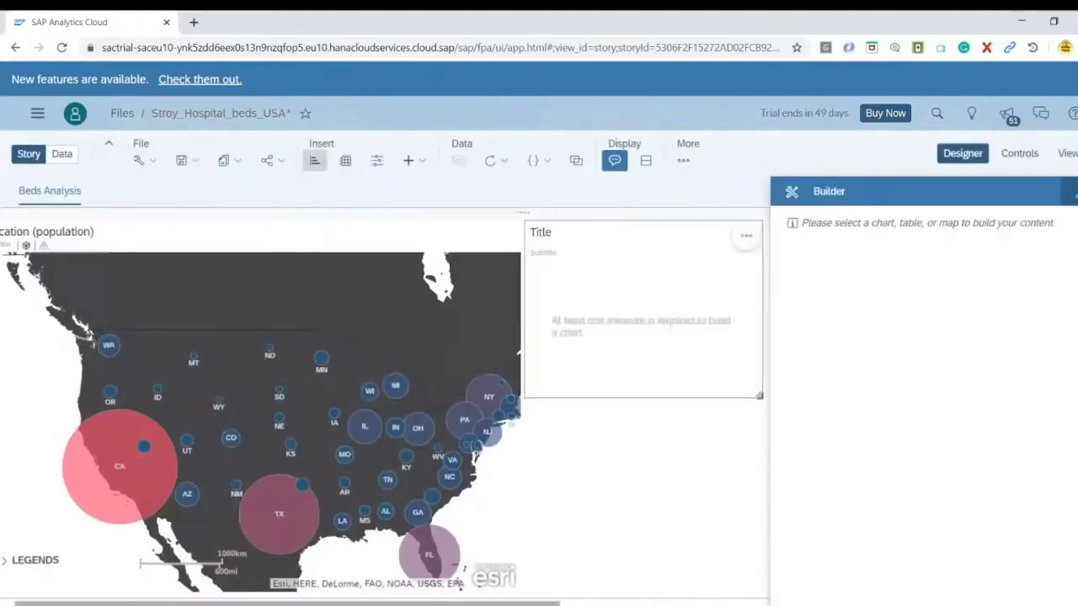
left_click_drag(758, 394, 825, 454)
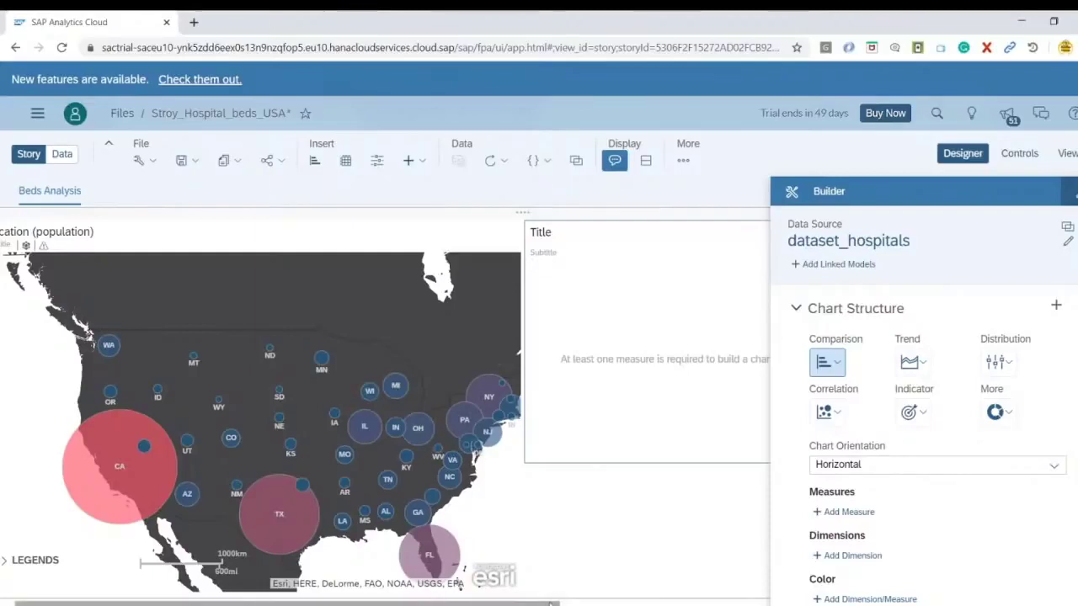
left_click_drag(552, 603, 707, 602)
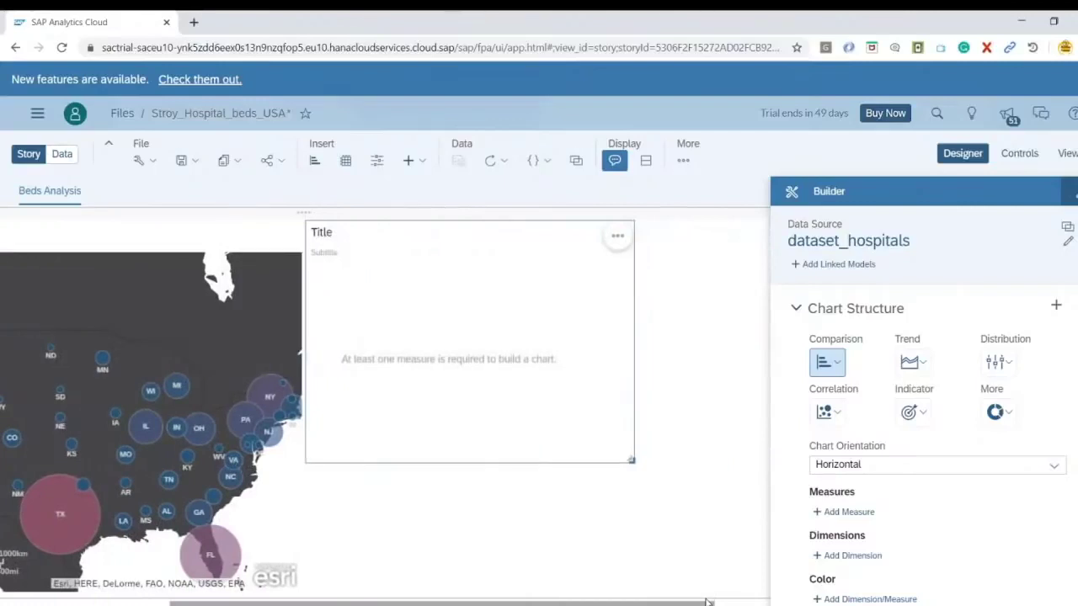
left_click_drag(636, 460, 710, 464)
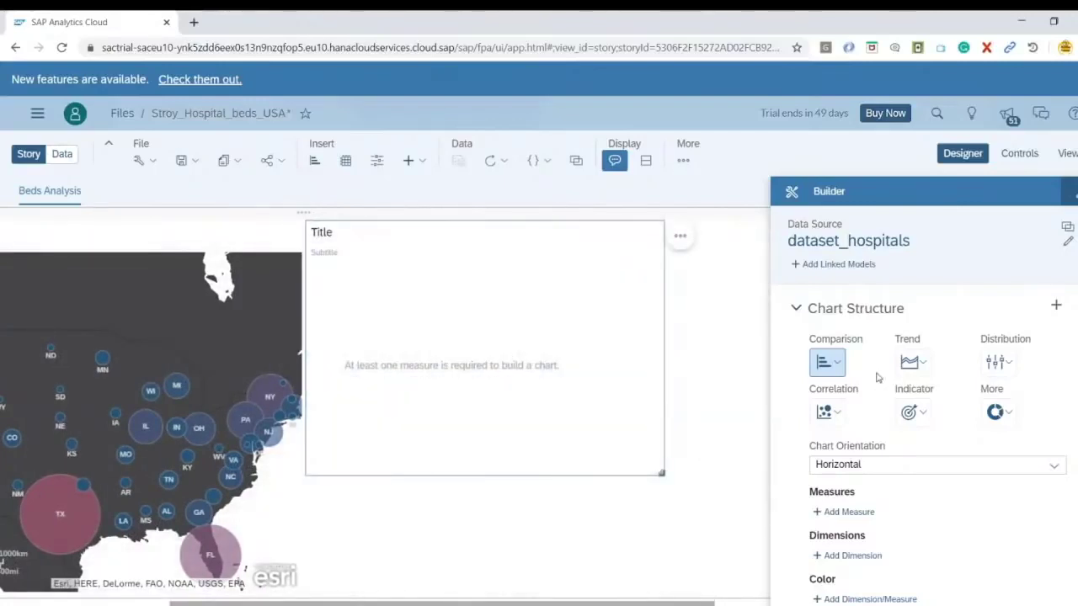
left_click(837, 363)
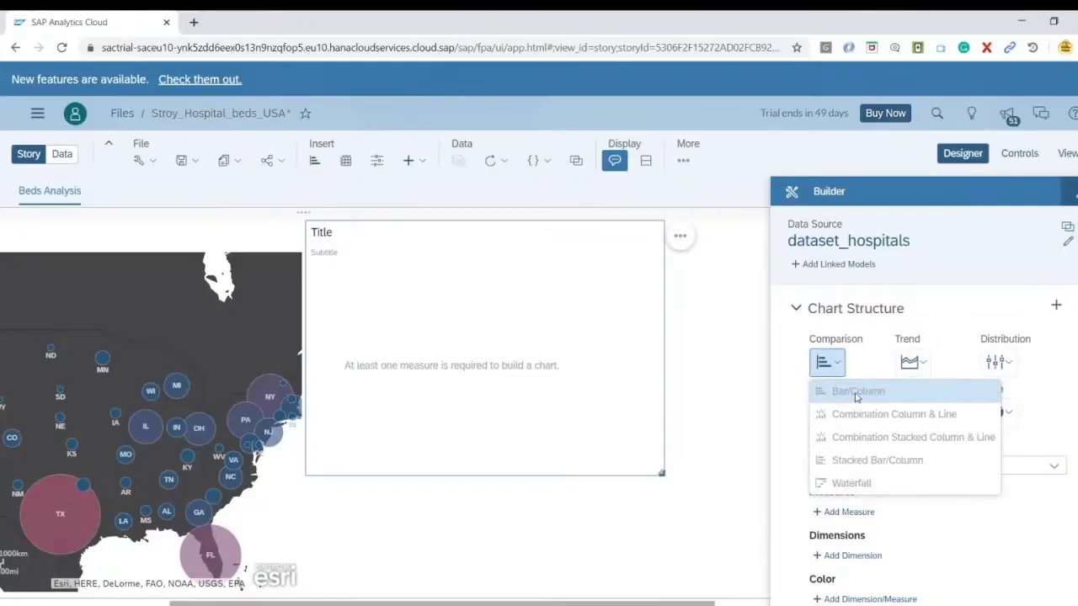
left_click(857, 393)
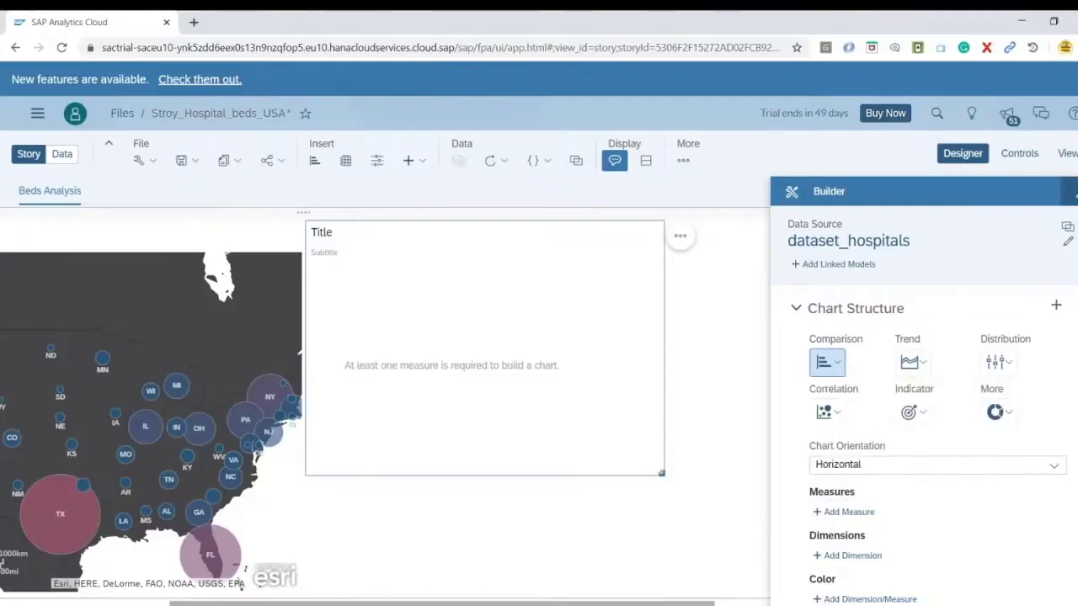
Create a calculation of type Calculated Measure for the bar chart and name it NoOfBeds.
scroll(892, 434, "down", 3)
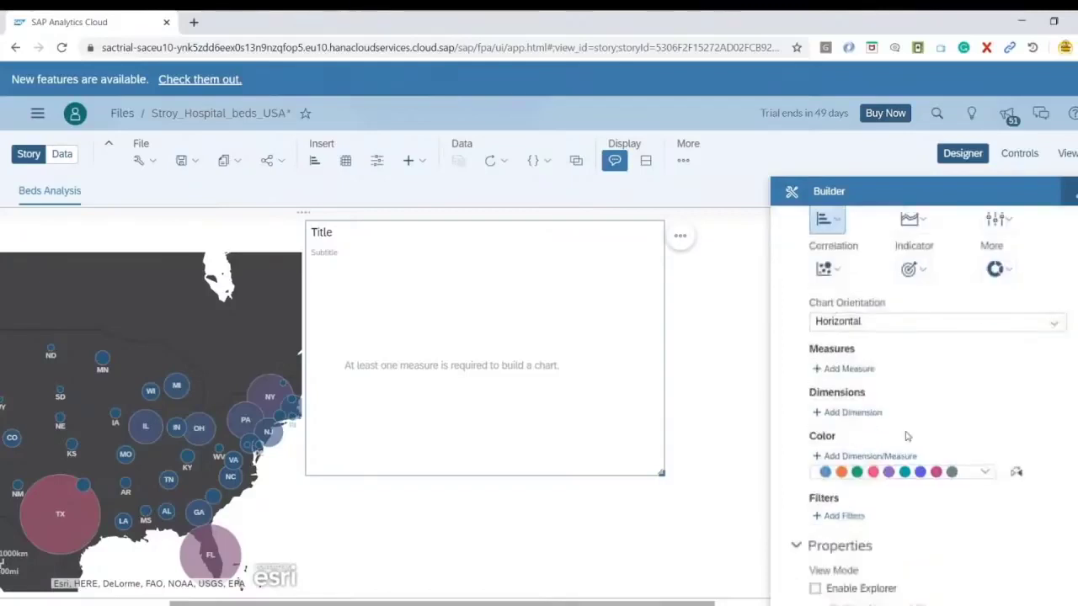
left_click(846, 368)
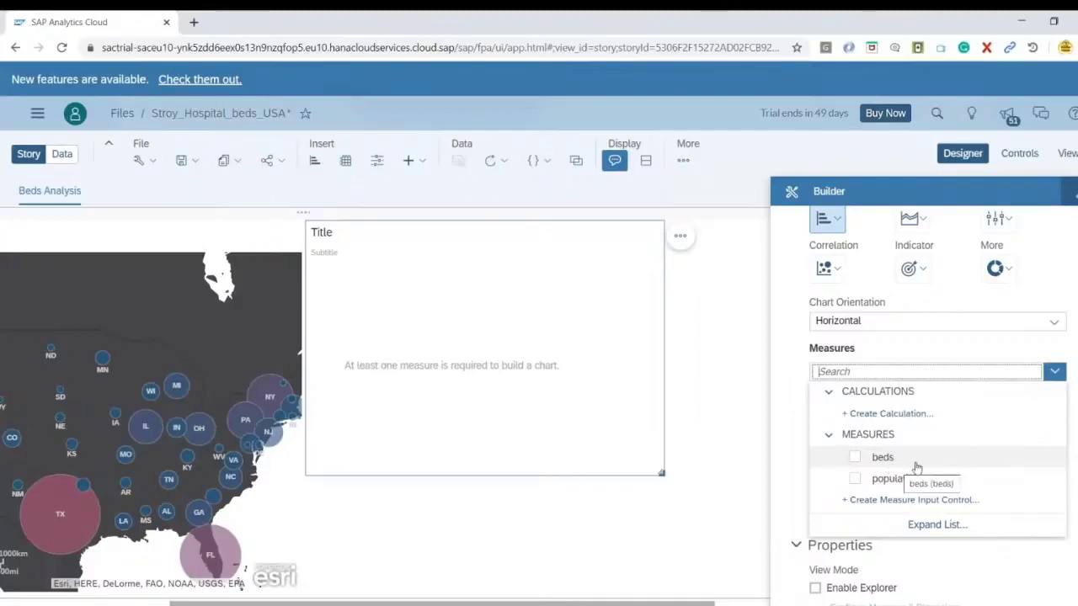
left_click(894, 422)
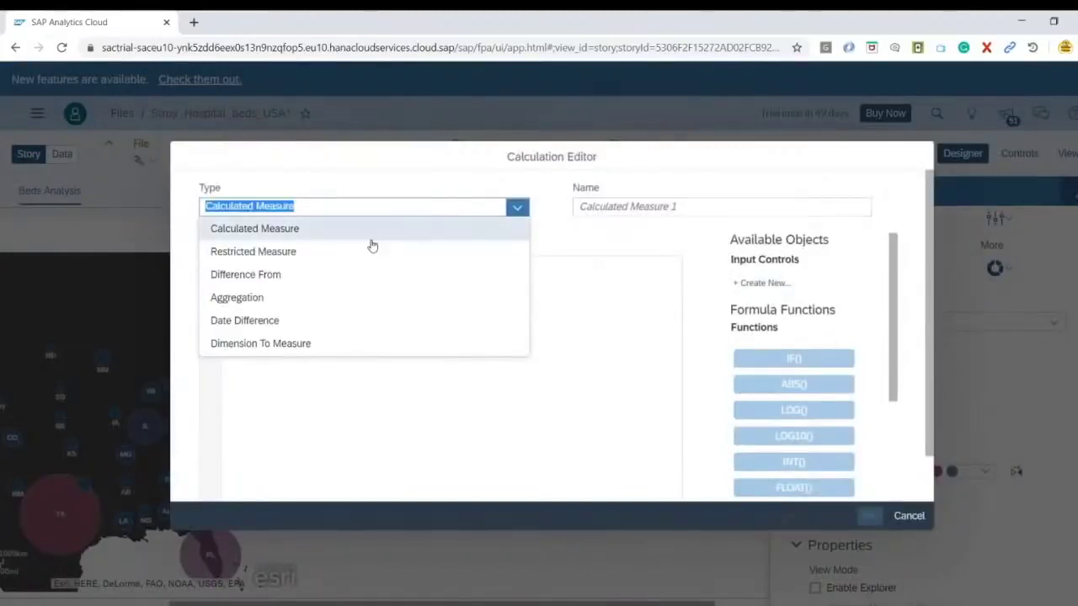
left_click(293, 233)
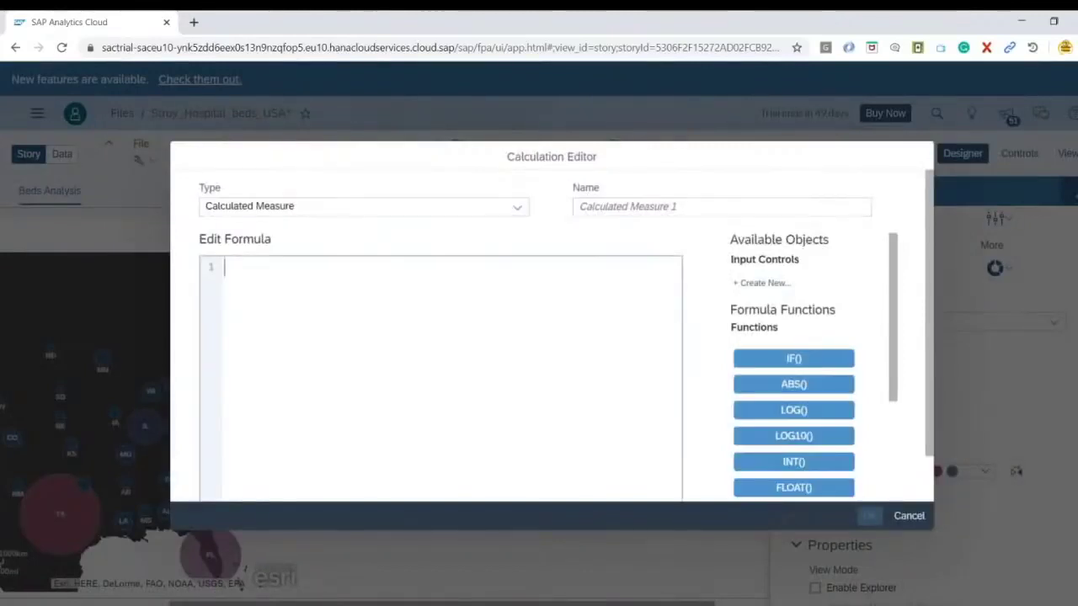
left_click(641, 206)
type("NoOfBeds")
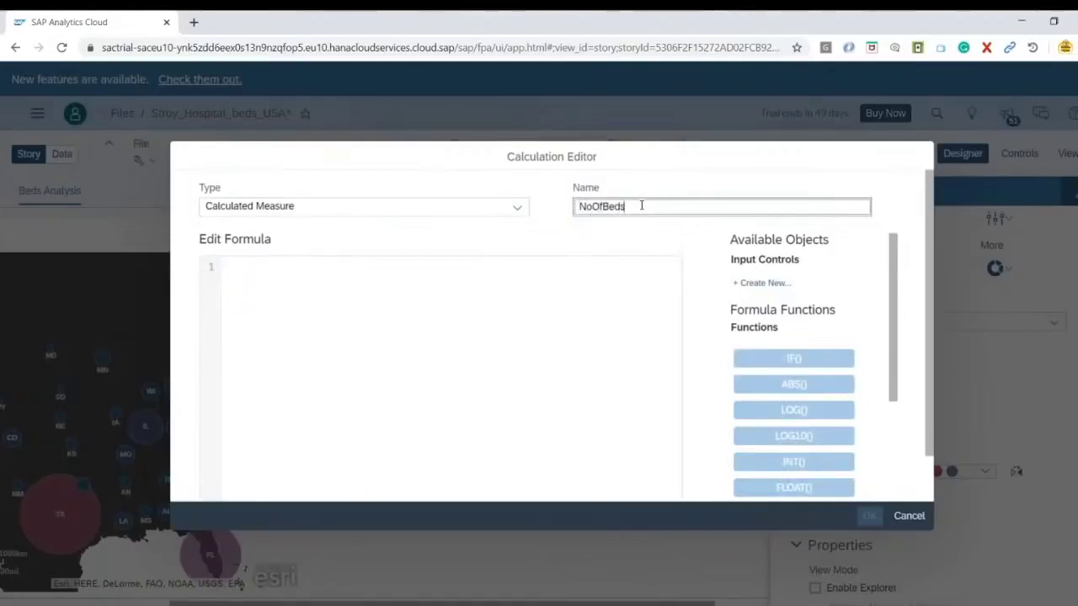
Define the NoOfBeds formula as ["dataset_hospitals":population] * ["dataset_hospitals":beds] / 1000 and confirm the calculation.
left_click(613, 258)
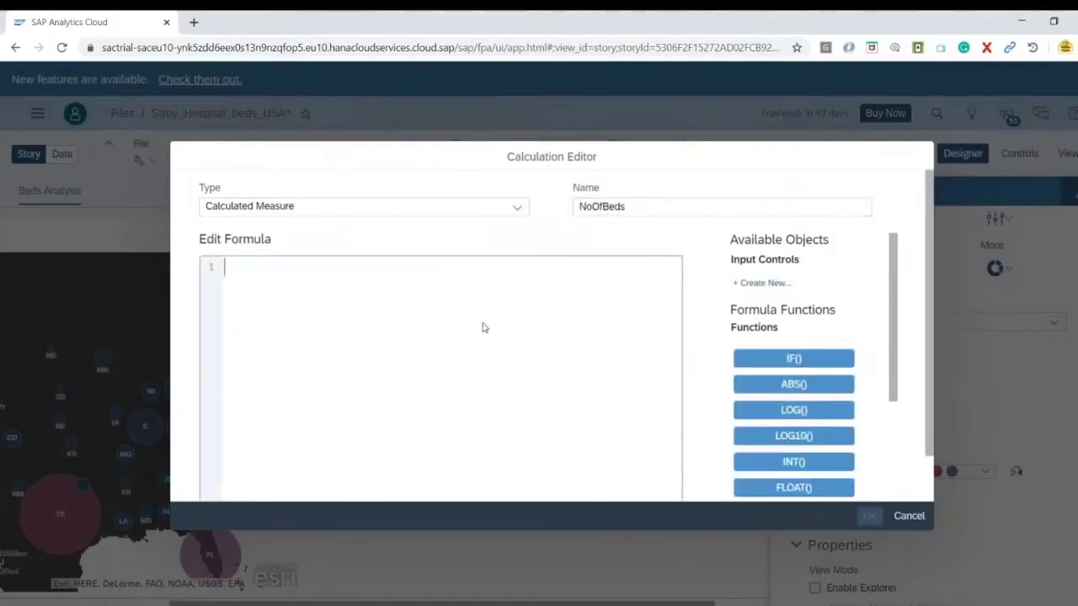
type("[")
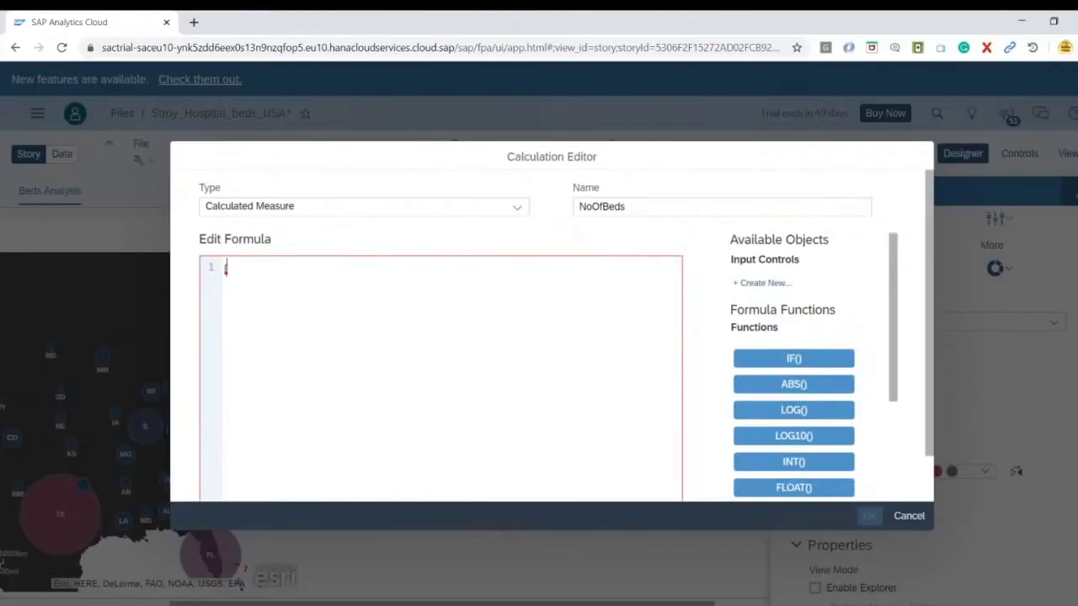
key("ctrl+space")
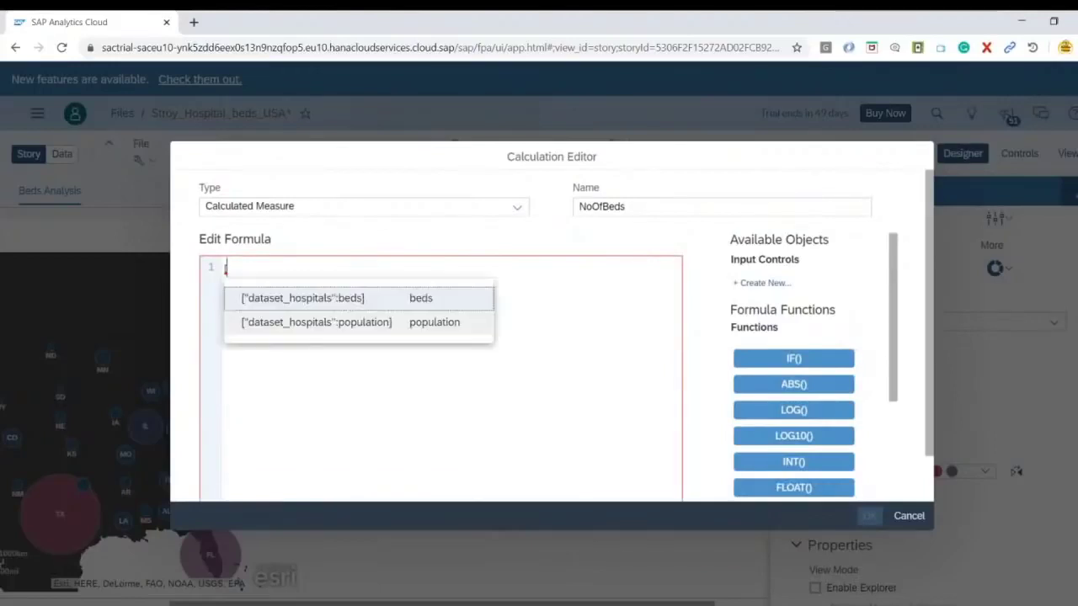
key("Down")
key("Return")
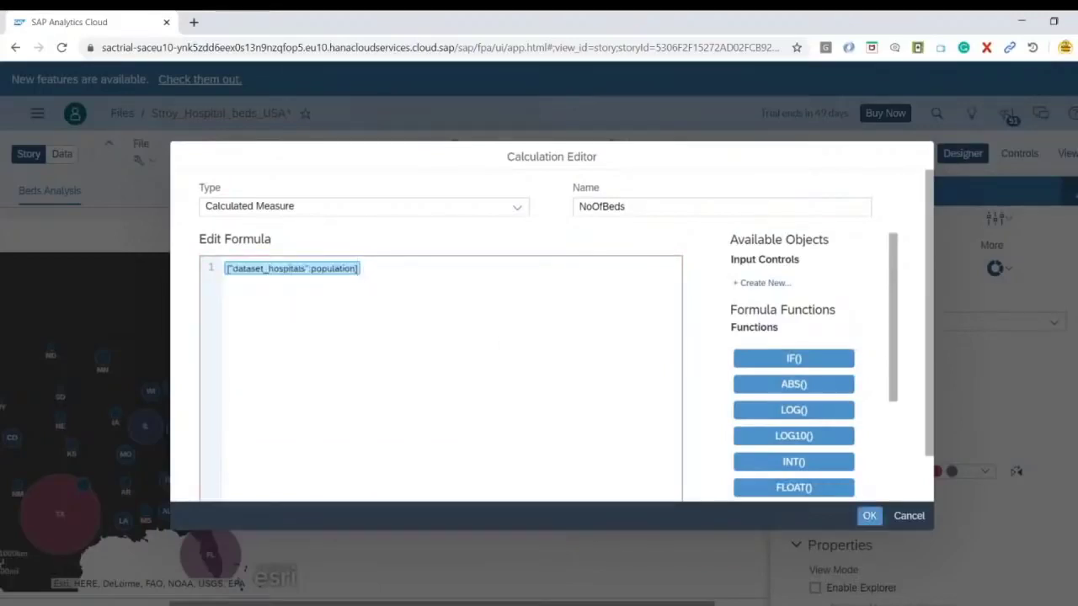
type("* [")
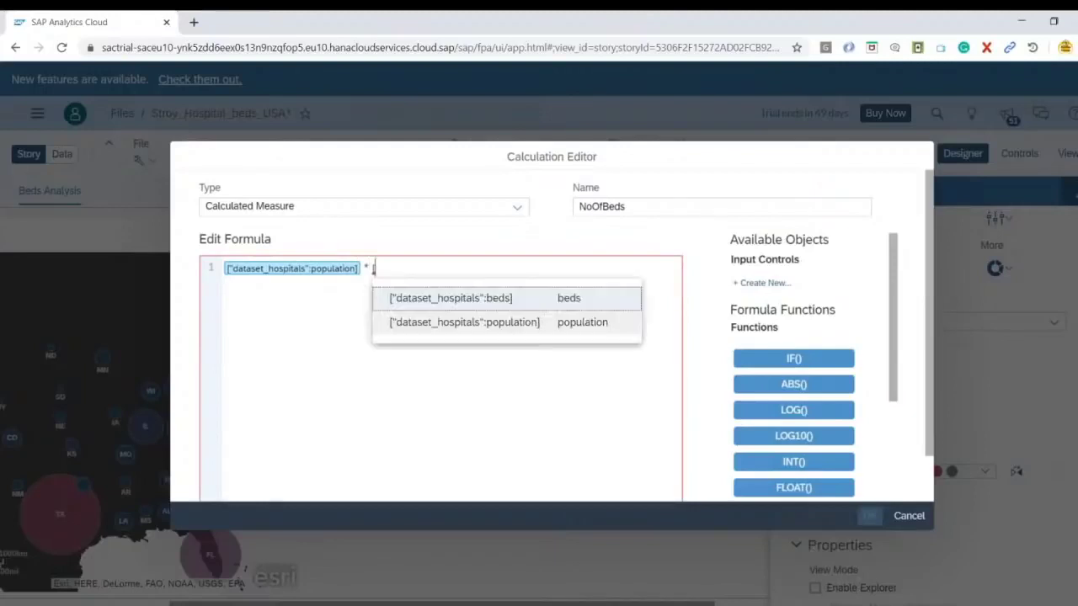
key("Return")
type("/ 1000")
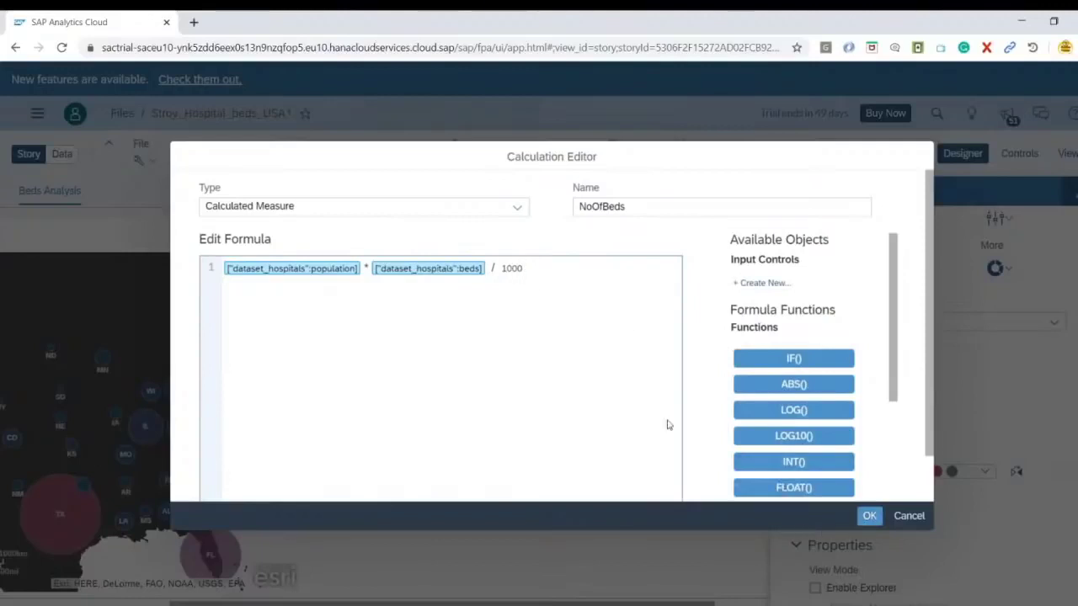
key("ctrl+minus")
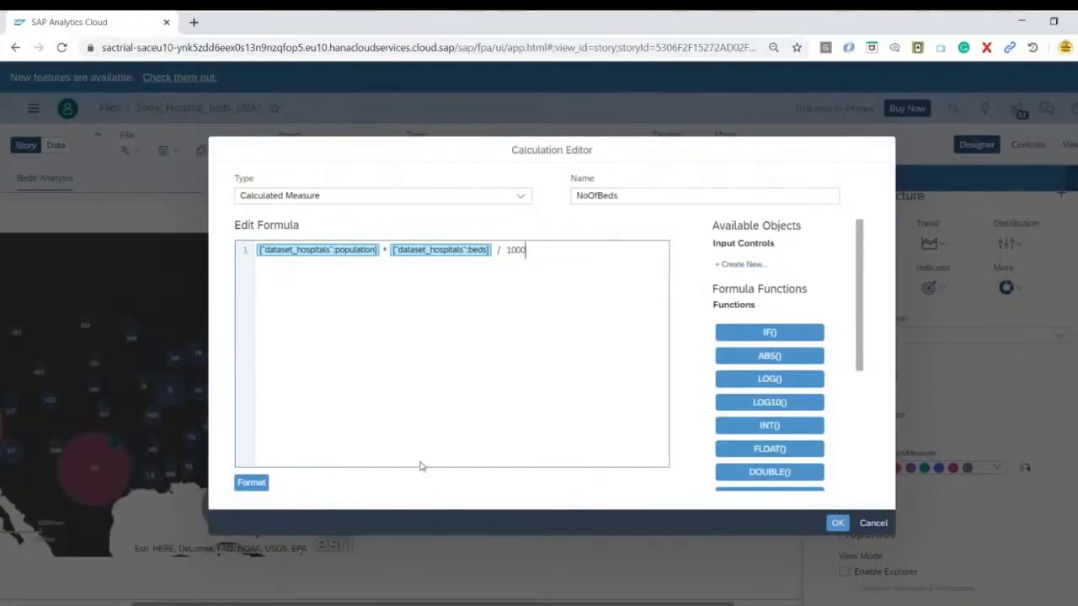
left_click(522, 199)
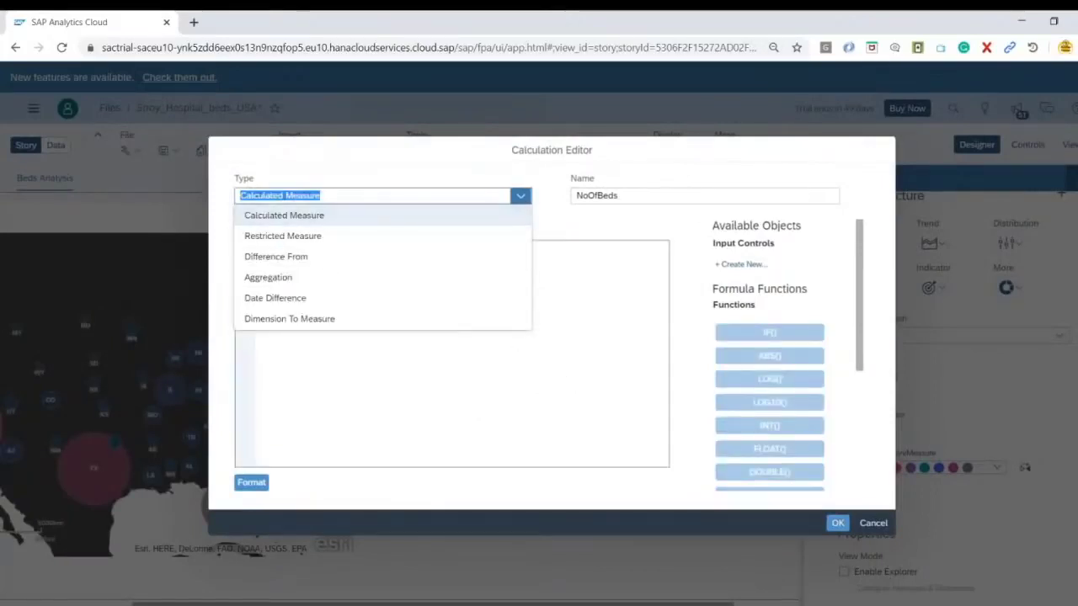
left_click(408, 414)
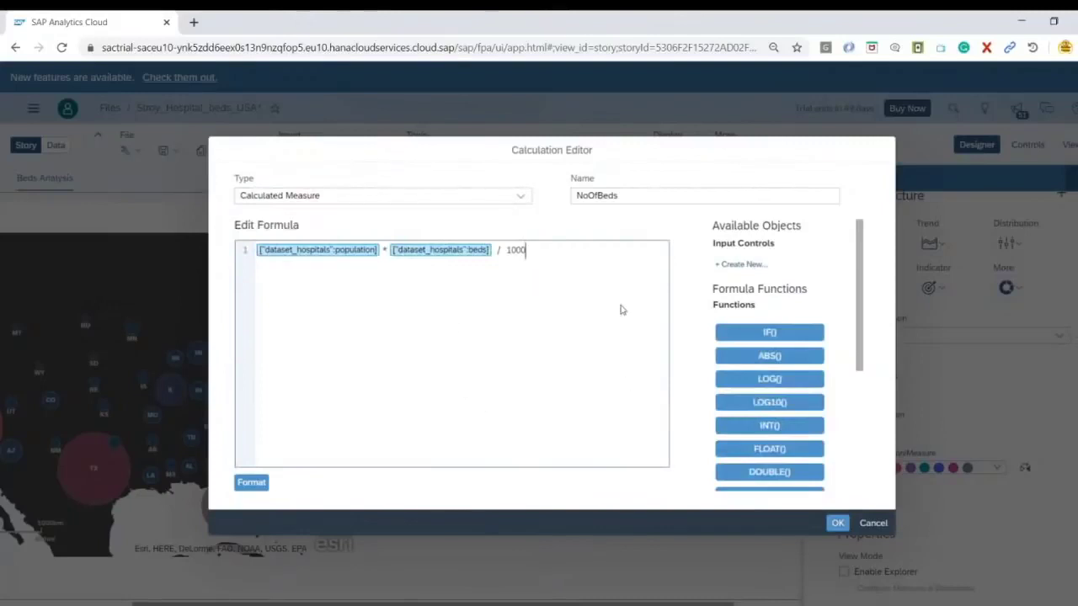
left_click(838, 524)
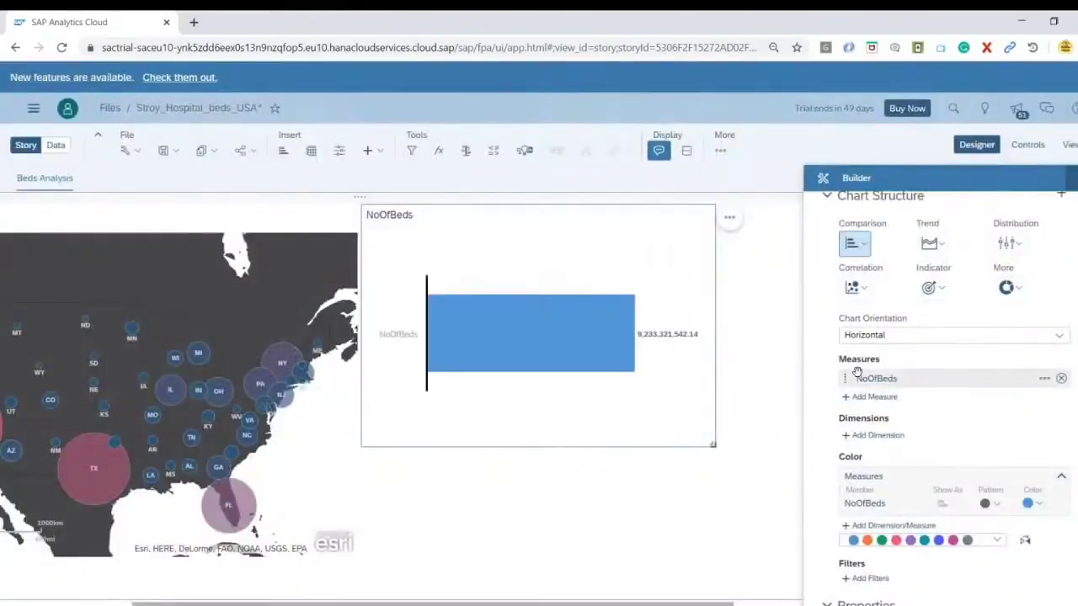
Add county as the dimension of the NoOfBeds bar chart.
mouse_move(661, 341)
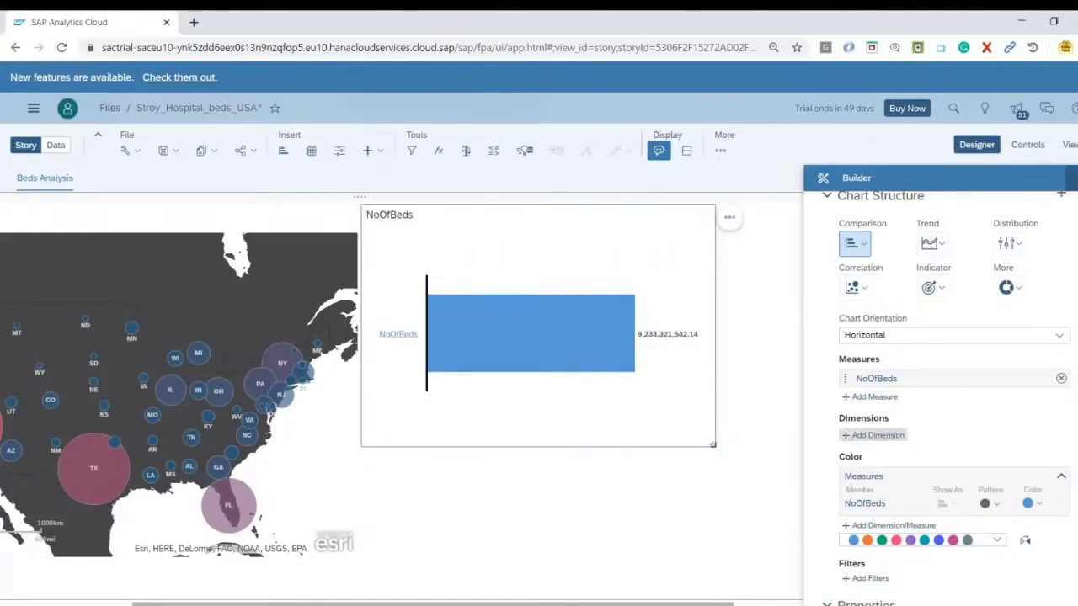
scroll(872, 384, "down", 1)
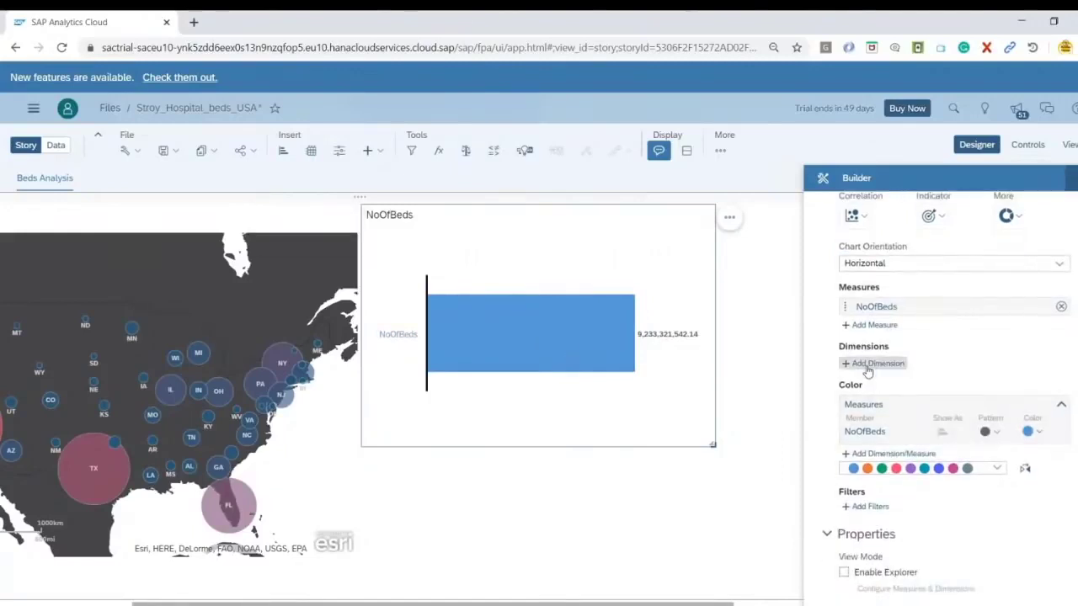
left_click(871, 363)
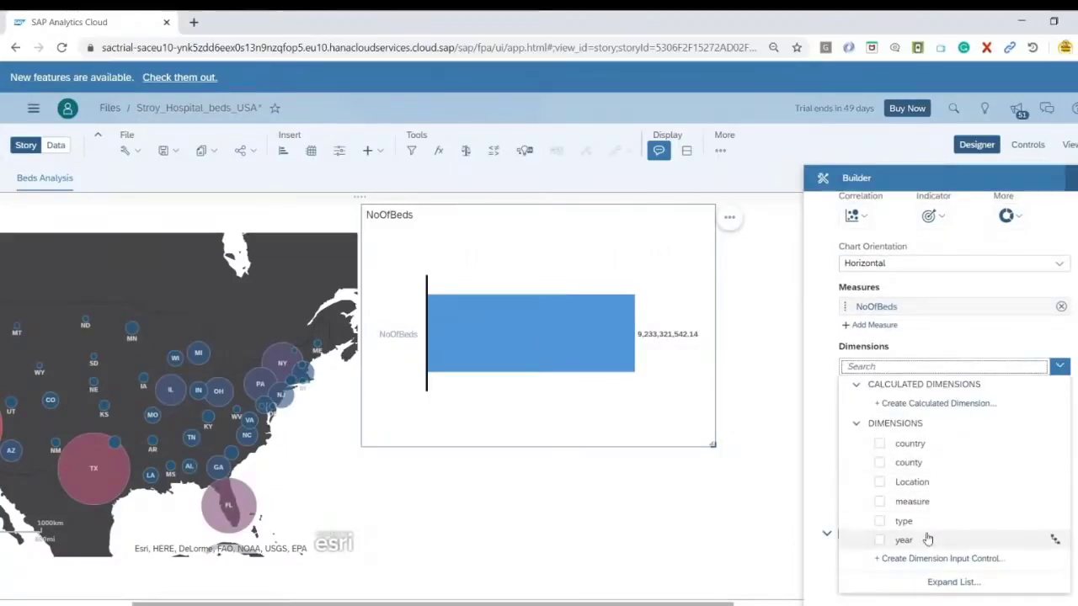
left_click(880, 462)
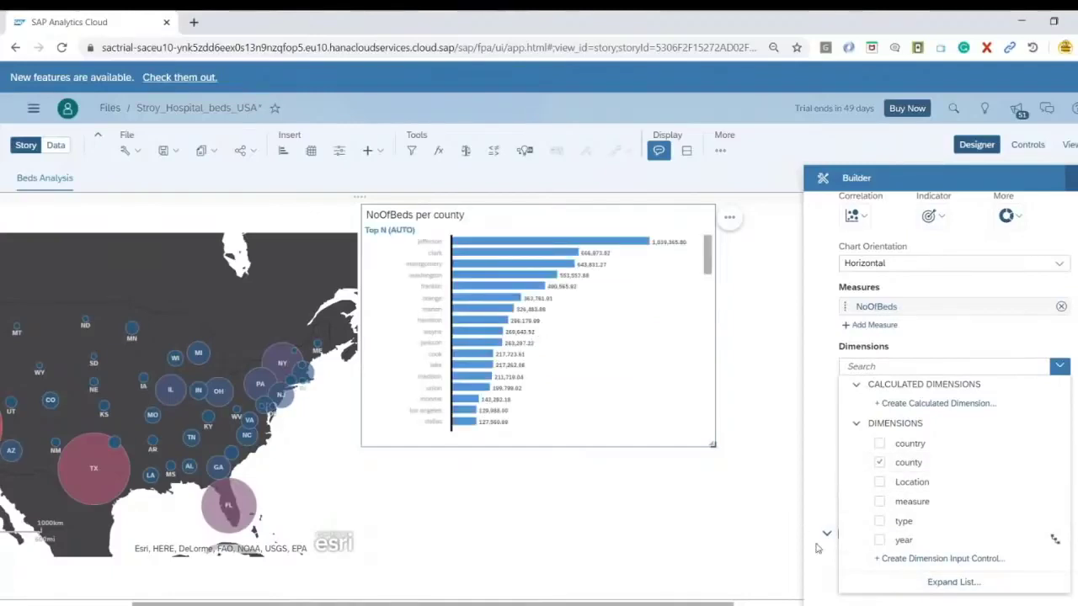
left_click(823, 518)
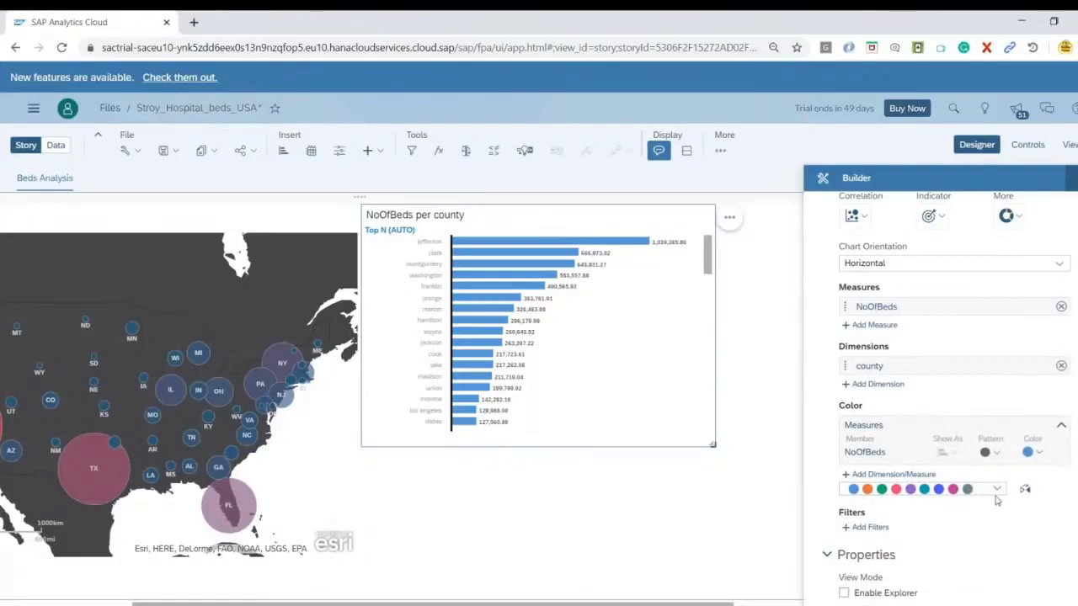
Change the color of the NoOfBeds measure in the bar chart to orange.
left_click(997, 489)
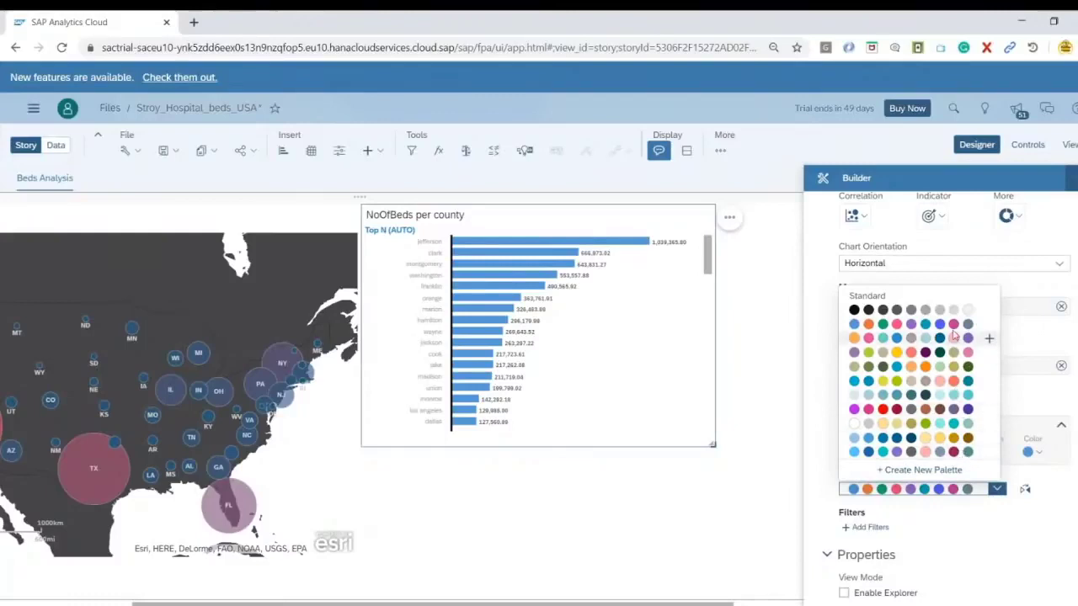
left_click(1017, 518)
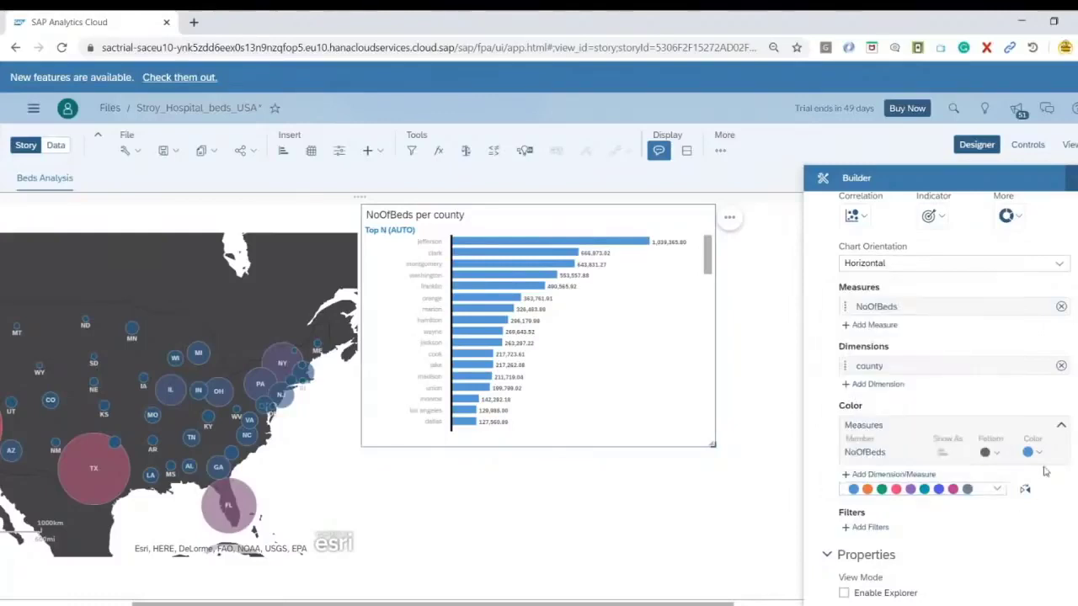
left_click(1036, 454)
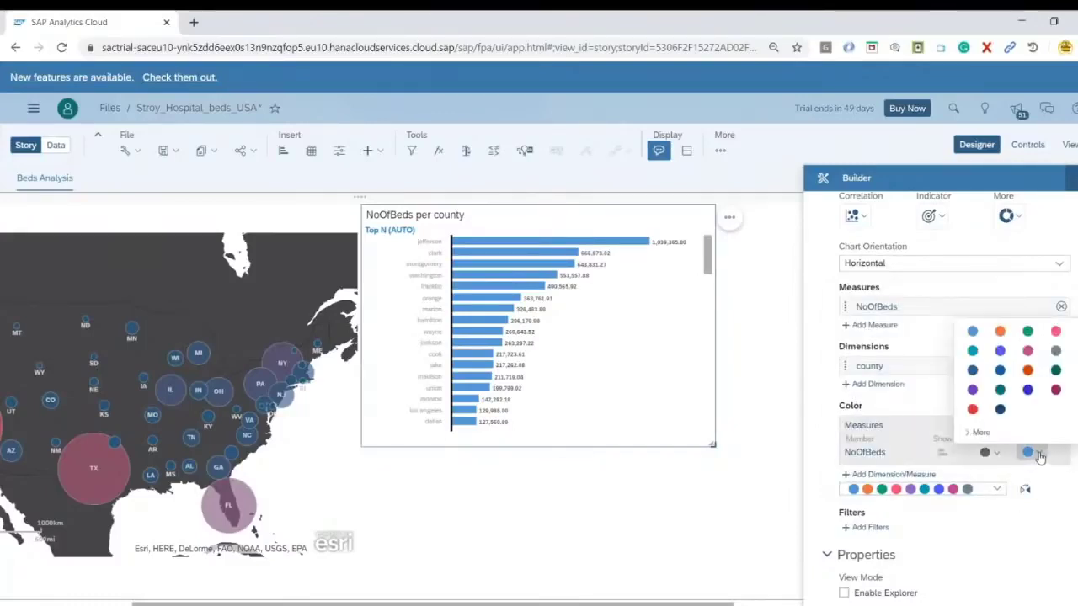
left_click(1000, 333)
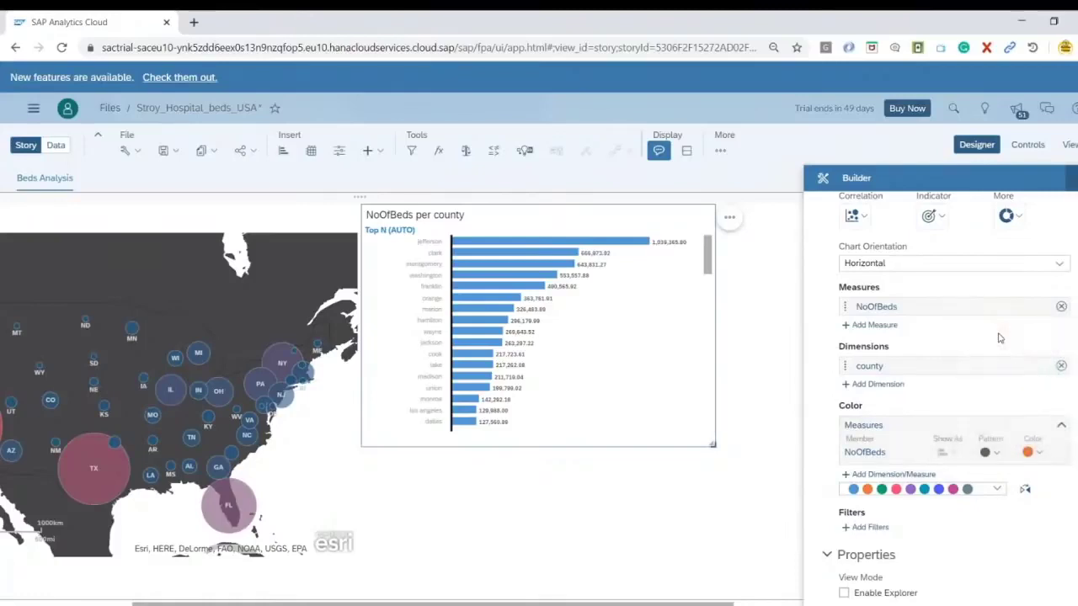
left_click(589, 543)
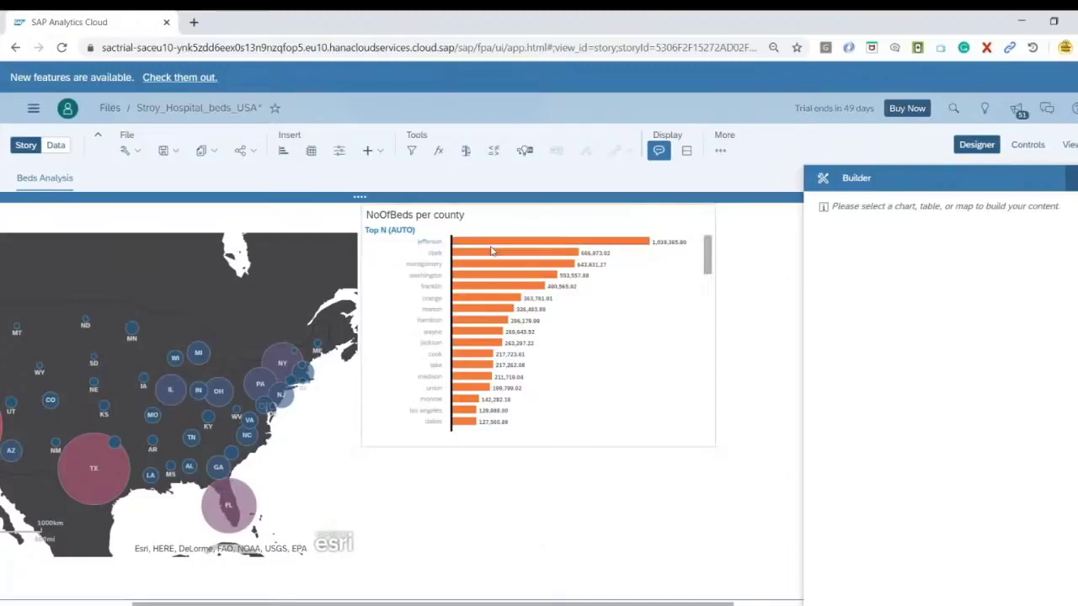
mouse_move(516, 245)
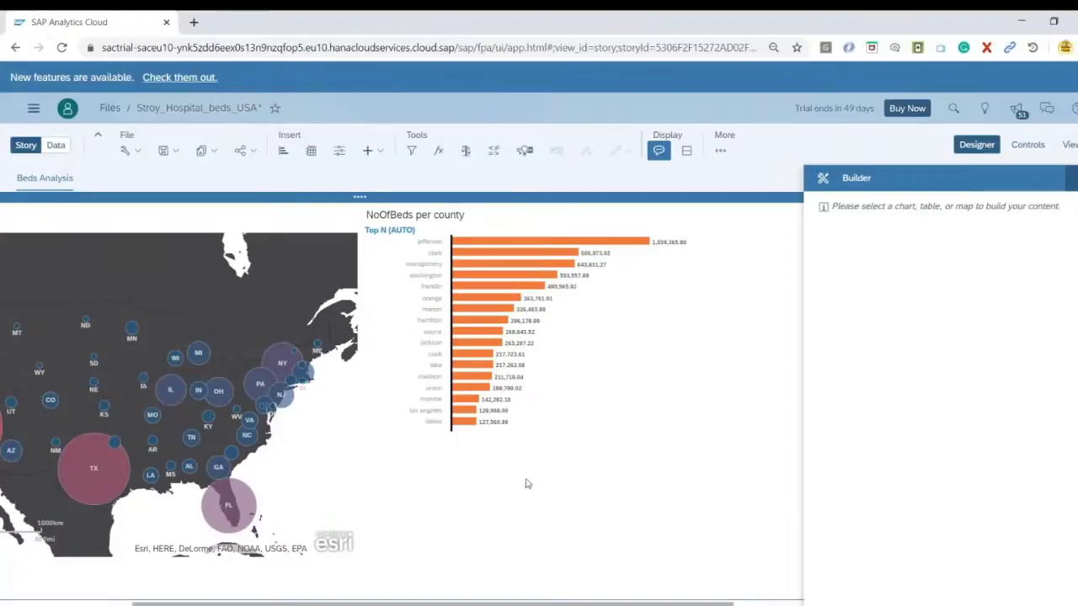
Insert a new chart below the bar chart as a Pie chart with NoOfBeds as its measure.
left_click(281, 152)
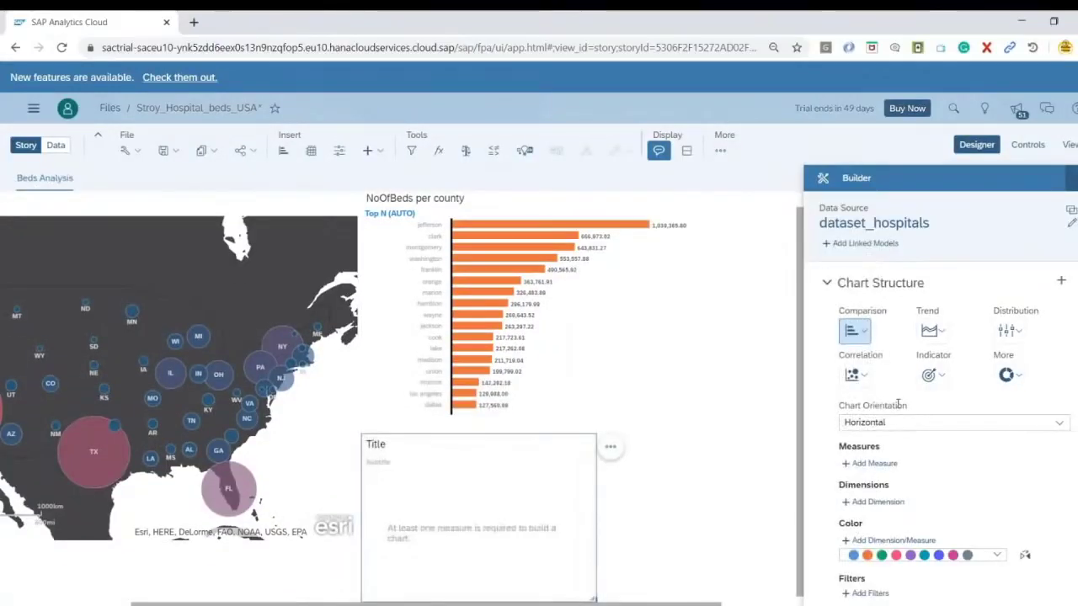
left_click(1012, 376)
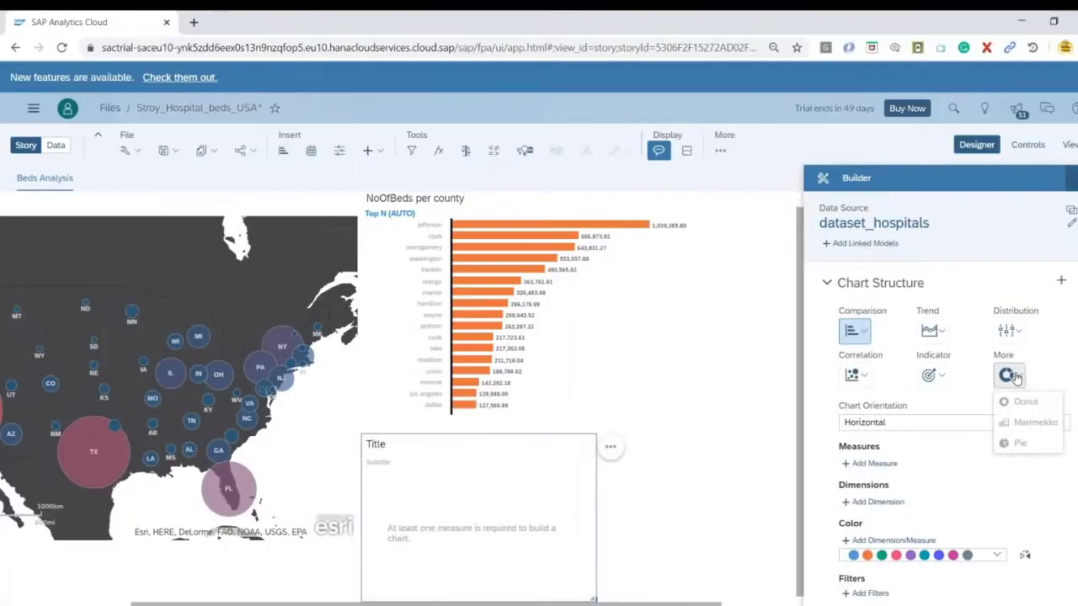
left_click(1021, 445)
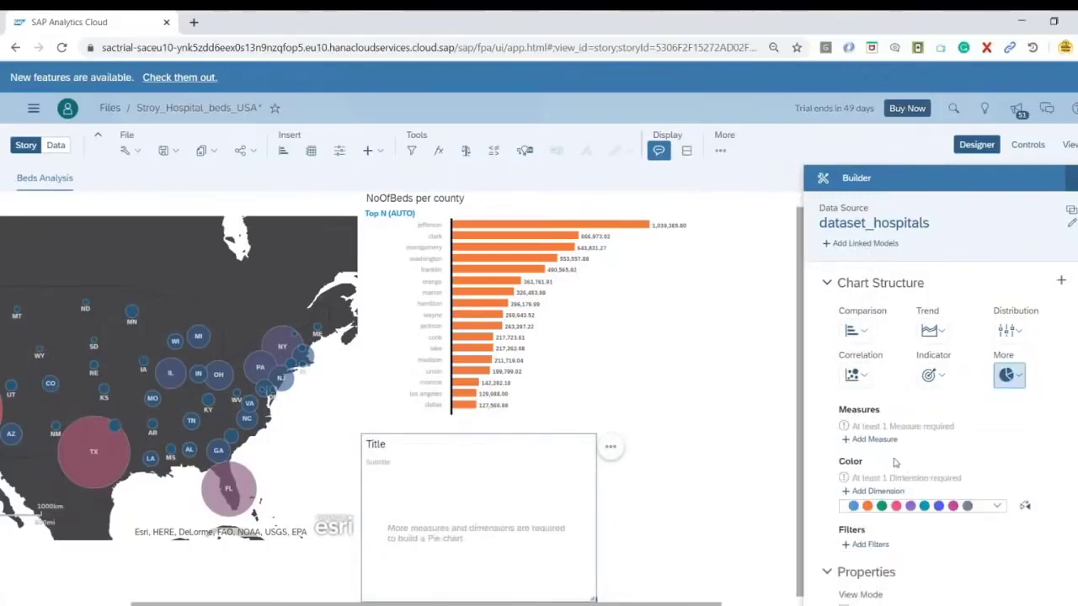
left_click(886, 444)
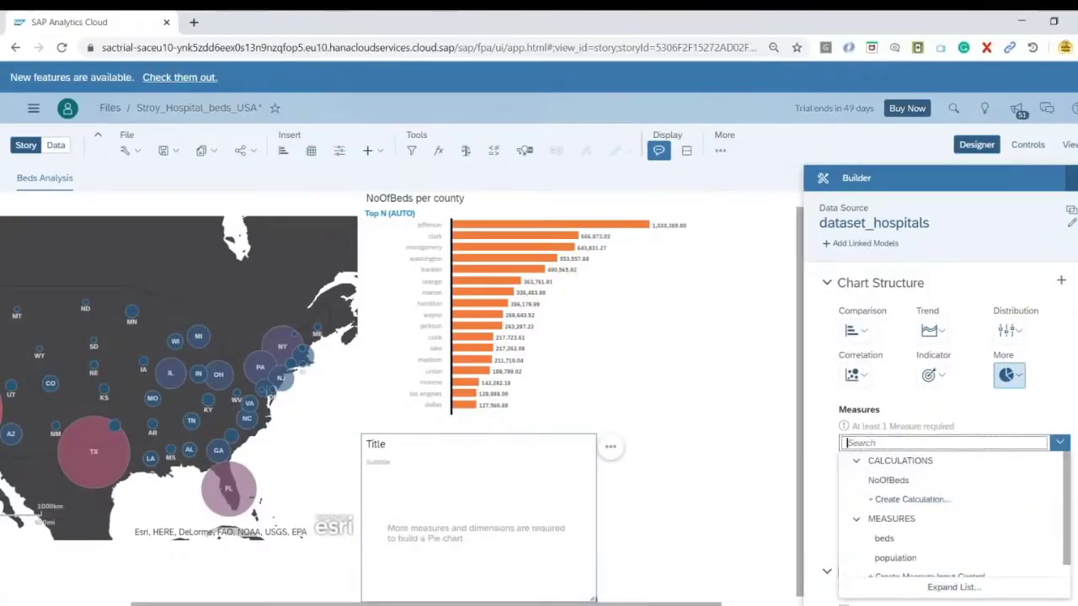
scroll(957, 523, "down", 1)
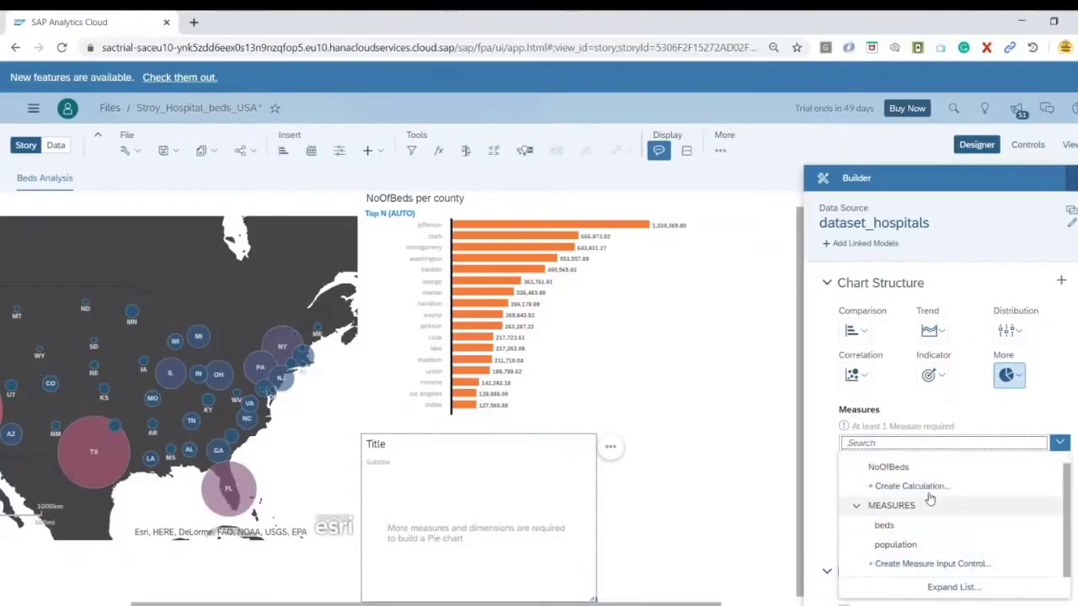
left_click(899, 468)
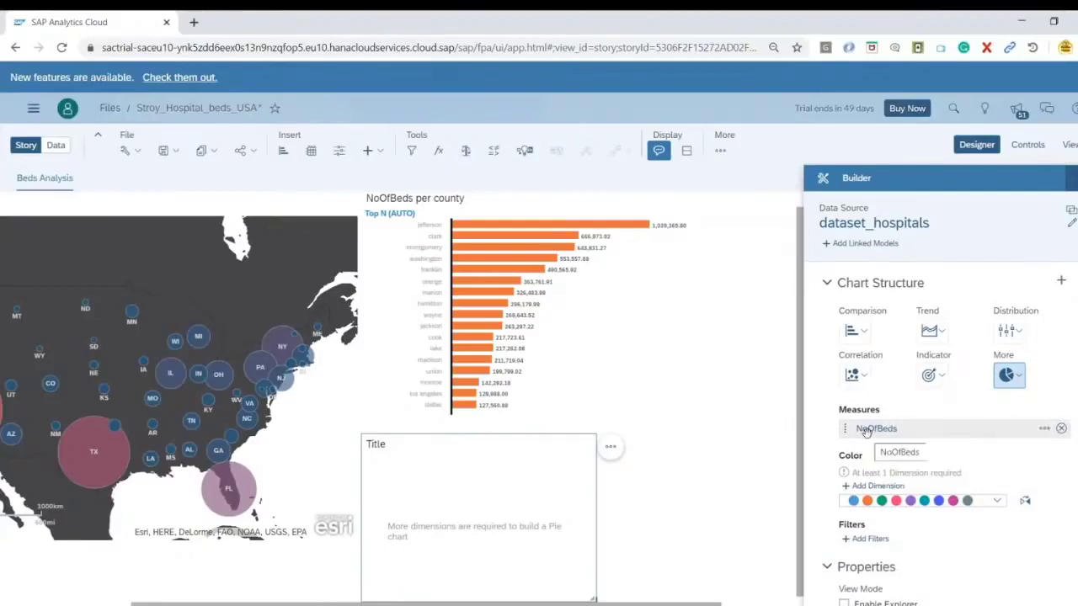
Add type as the color dimension of the NoOfBeds pie chart.
scroll(1002, 476, "down", 1)
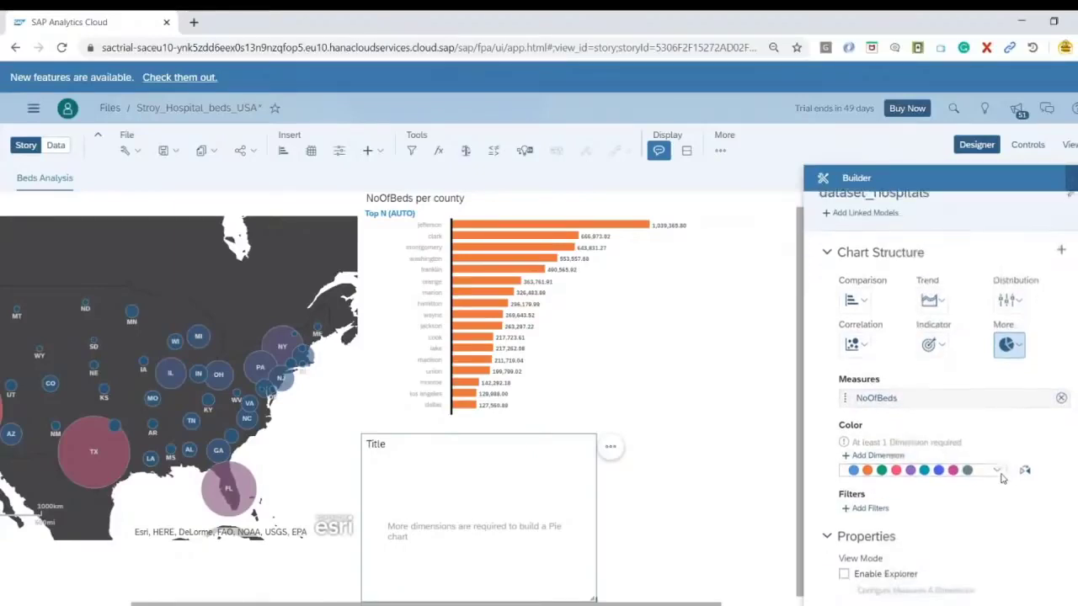
left_click(884, 453)
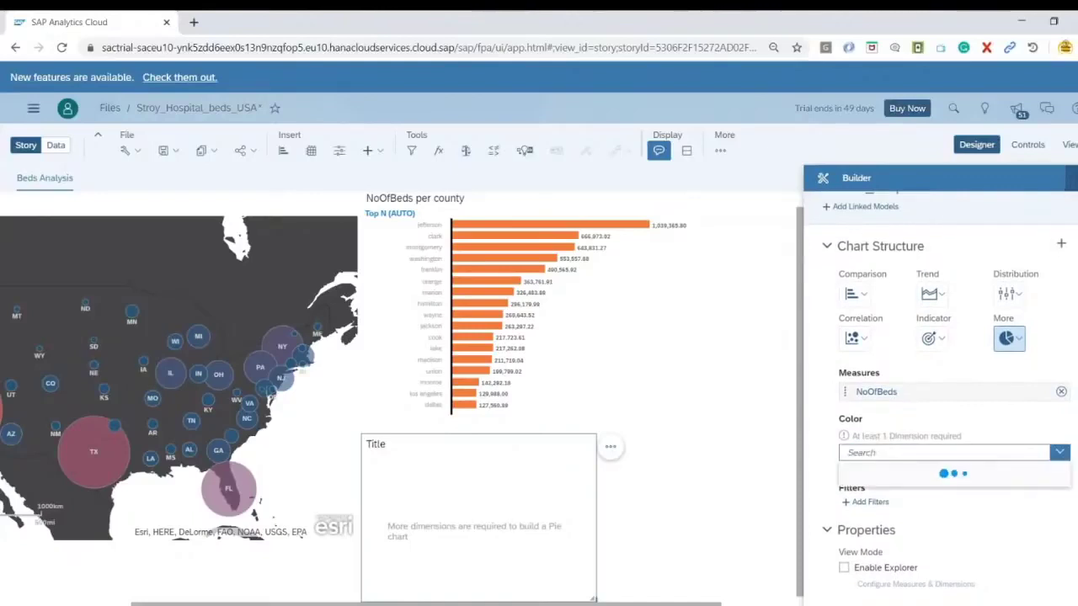
scroll(951, 548, "down", 2)
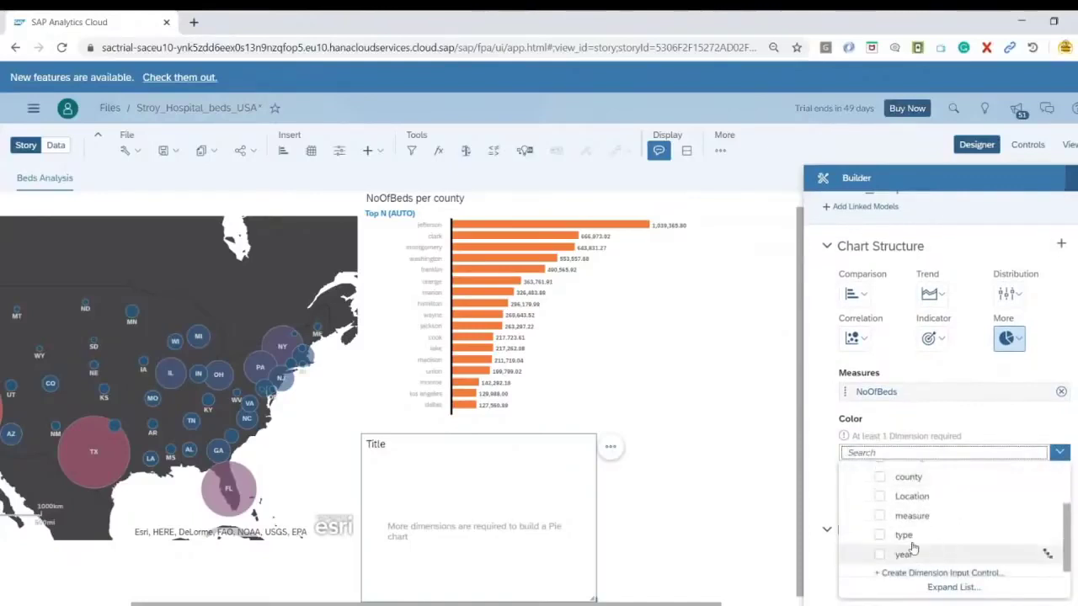
left_click(880, 537)
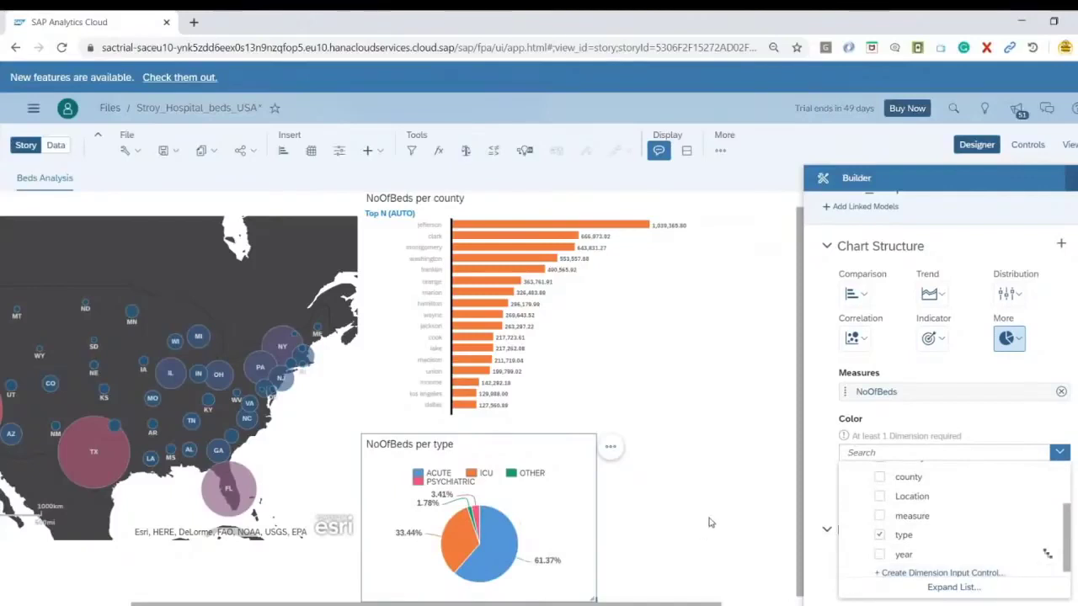
left_click(593, 601)
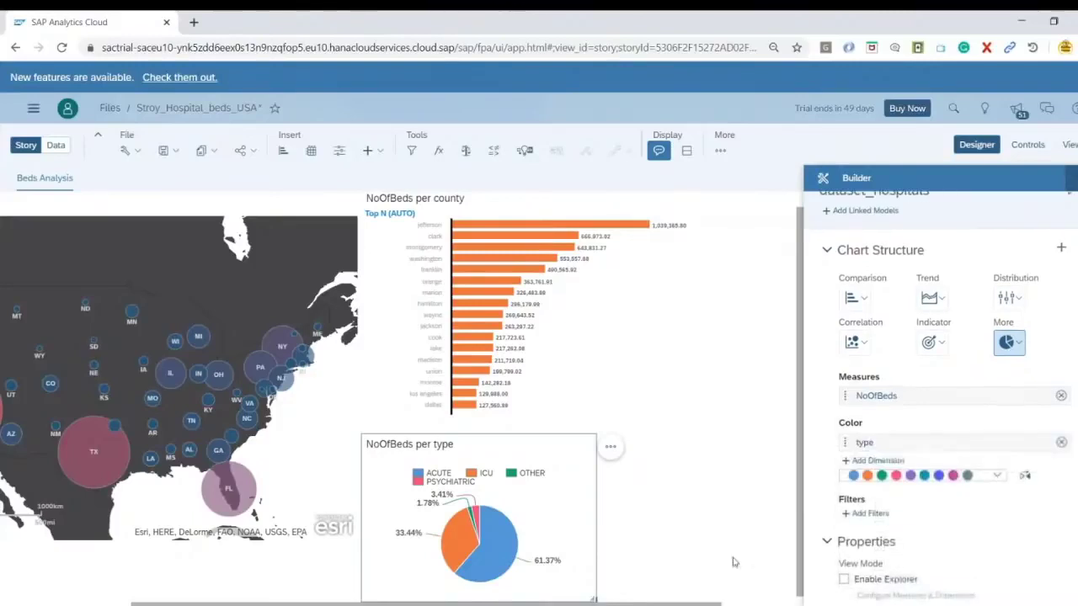
Enlarge the NoOfBeds per type pie chart to about the width of the bar chart above it.
scroll(800, 592, "down", 1)
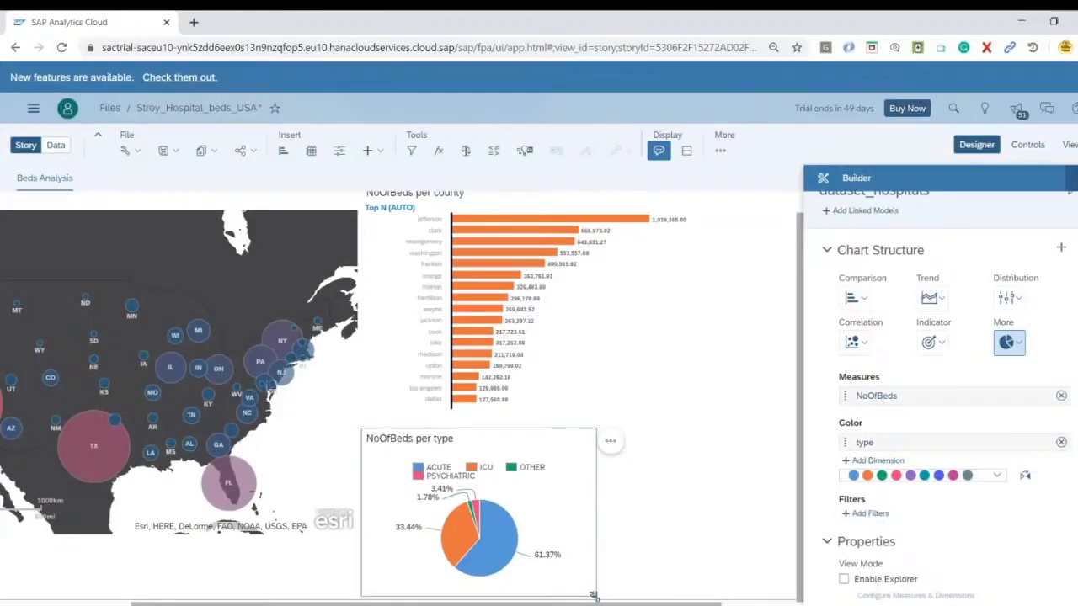
left_click_drag(593, 595, 715, 604)
left_click(741, 528)
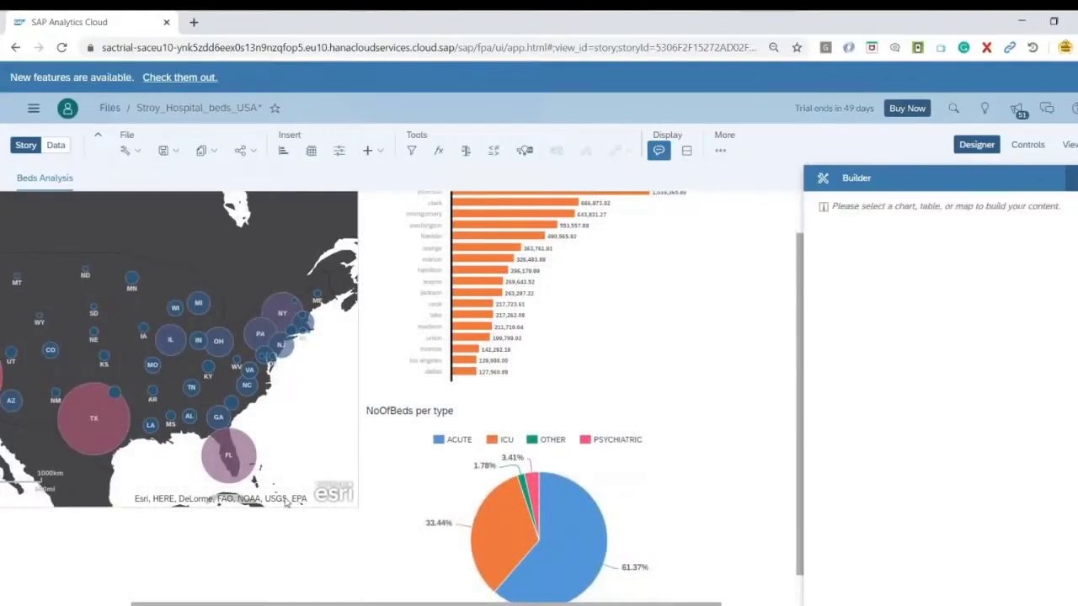
Extend the population map downward until its lower edge lines up with that of the pie chart.
left_click(169, 503)
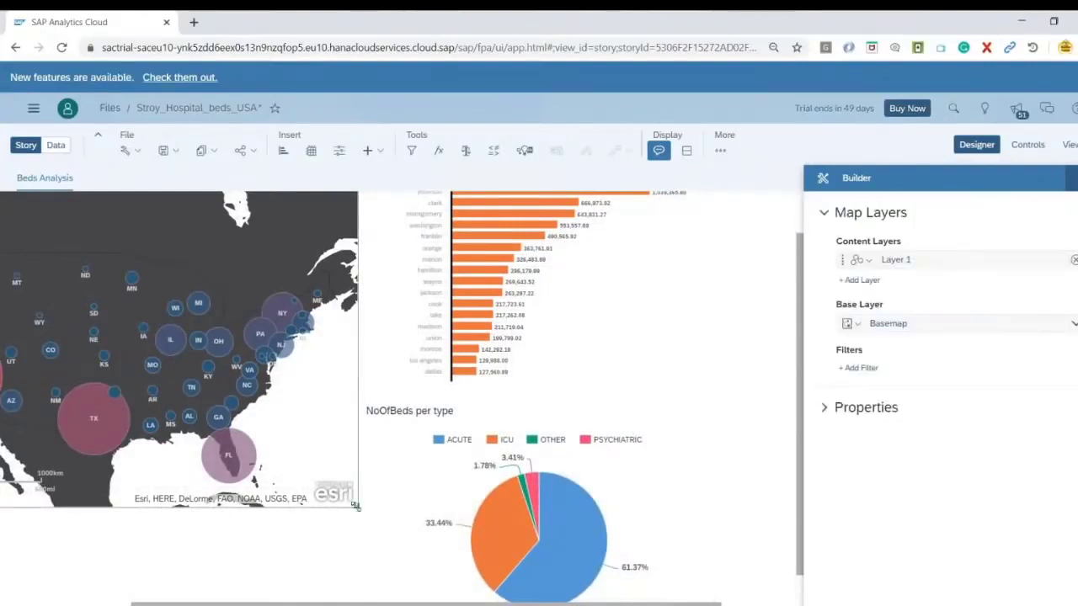
left_click_drag(358, 508, 357, 603)
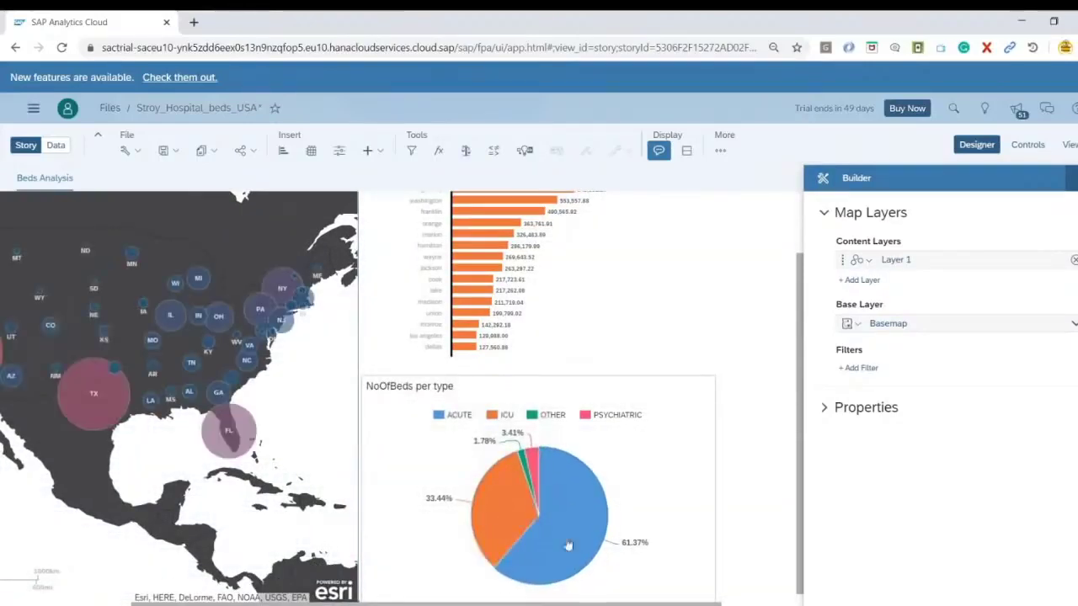
mouse_move(592, 534)
scroll(571, 465, "up", 1)
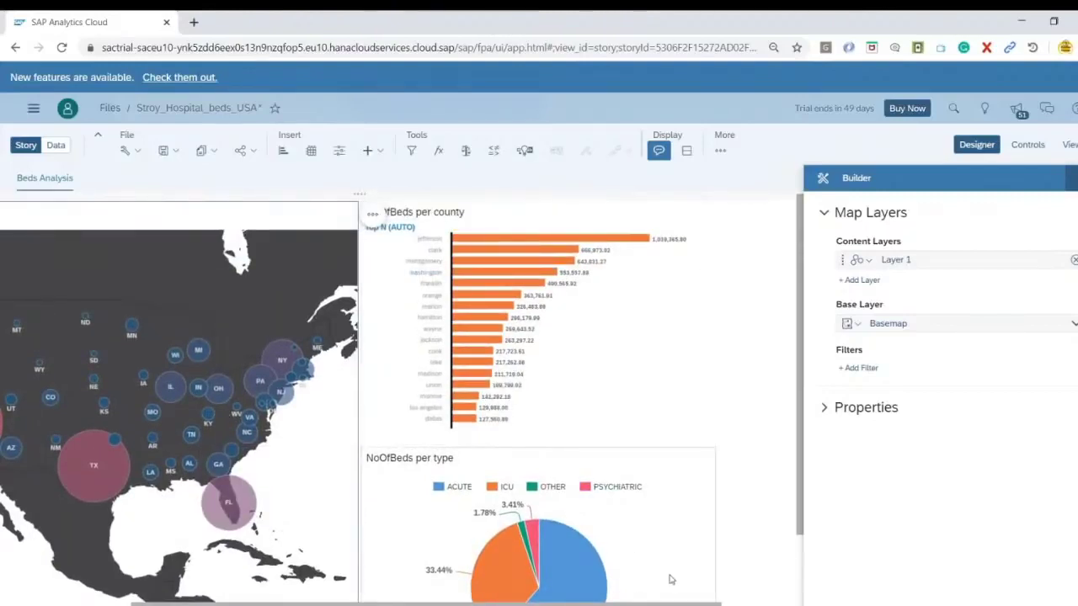
scroll(694, 448, "down", 1)
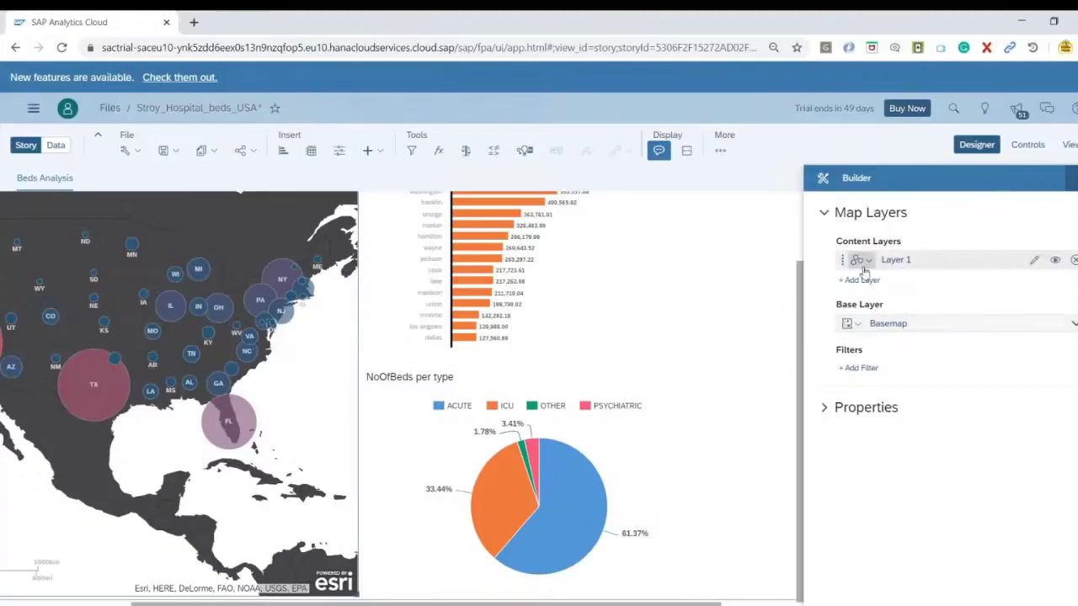
Add a trellis to the NoOfBeds per type pie chart with year as its dimension.
left_click(678, 440)
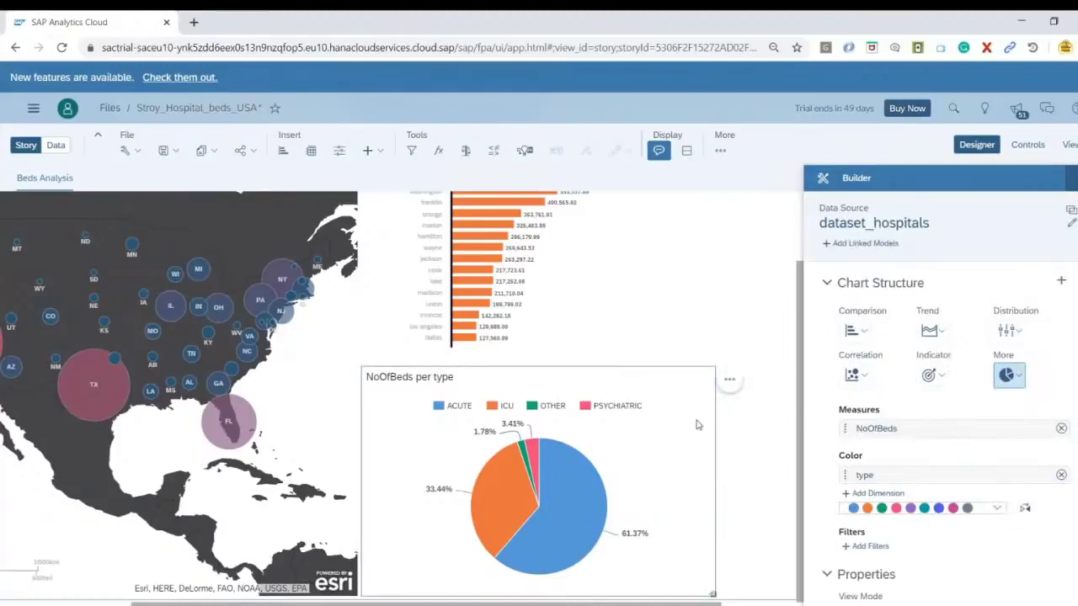
left_click(1060, 281)
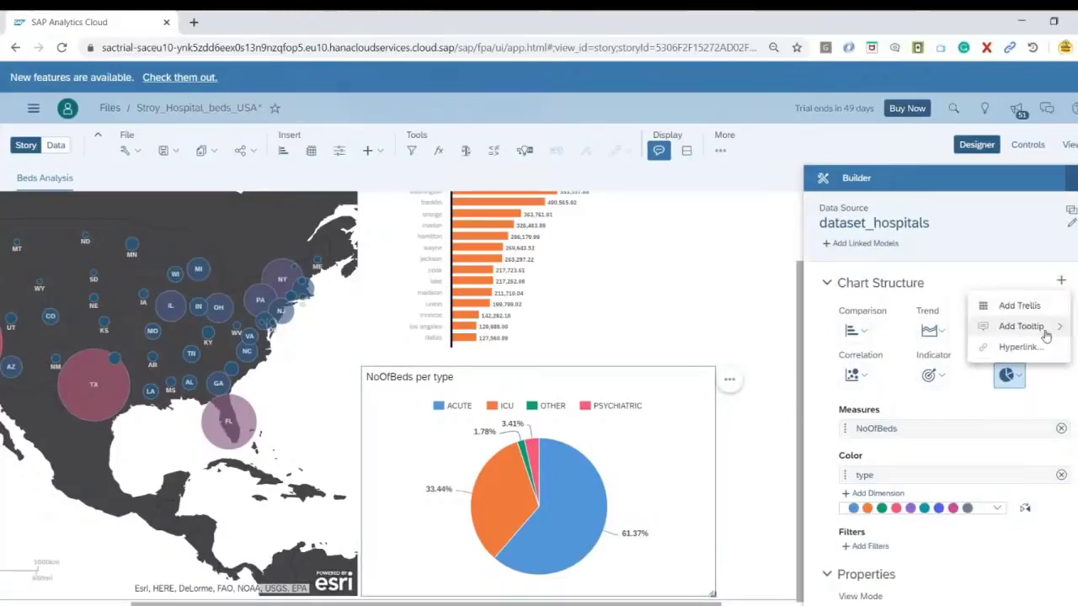
left_click(1023, 310)
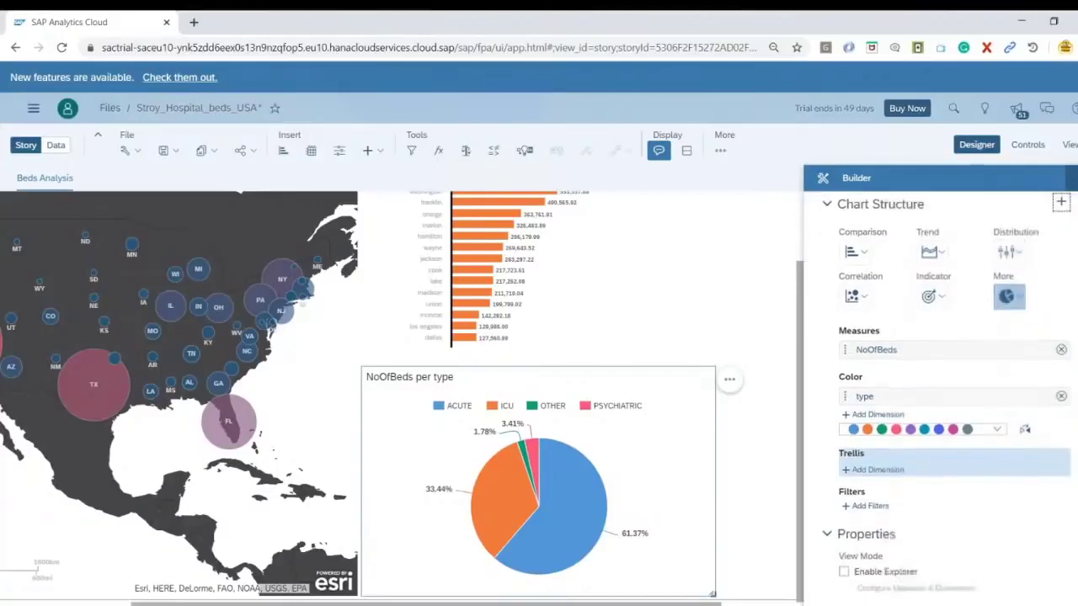
left_click(866, 474)
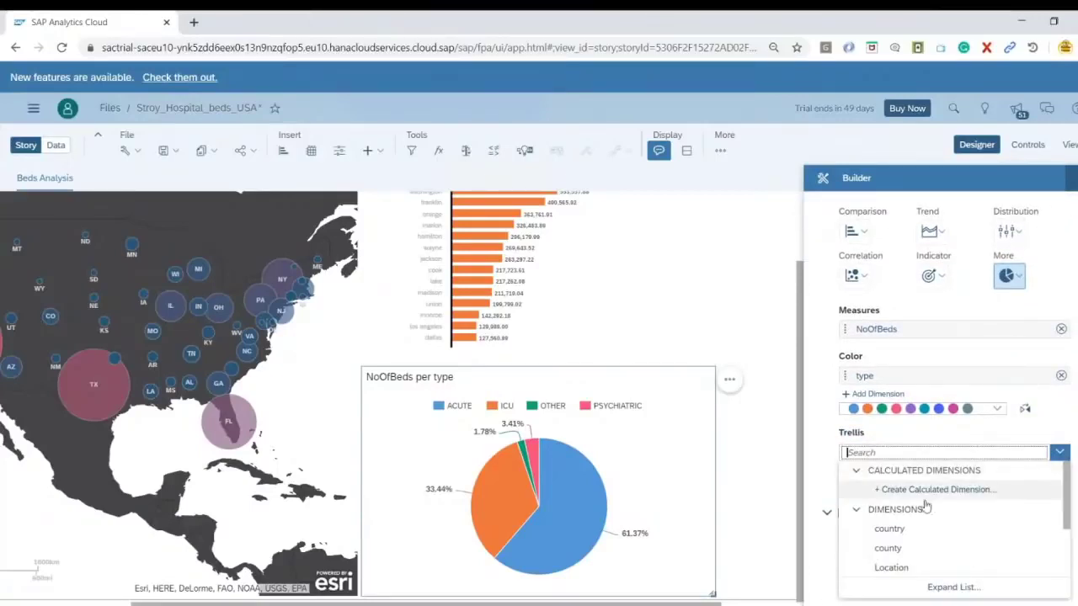
scroll(938, 537, "down", 2)
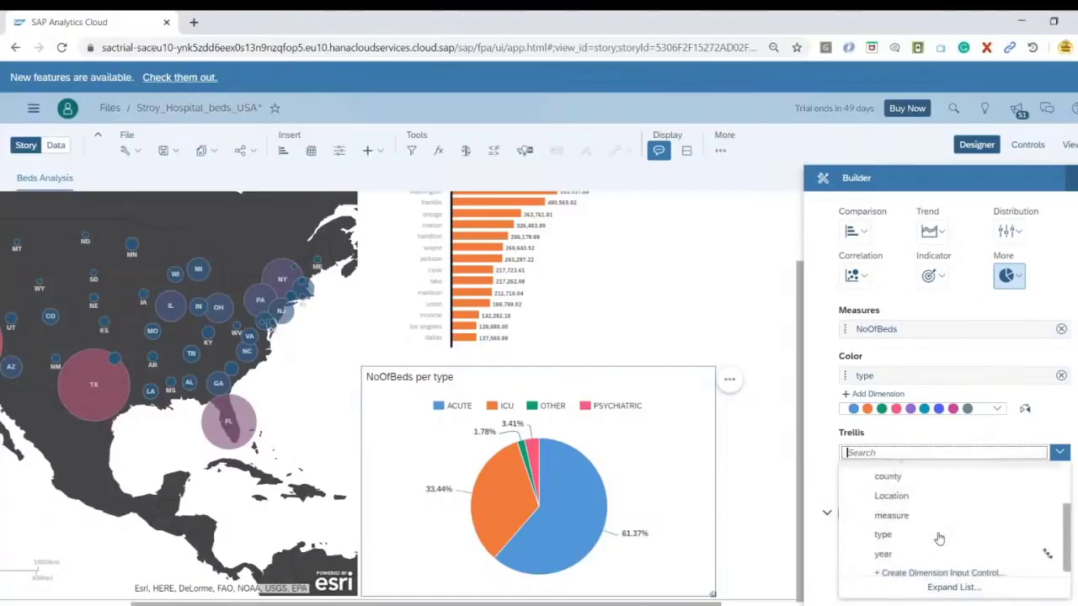
left_click(1038, 555)
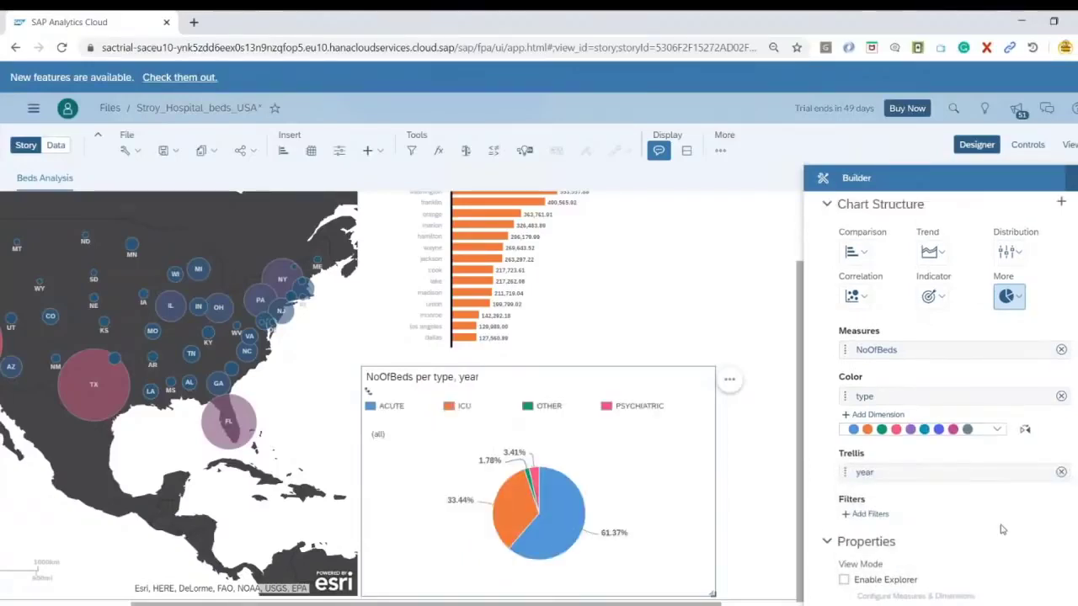
Set the hierarchy level of the trellis dimension year so that each individual year gets its own pie.
mouse_move(1011, 474)
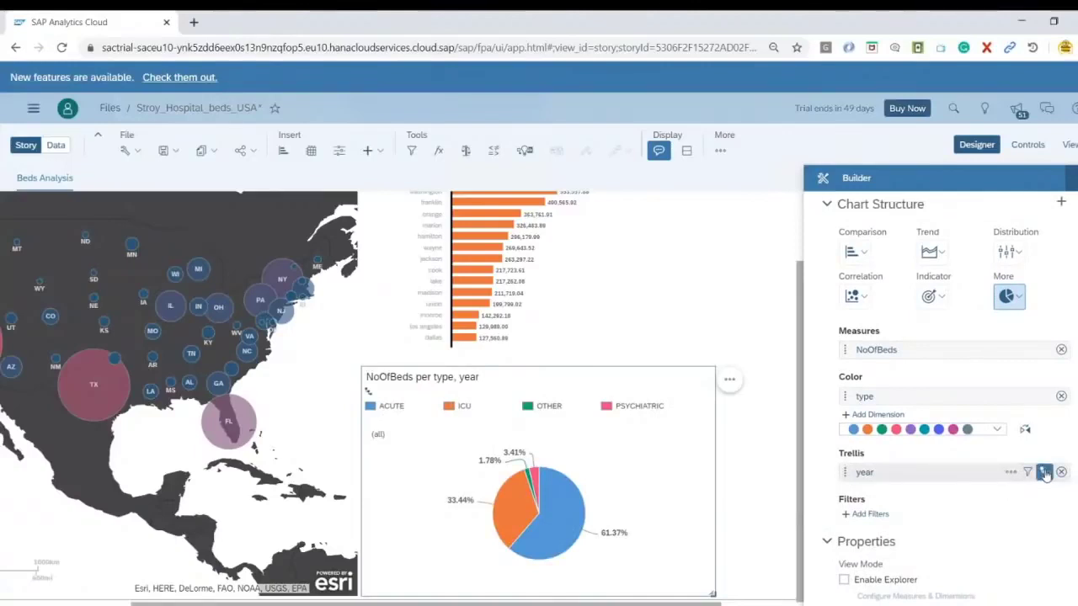
left_click(1044, 473)
left_click(987, 419)
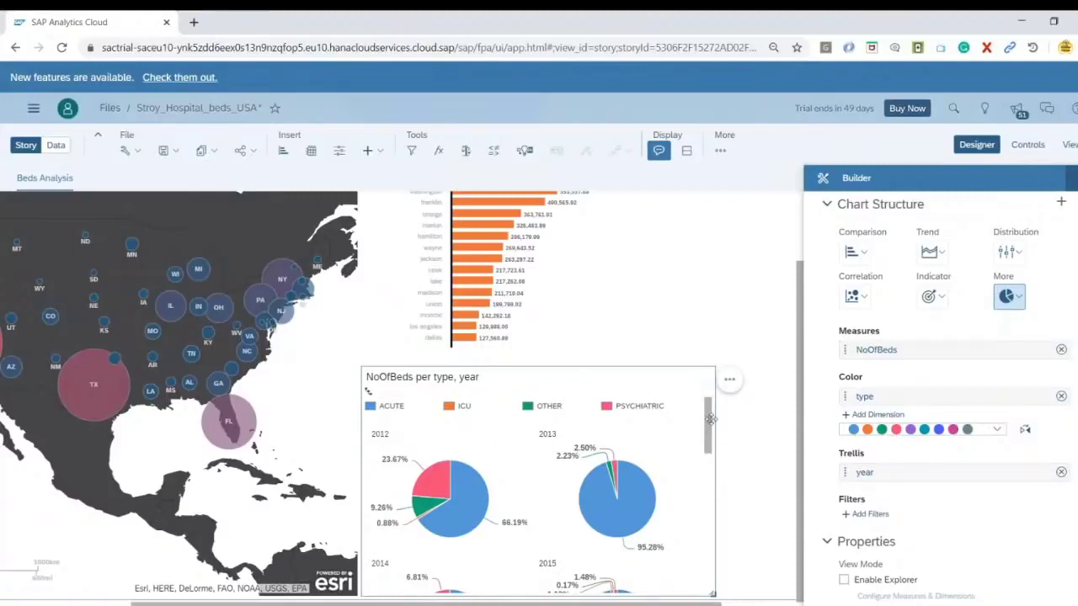
mouse_move(709, 417)
left_mouse_down()
mouse_move(698, 565)
mouse_move(702, 402)
mouse_move(721, 570)
mouse_move(718, 407)
left_mouse_up()
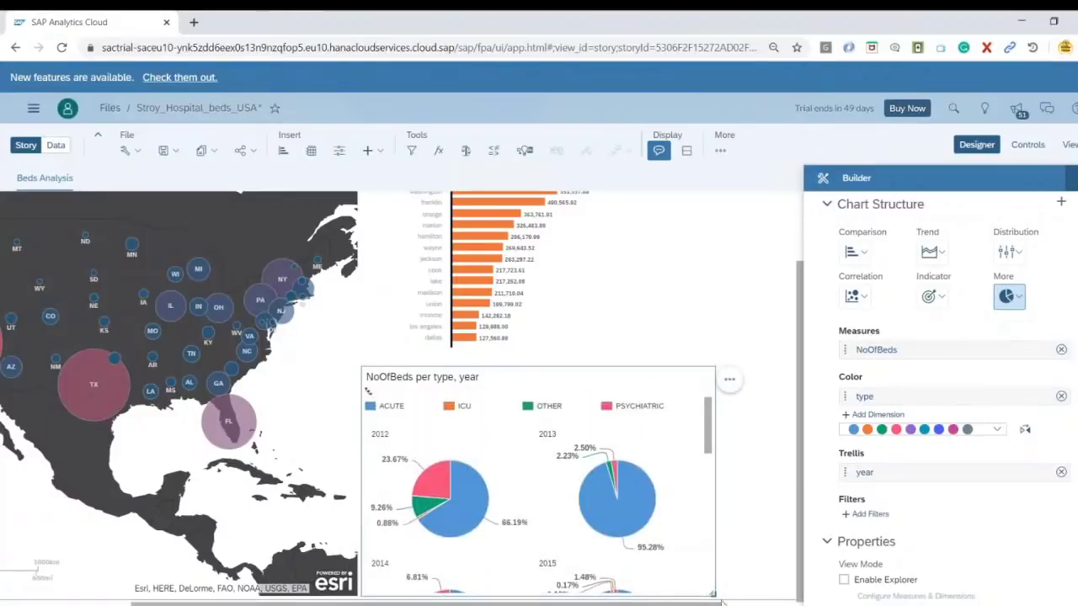
Widen the trellised pie chart to fit three pies per row and stretch the NoOfBeds per county bar chart to match.
left_click_drag(714, 595, 779, 601)
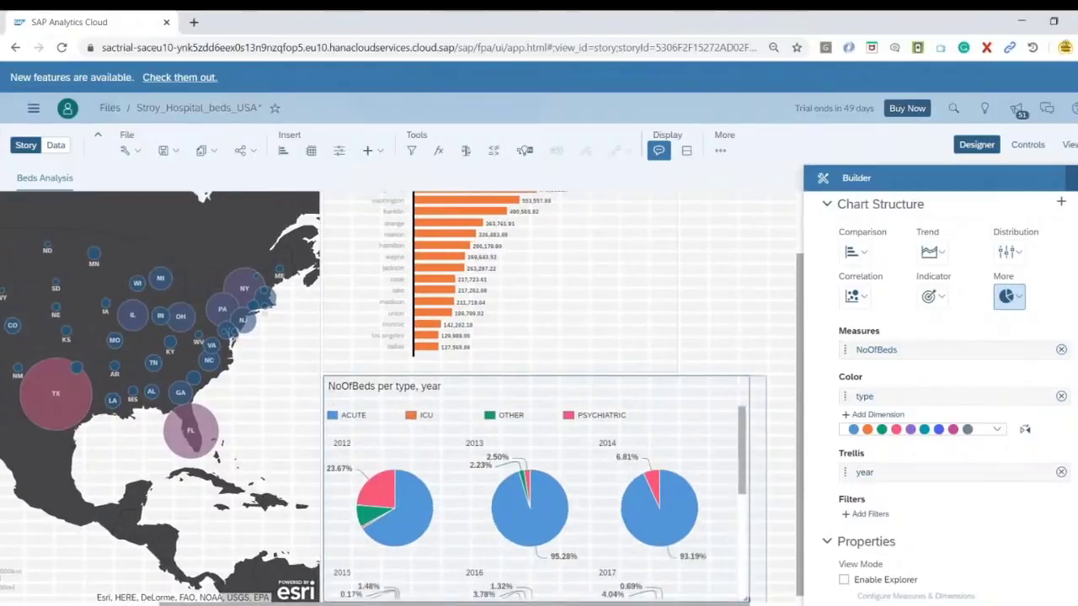
left_click(610, 310)
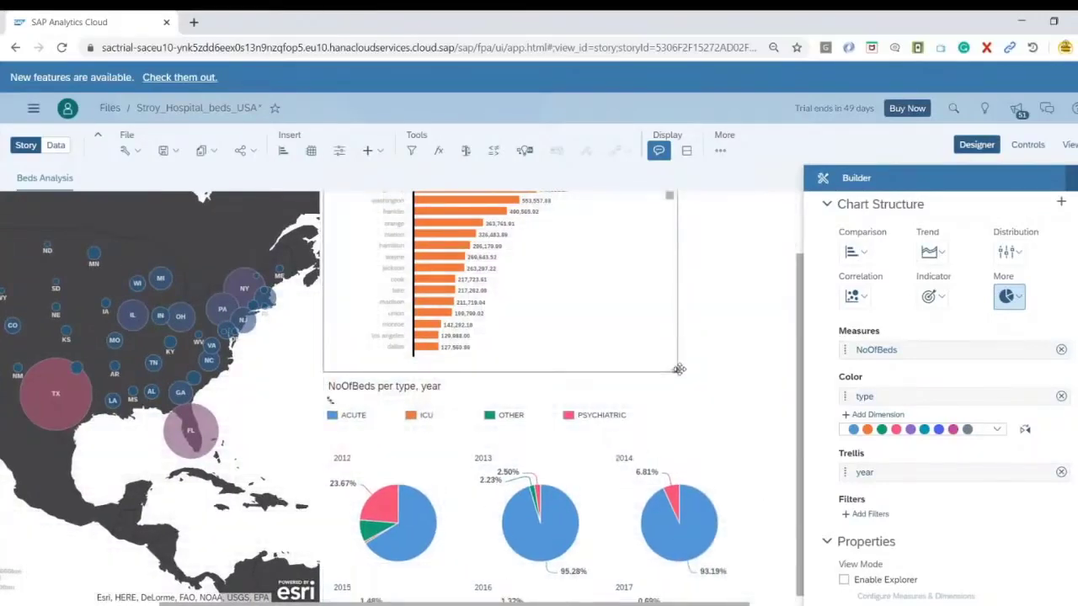
left_click_drag(675, 369, 765, 371)
left_click(782, 413)
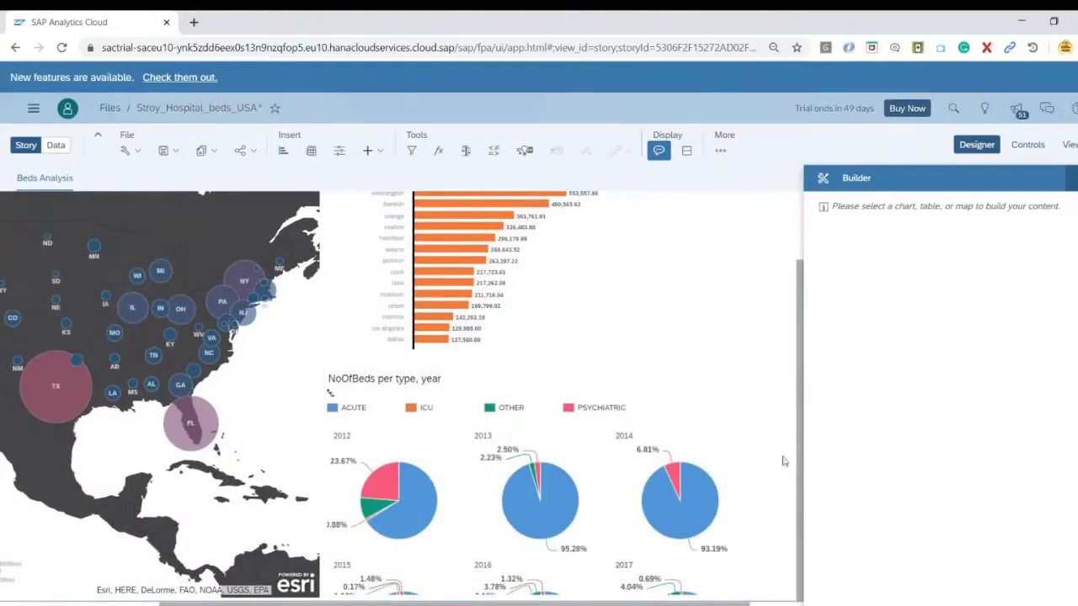
scroll(777, 376, "up", 2)
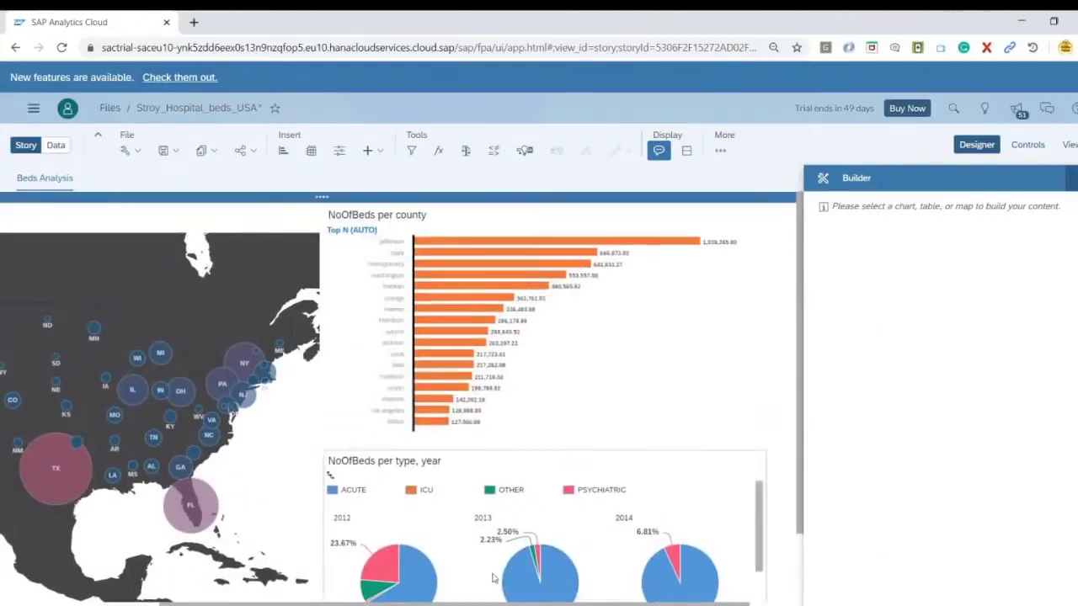
Apply linked analysis on the Location (population) map to only the NoOfBeds per county widget, with Filter on data point selection enabled.
left_click(426, 602)
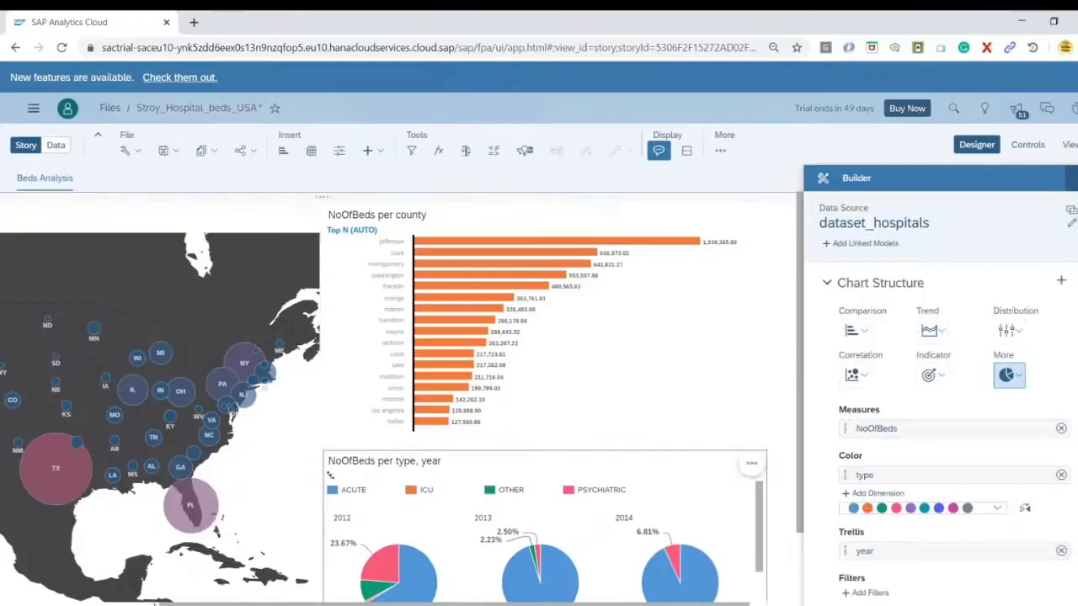
left_click_drag(215, 604, 15, 599)
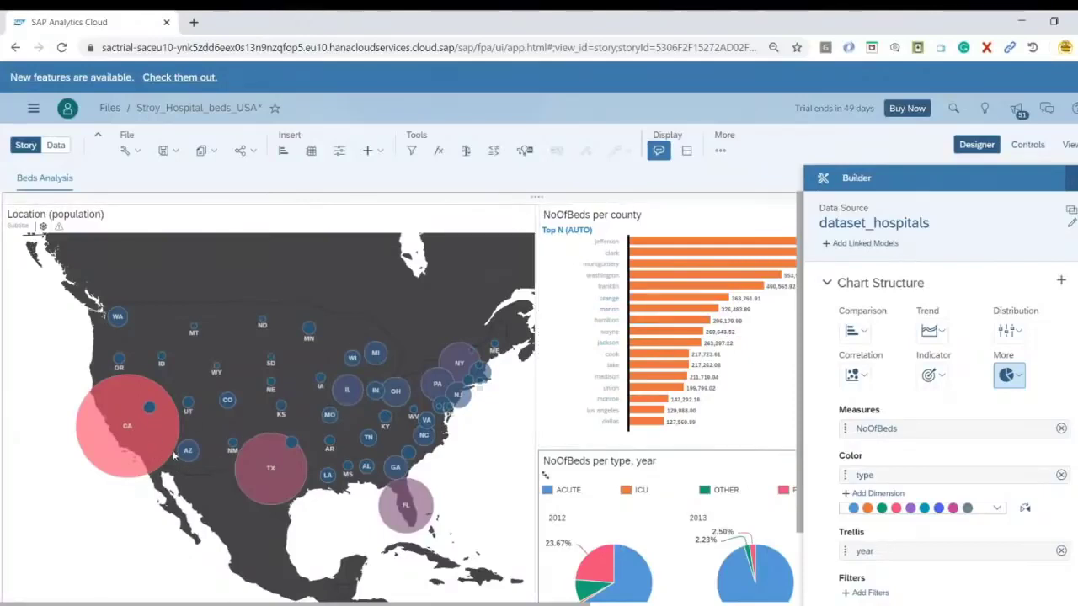
left_click(520, 214)
left_click(550, 218)
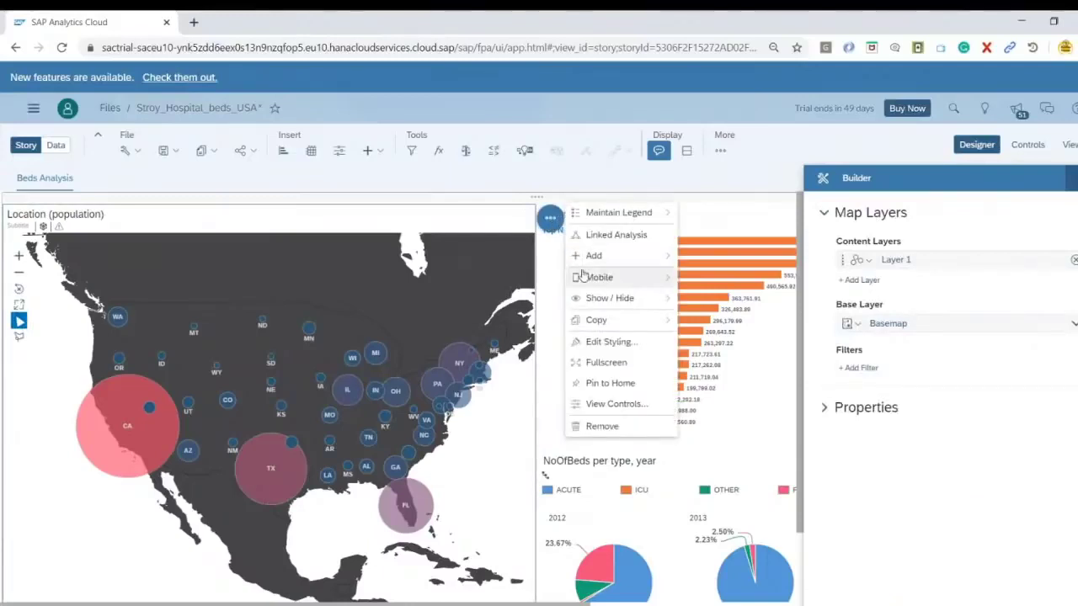
left_click(616, 235)
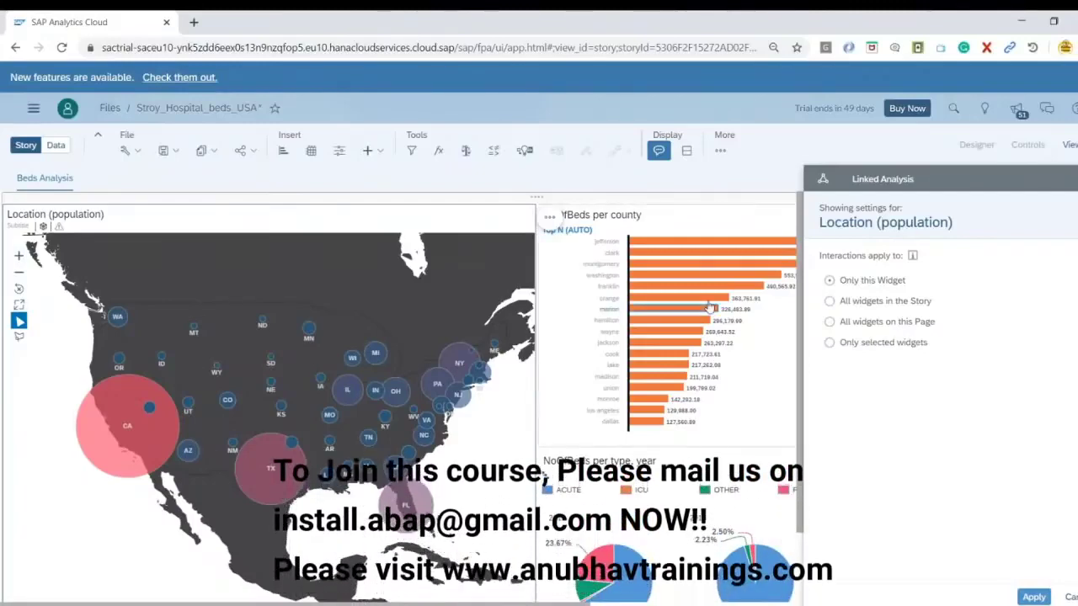
left_click(830, 345)
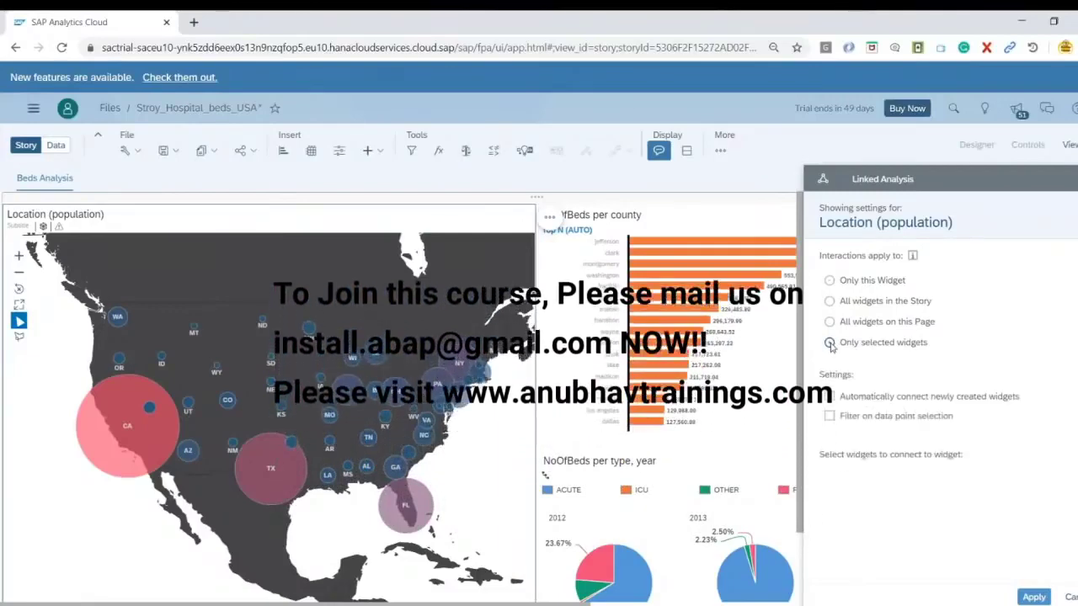
left_click(829, 497)
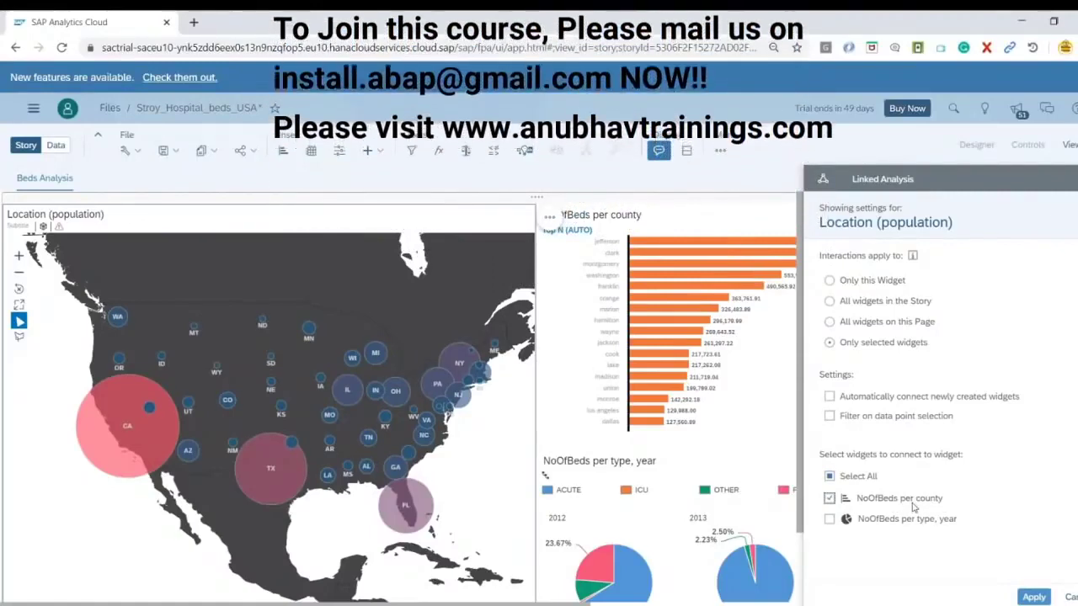
left_click(858, 421)
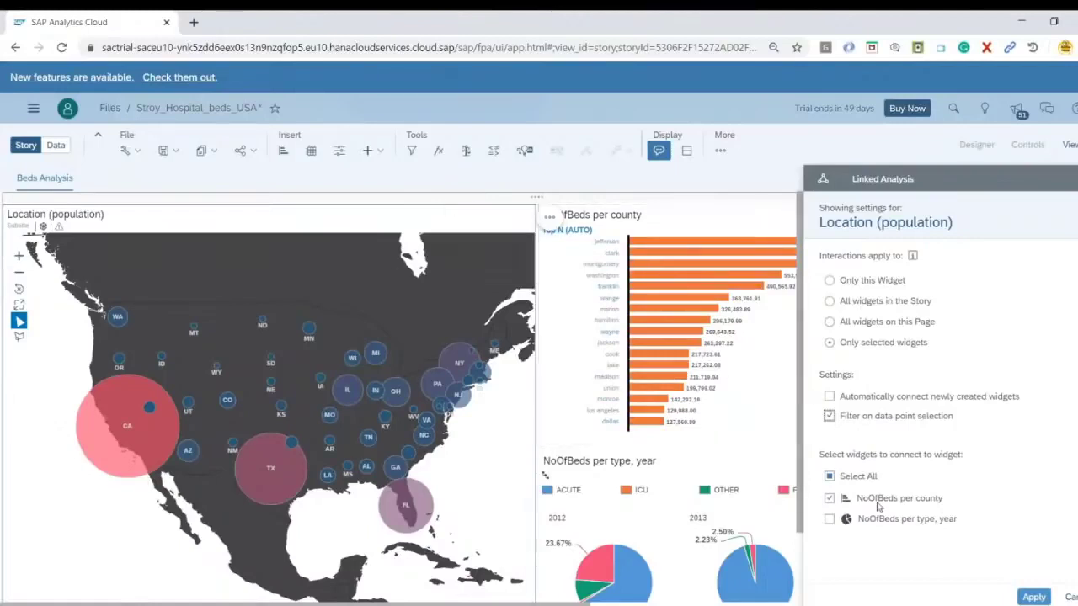
left_click(1034, 597)
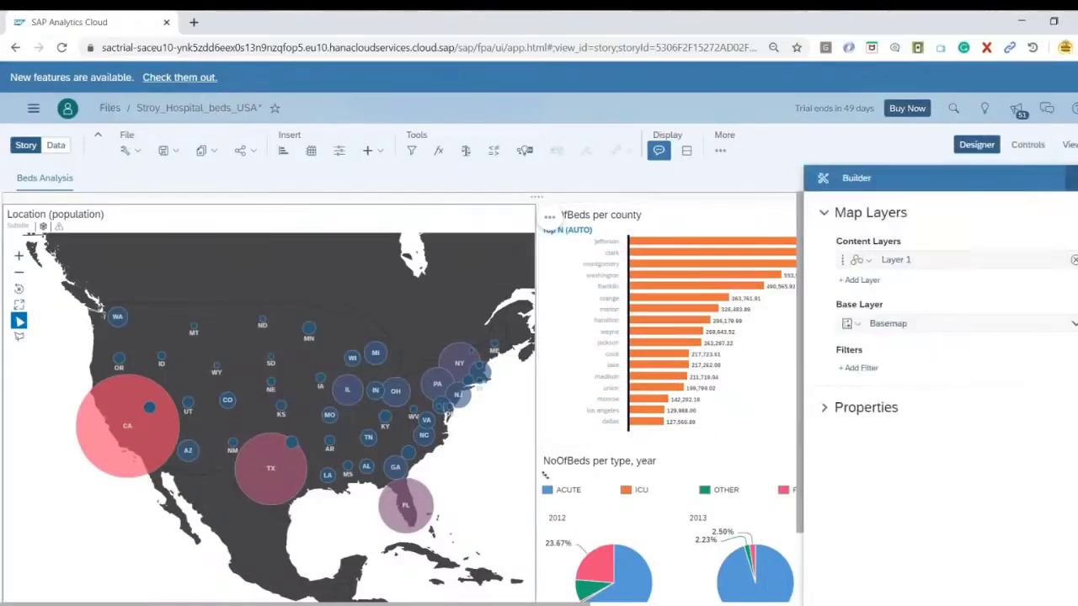
Apply linked analysis on the NoOfBeds per county chart to only the NoOfBeds per type, year widget.
left_click(569, 288)
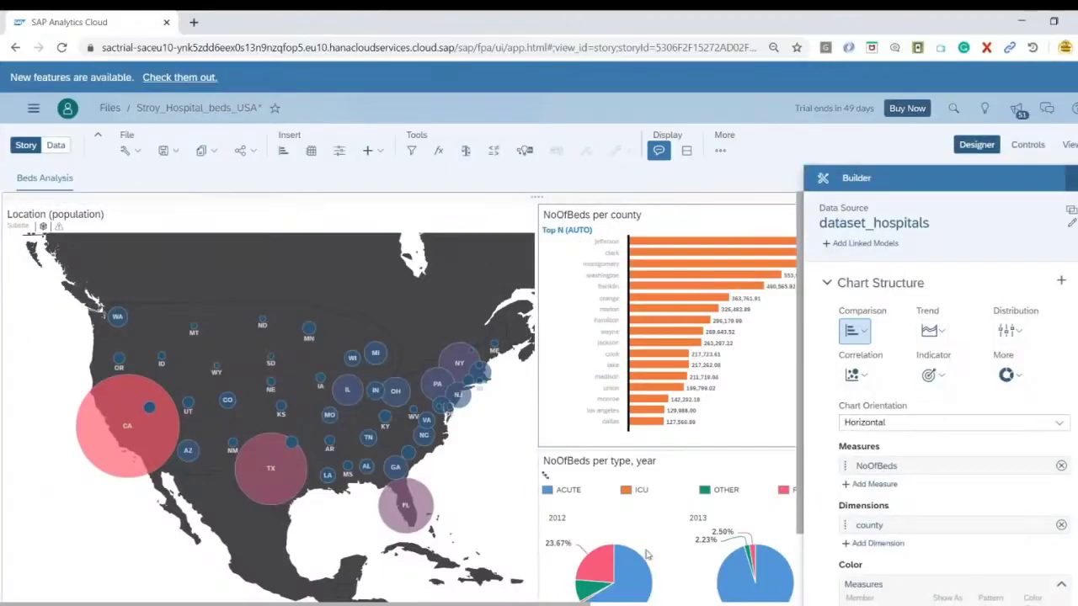
scroll(539, 594, "right", 5)
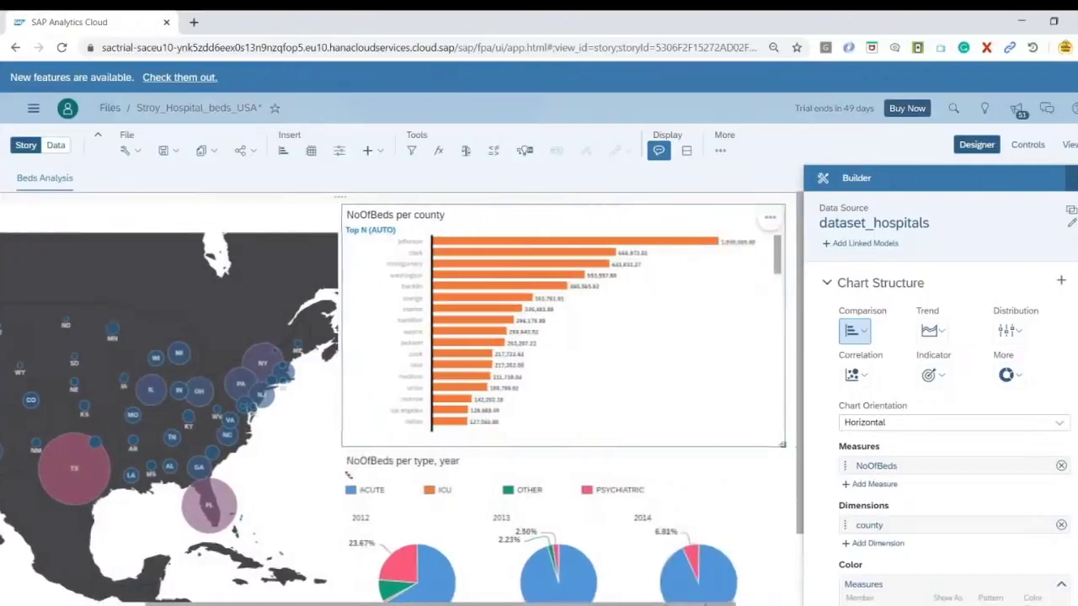
left_click(739, 221)
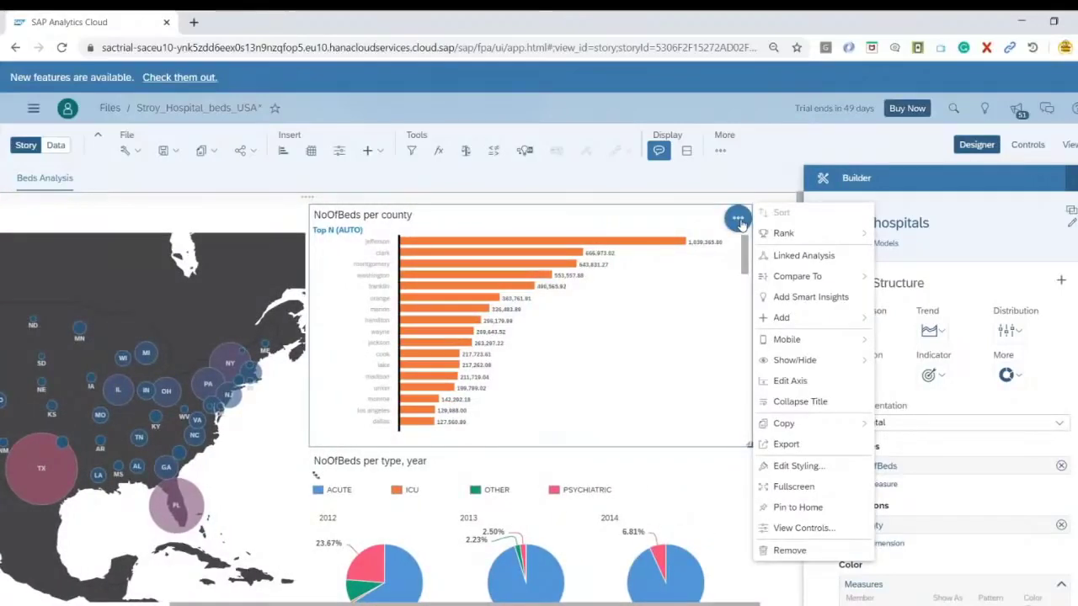
left_click(798, 256)
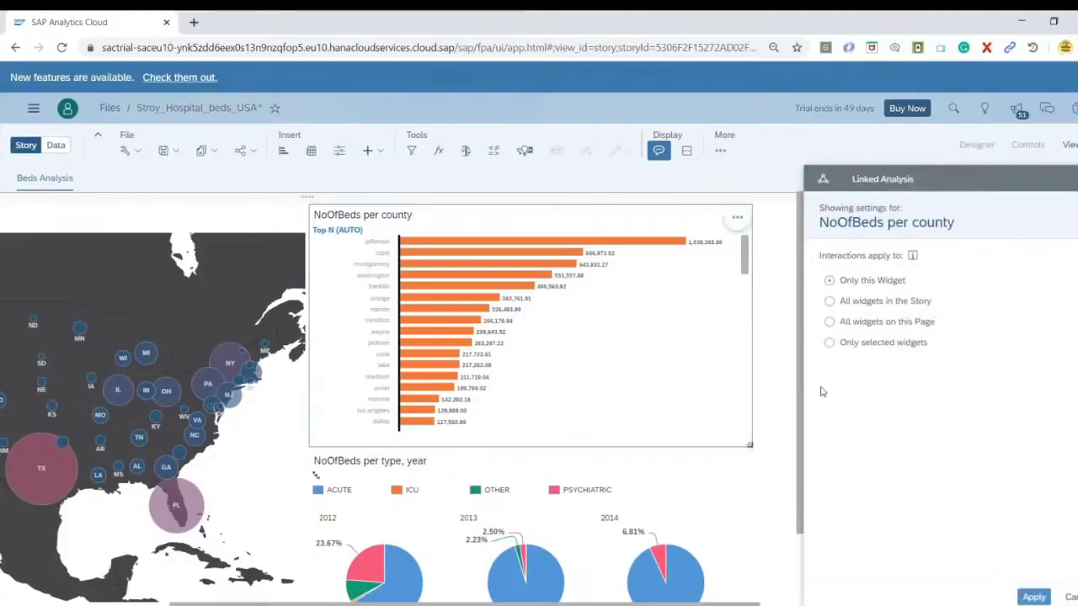
left_click(830, 343)
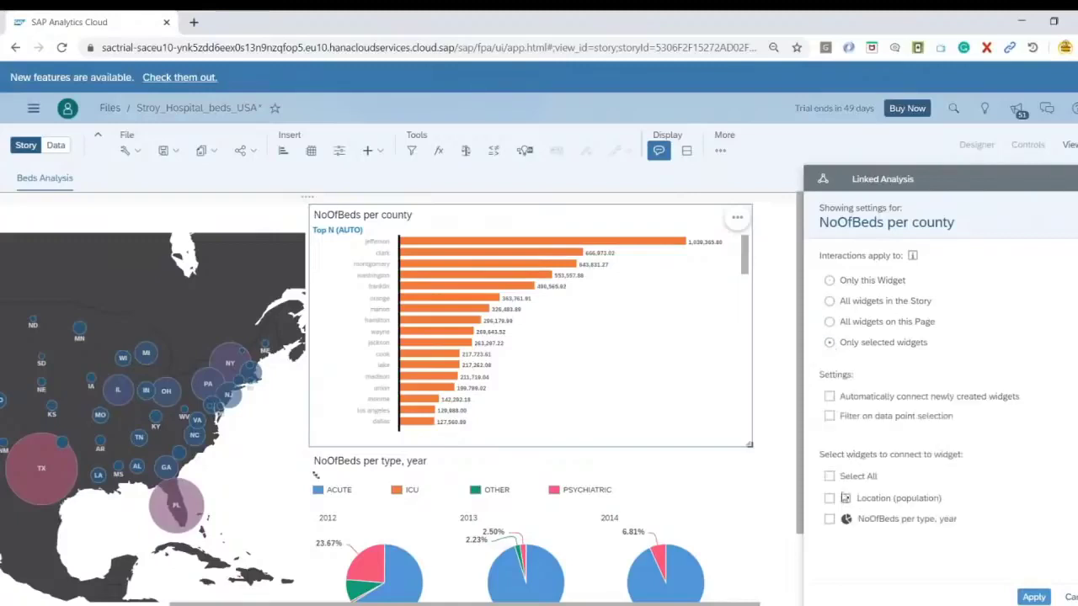
left_click(831, 520)
left_click(1033, 597)
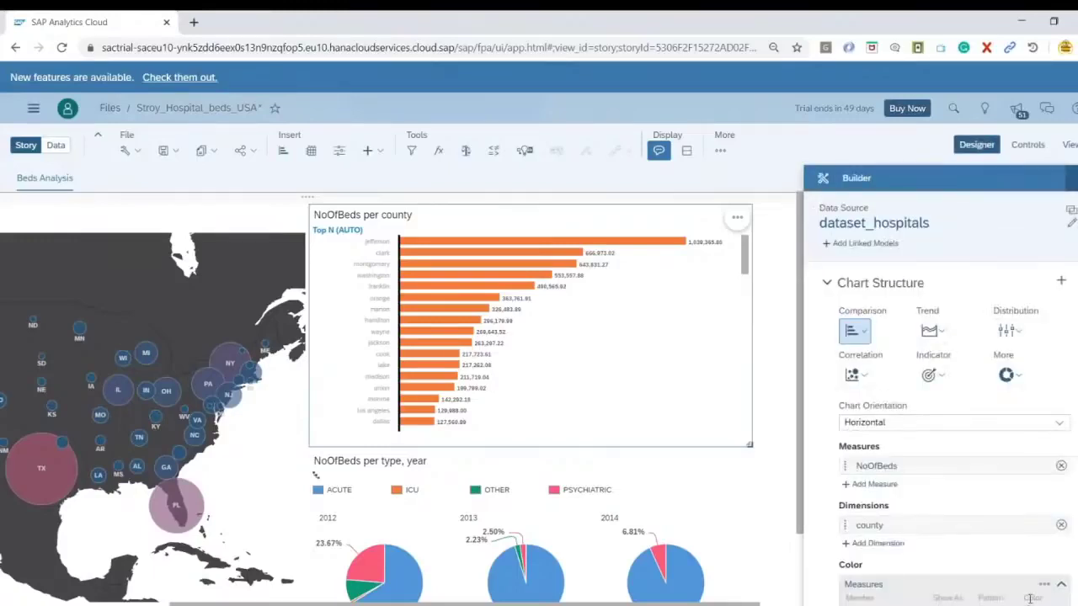
Save the hospital beds story with its updated linked analysis settings.
scroll(801, 423, "down", 1)
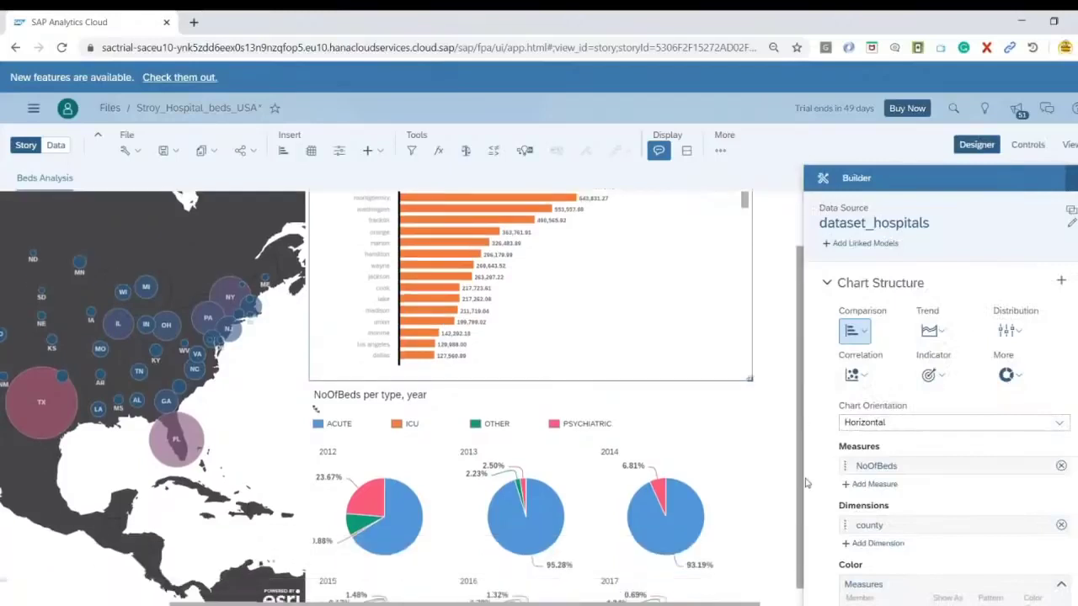
scroll(805, 356, "up", 1)
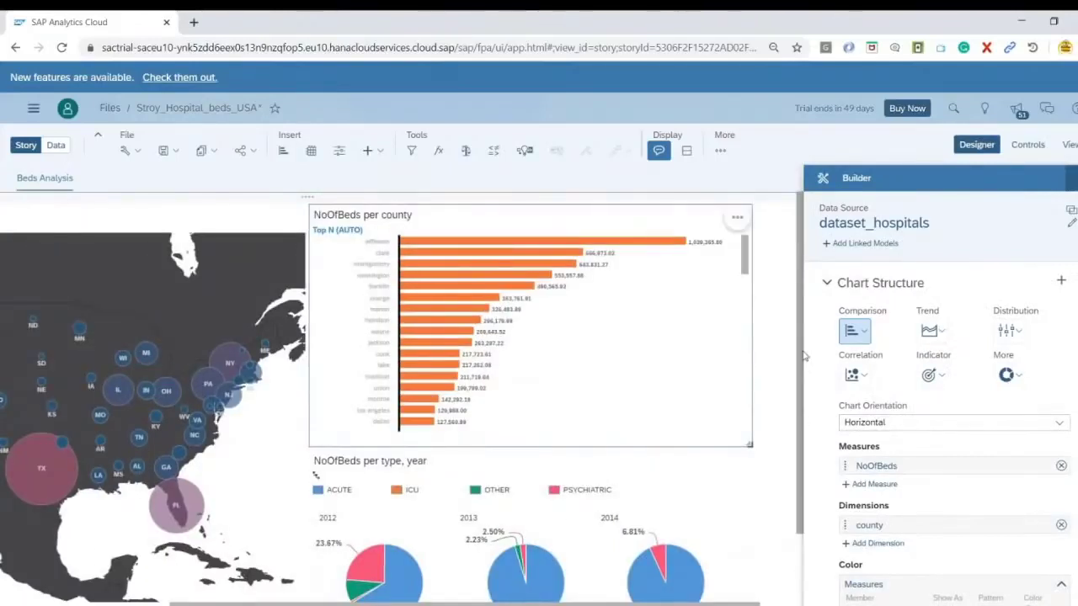
left_click(168, 151)
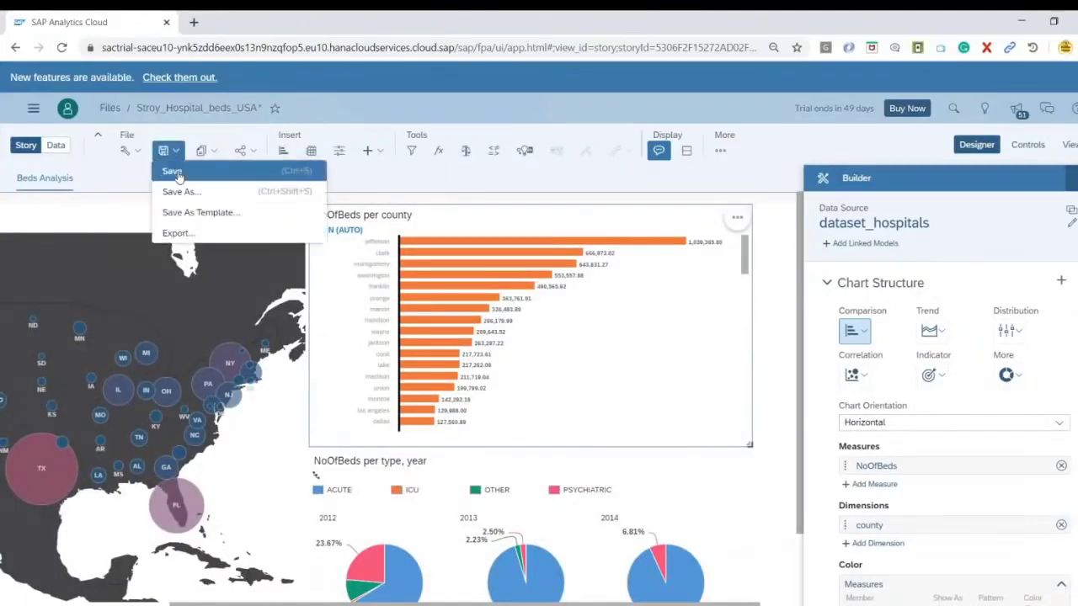
left_click(174, 173)
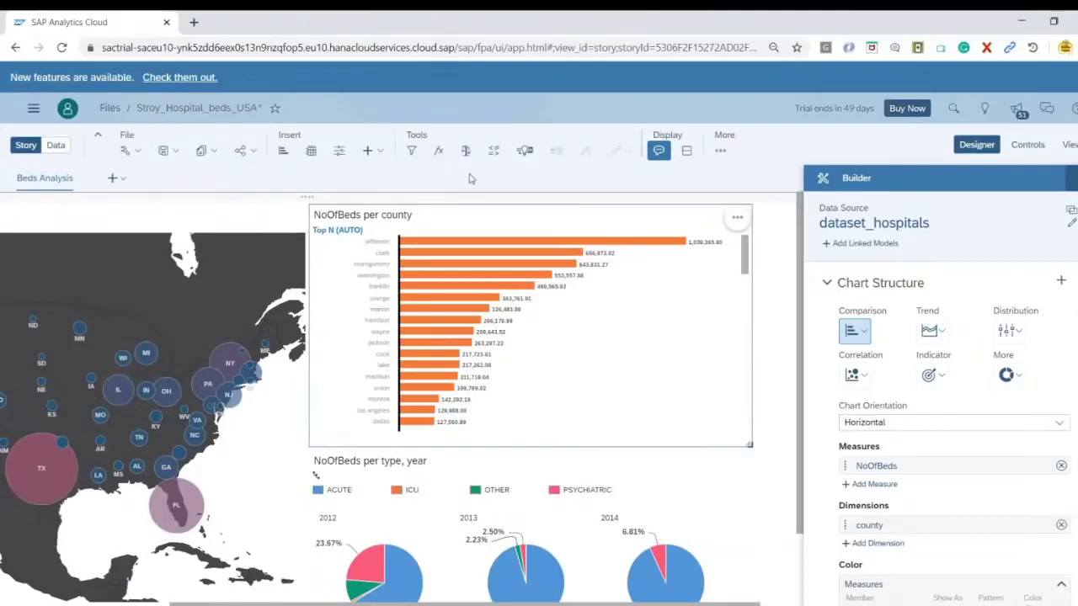
Switch the story to view mode and select the TX bubble on the map to filter the county bar chart.
left_click(1071, 146)
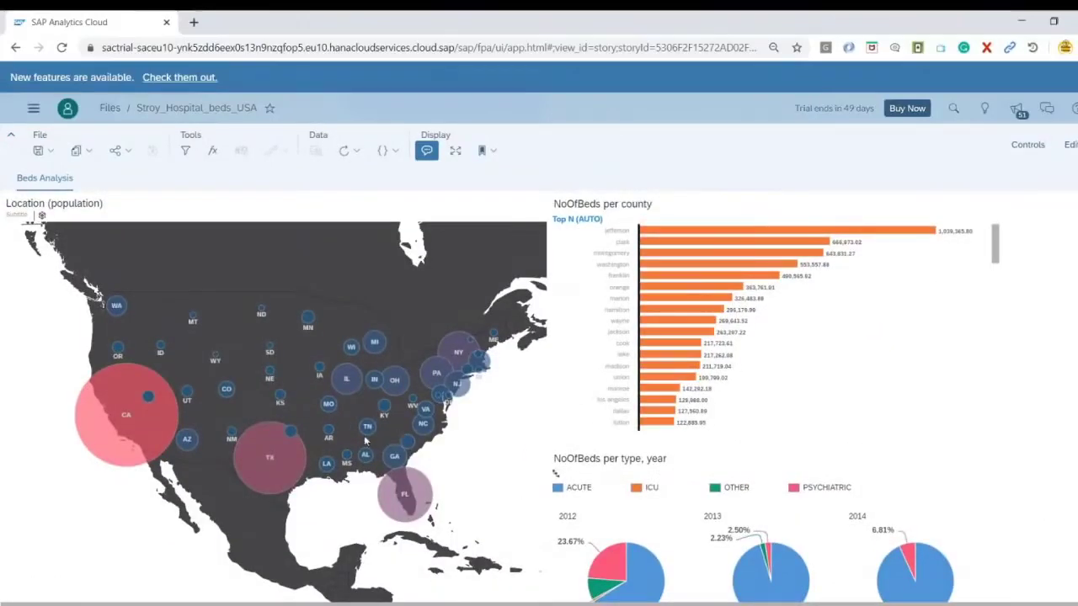
mouse_move(285, 469)
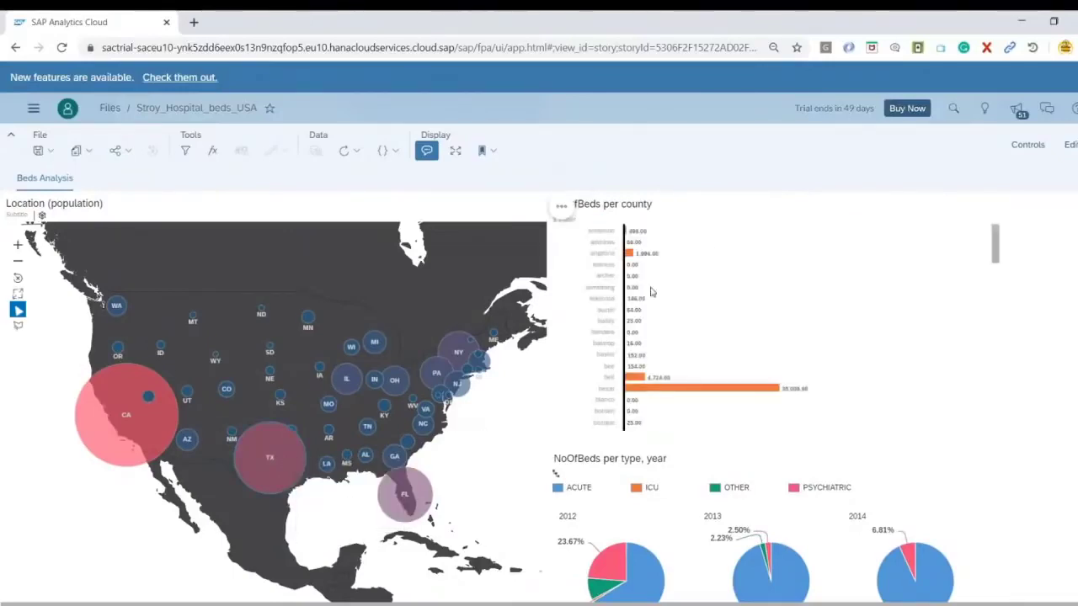
scroll(732, 311, "down", 5)
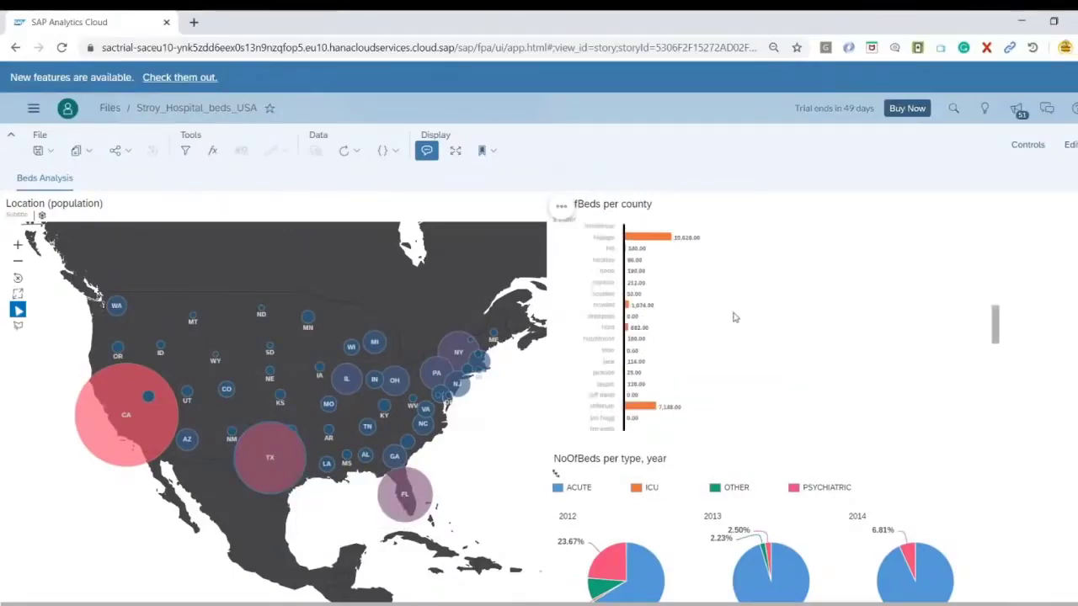
scroll(733, 318, "down", 1)
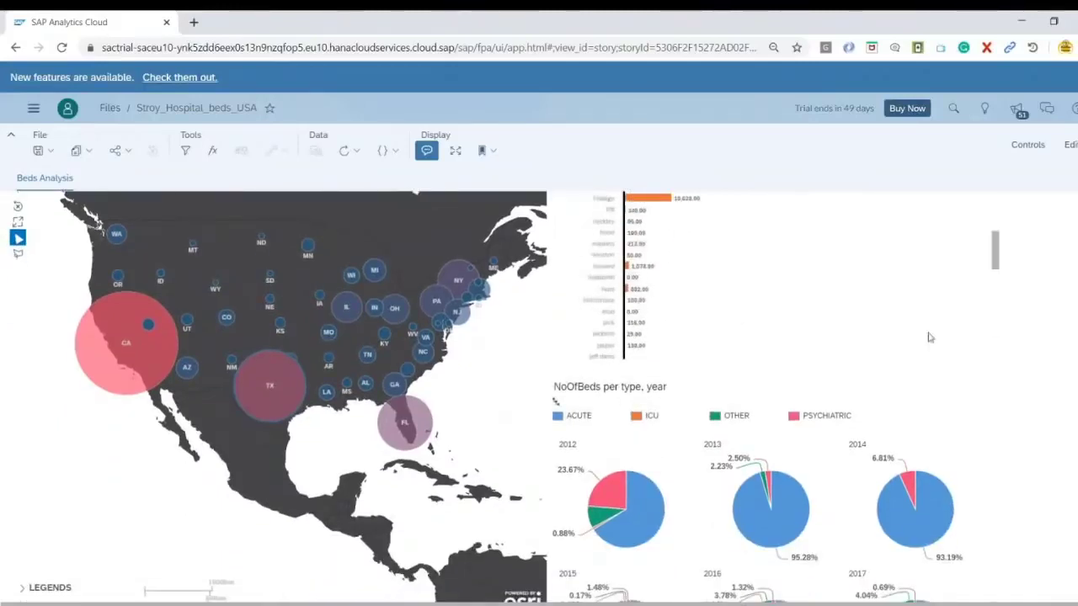
scroll(1031, 355, "up", 1)
scroll(795, 383, "up", 4)
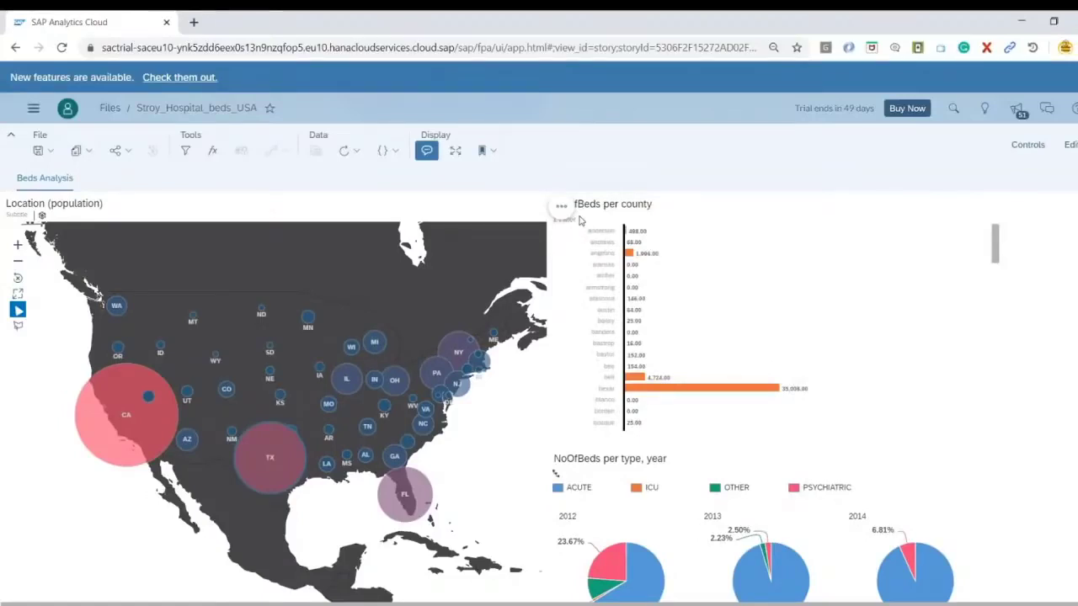
Rank the NoOfBeds per county chart to show only the Top 5 counties.
mouse_move(566, 220)
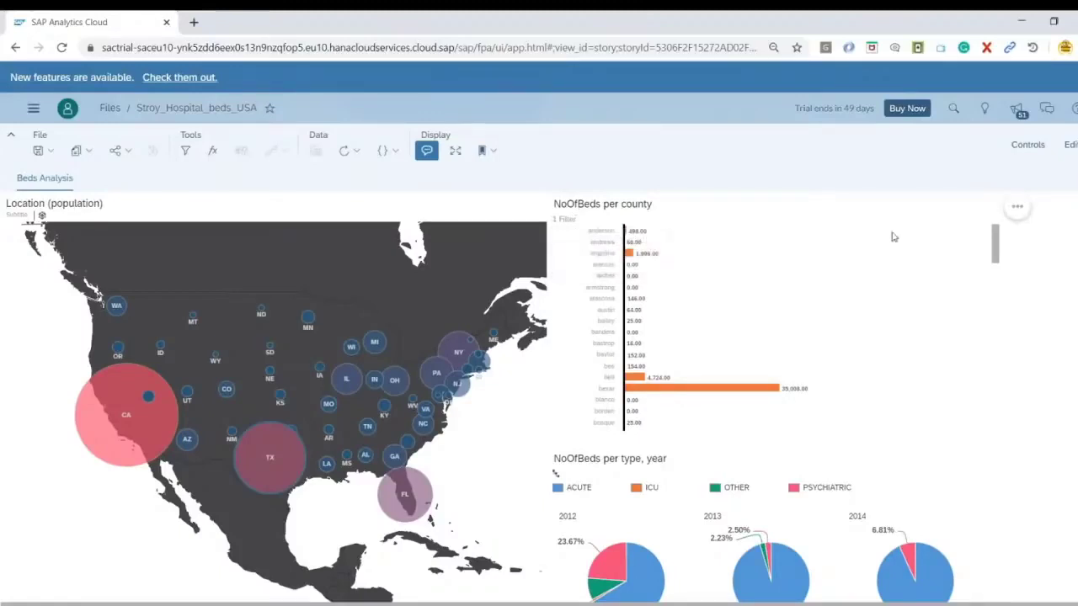
left_click(1017, 208)
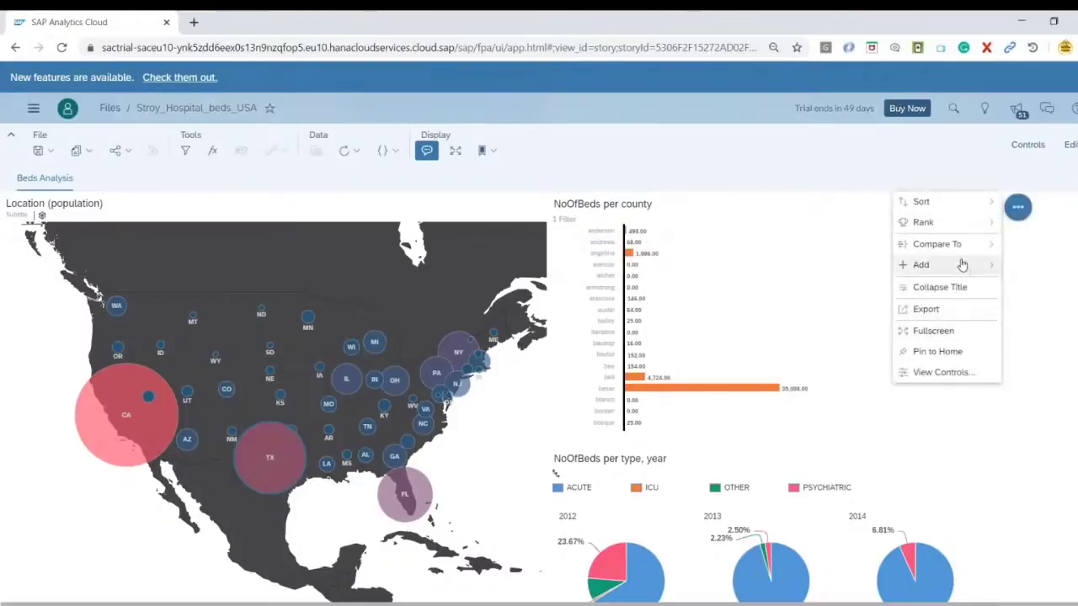
mouse_move(962, 265)
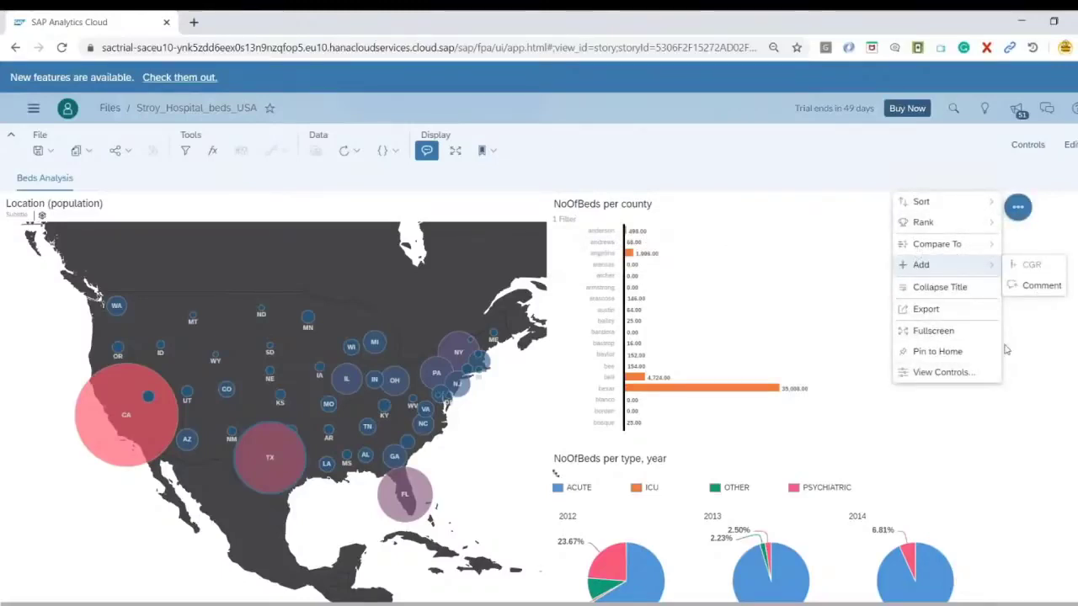
mouse_move(960, 226)
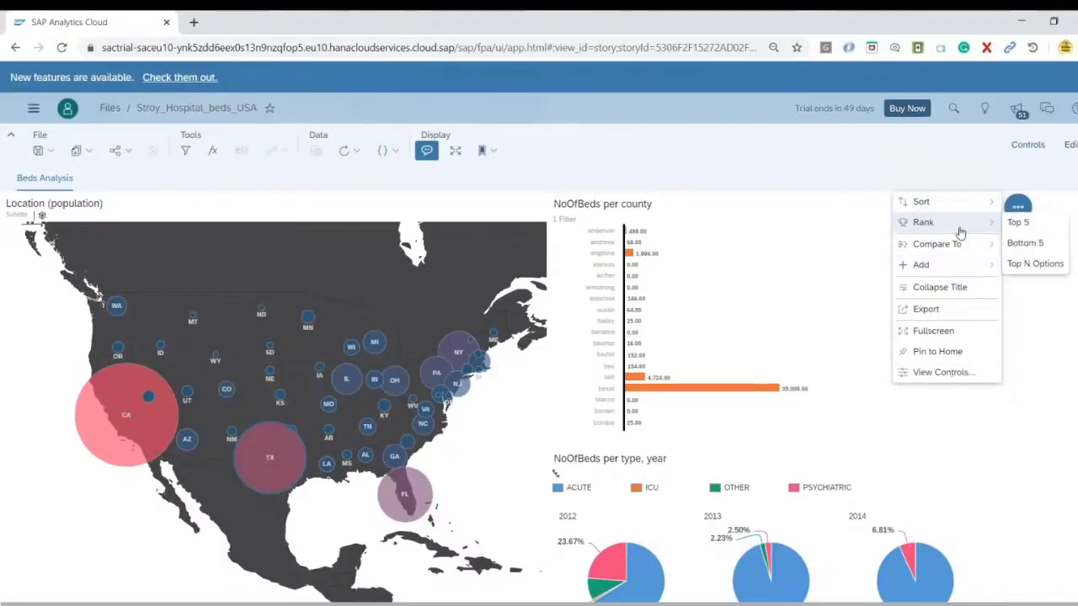
left_click(1036, 222)
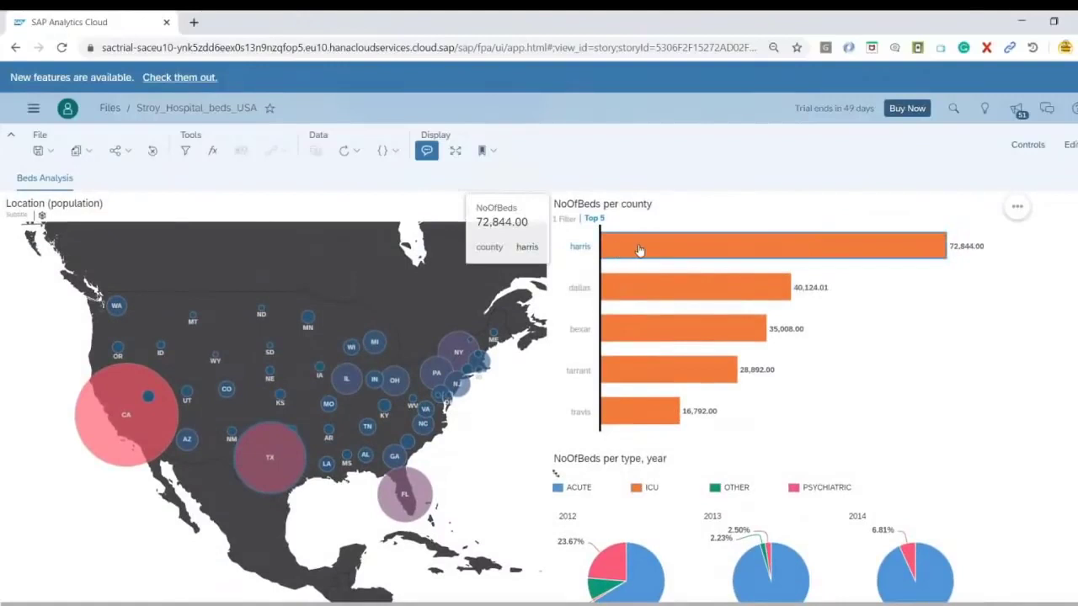
Select the harris bar in the county chart and examine the bed type pies for that county.
left_click(640, 250)
scroll(989, 342, "down", 1)
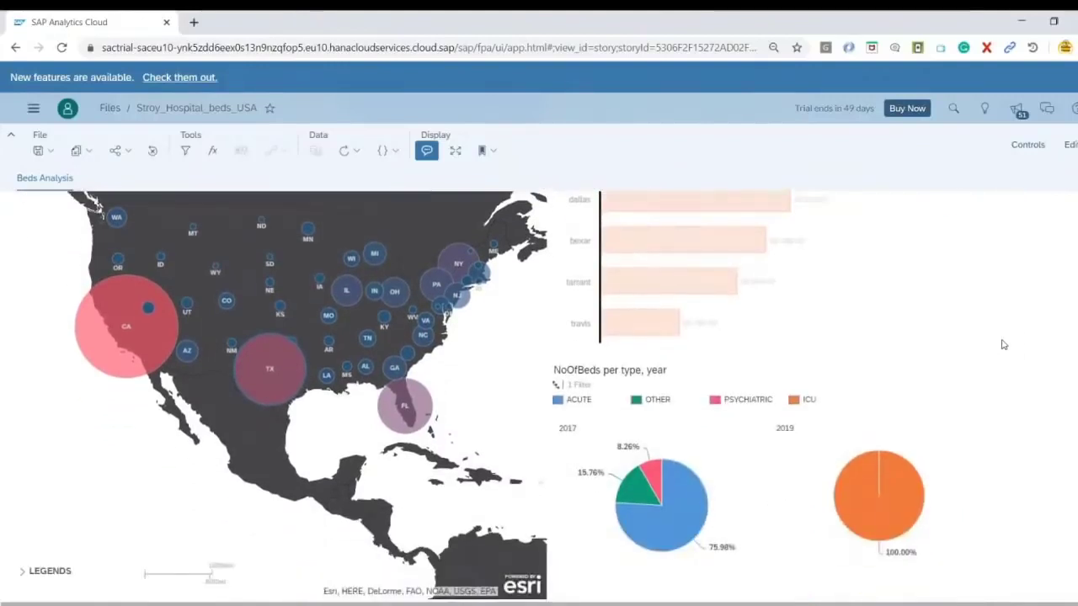
mouse_move(660, 507)
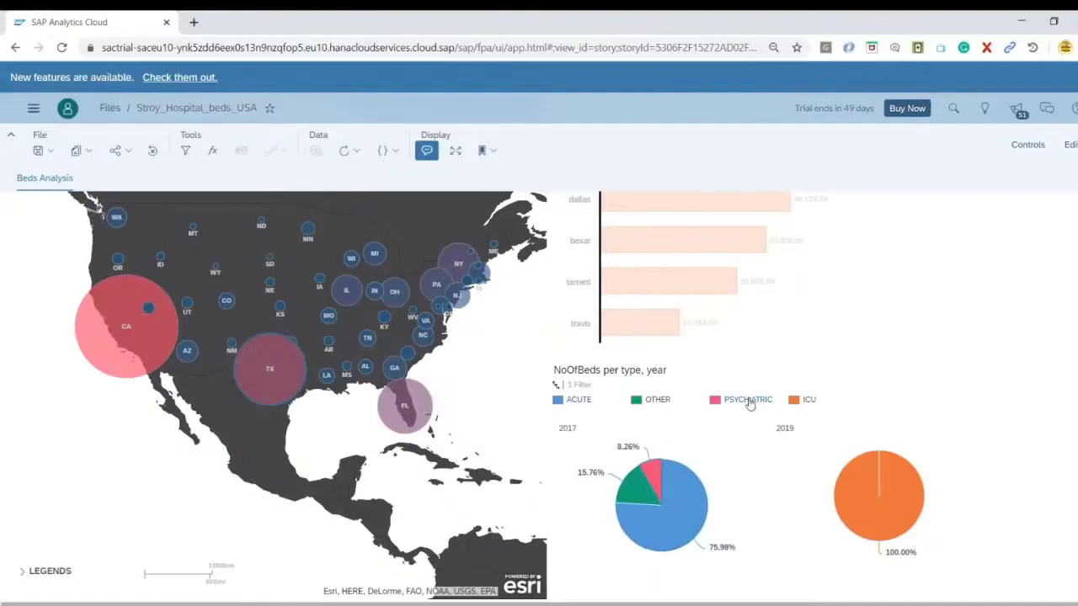
mouse_move(636, 490)
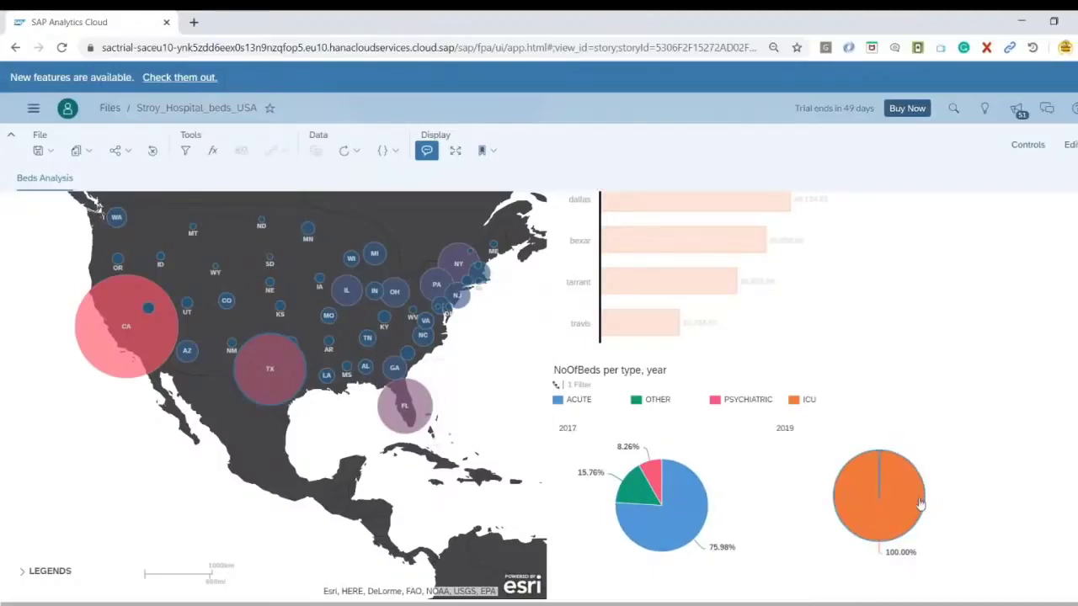
mouse_move(910, 500)
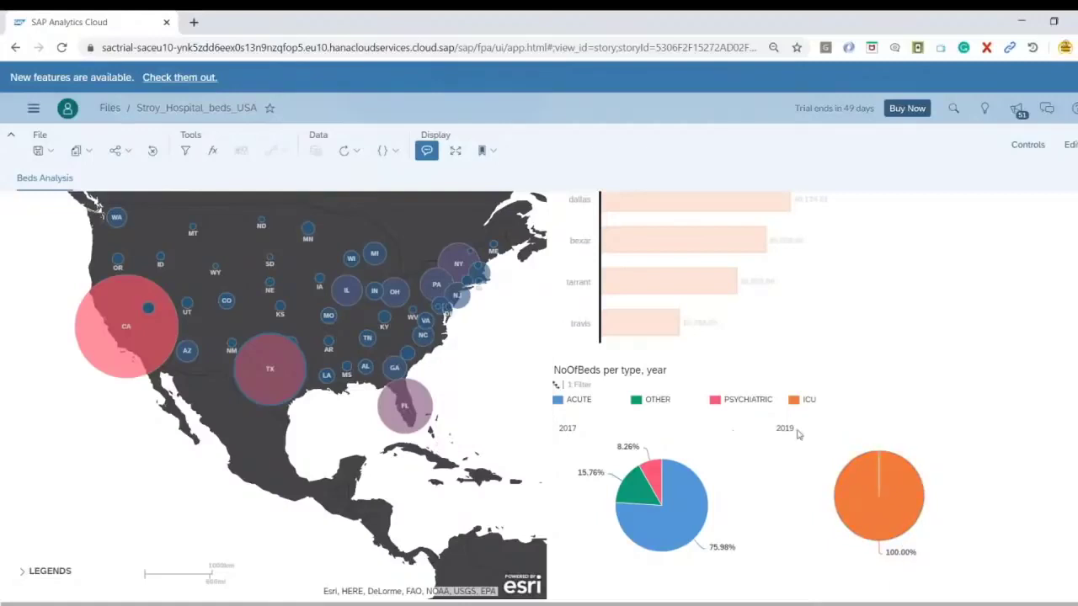
scroll(889, 384, "up", 1)
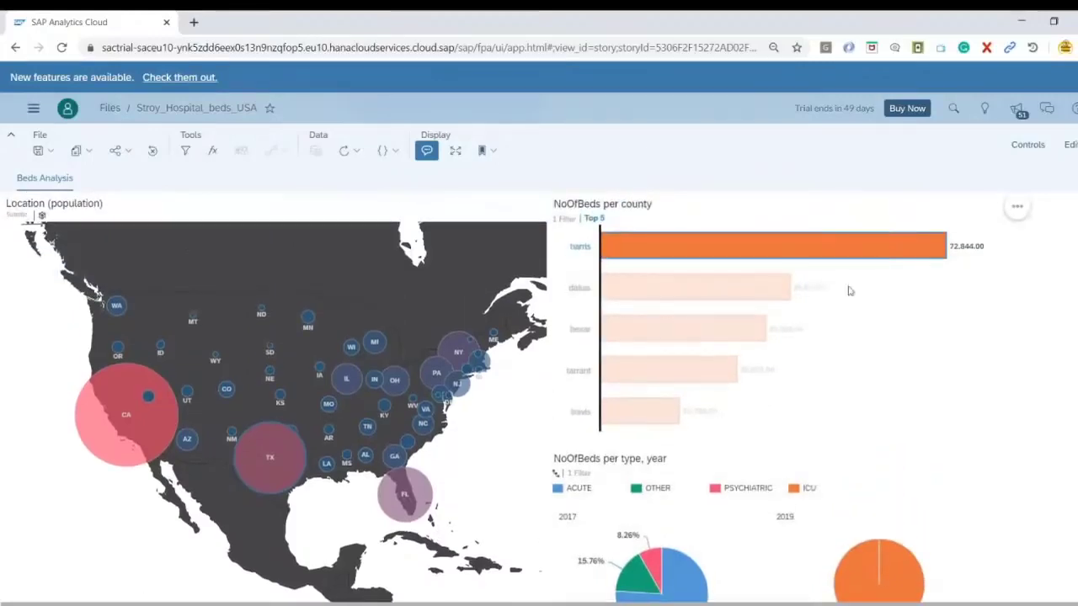
Add dallas, bexar, tarrant and travis to the county selection and examine how the yearly bed type pies respond.
left_click(745, 289, "ctrl")
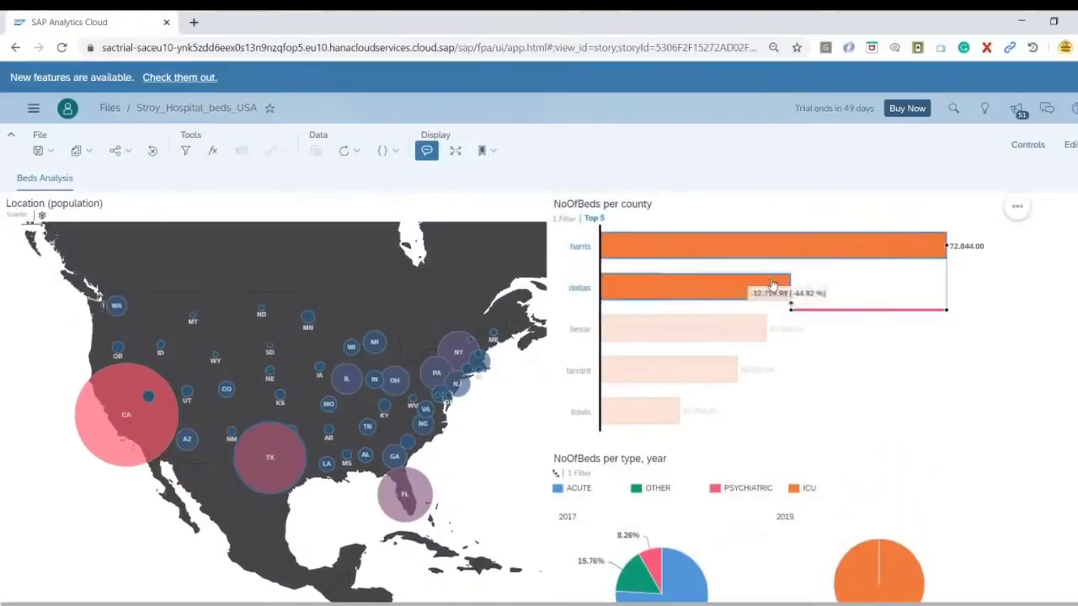
left_click(718, 337, "ctrl")
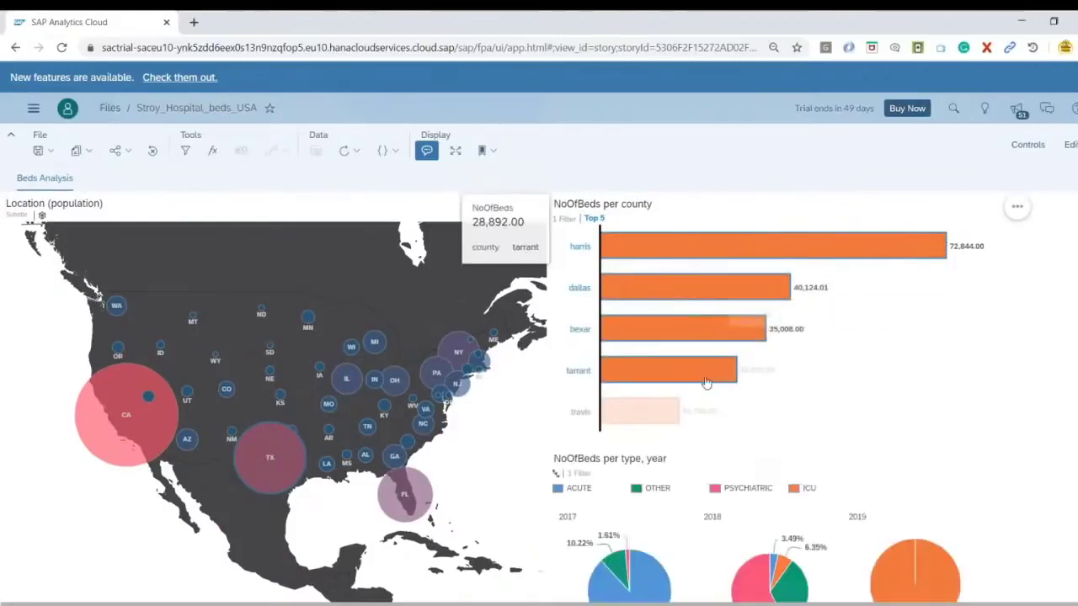
scroll(930, 416, "down", 1)
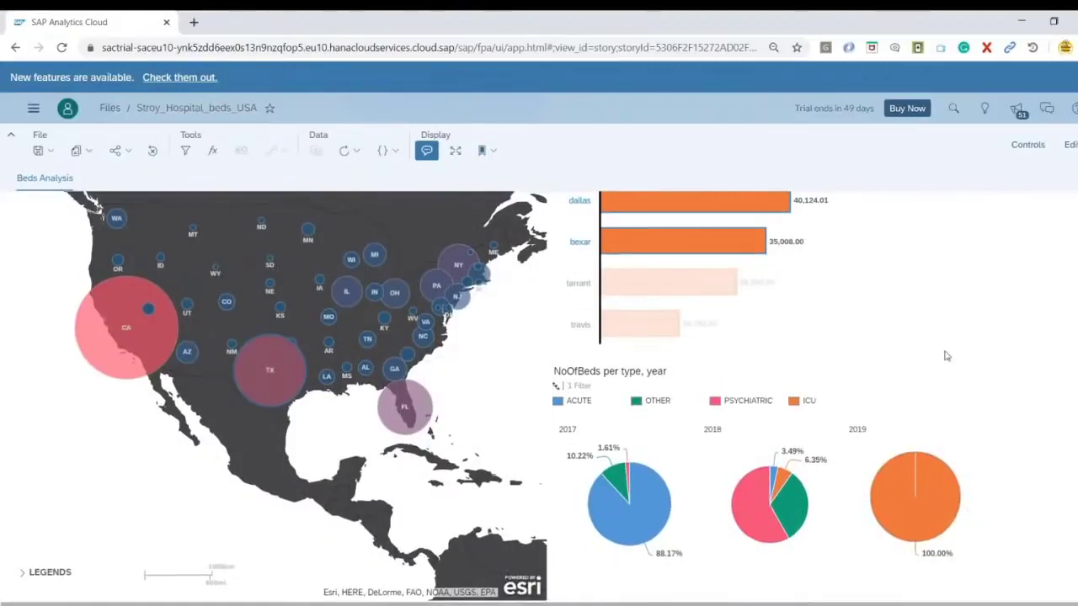
scroll(946, 357, "up", 1)
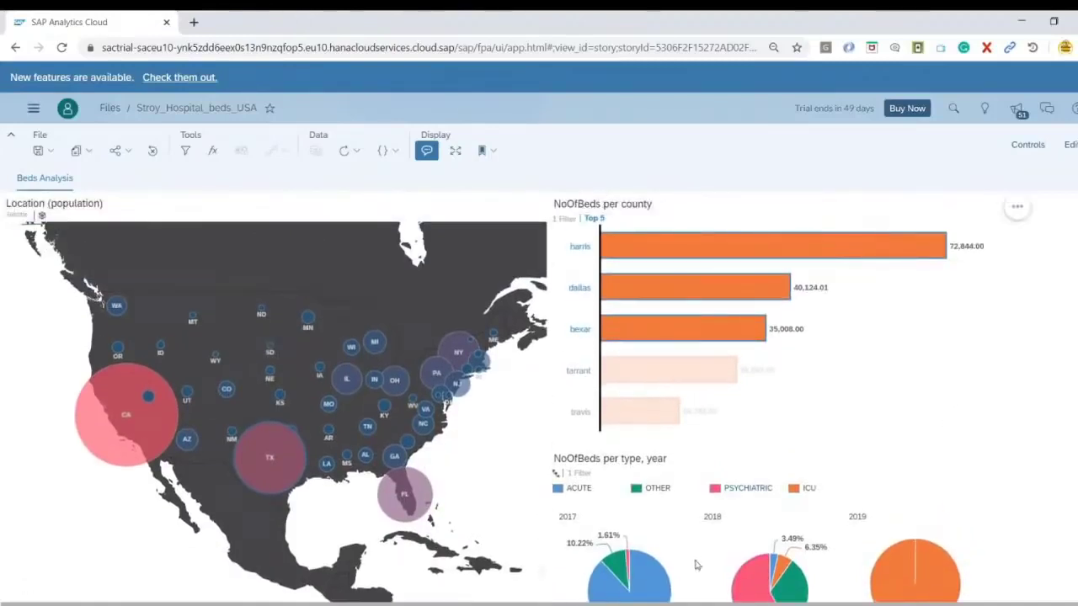
left_click(671, 394)
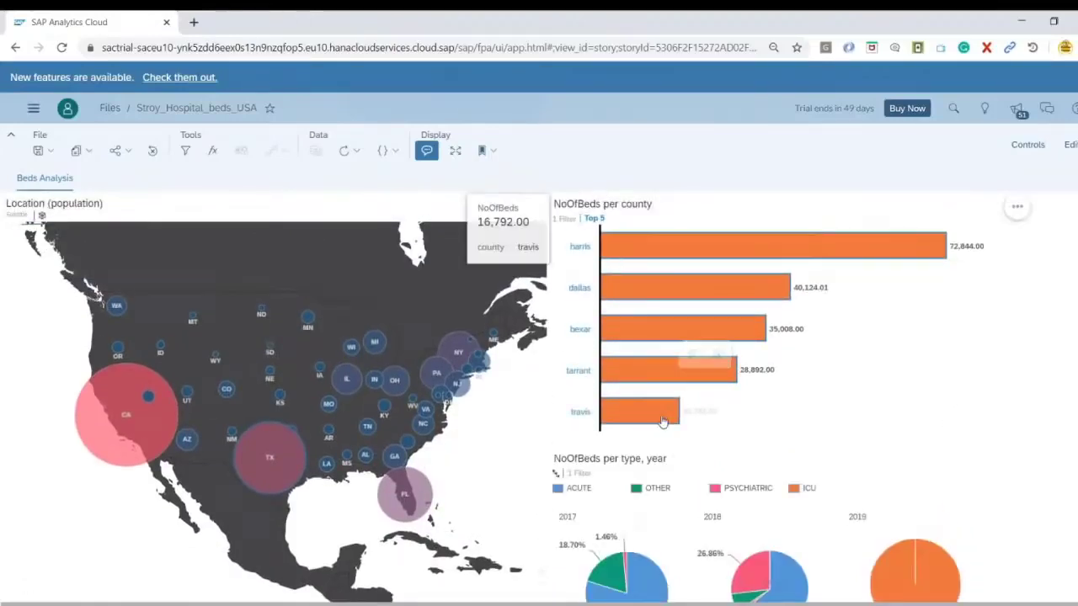
scroll(873, 428, "down", 1)
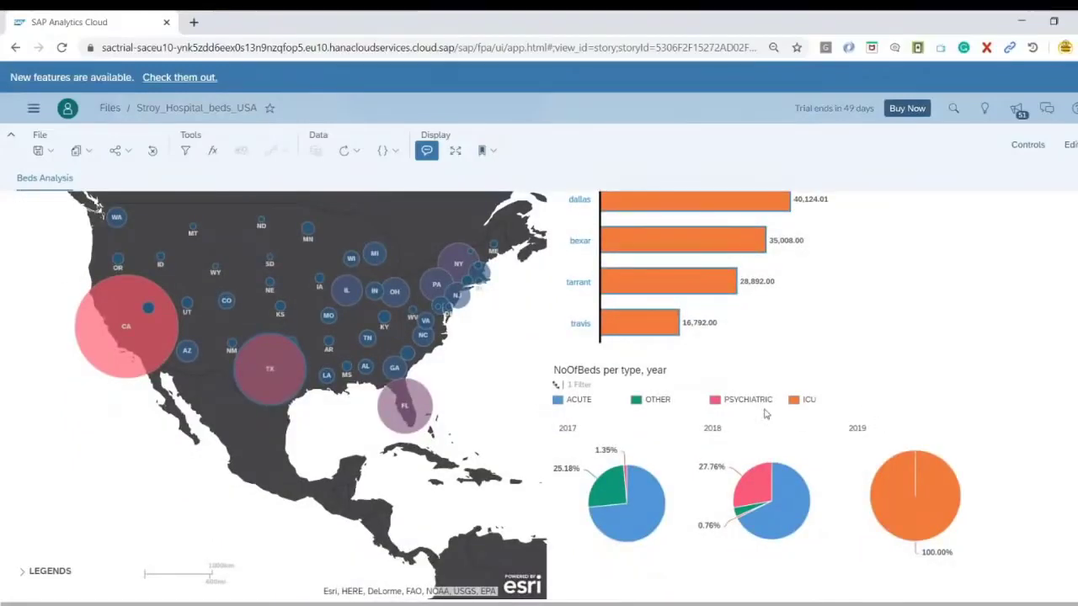
scroll(766, 415, "up", 1)
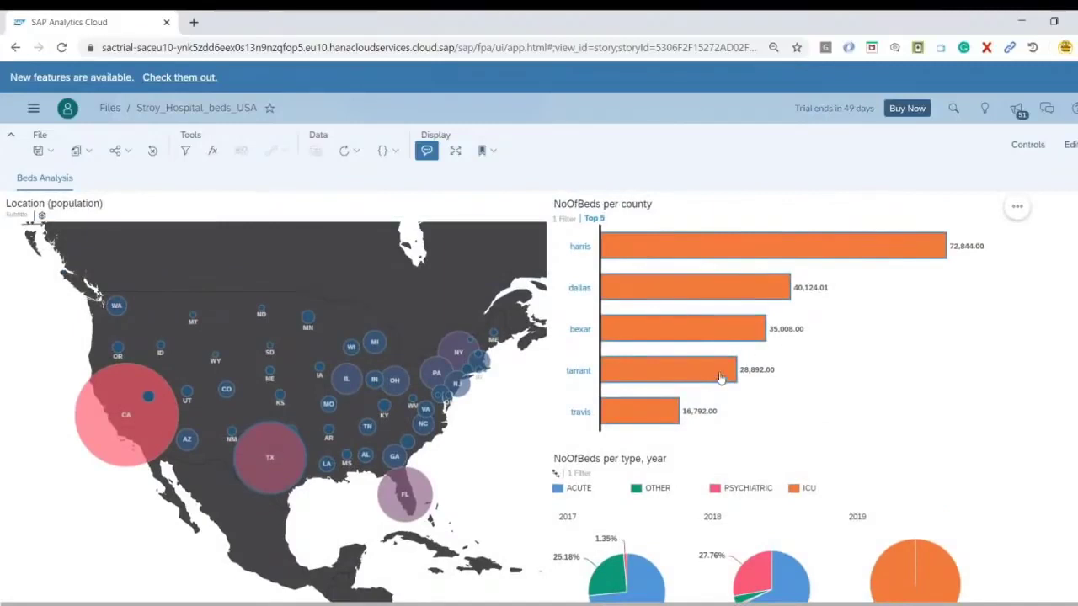
Clear the county bar selection and return the story to edit mode.
left_click(666, 367)
left_click(665, 324)
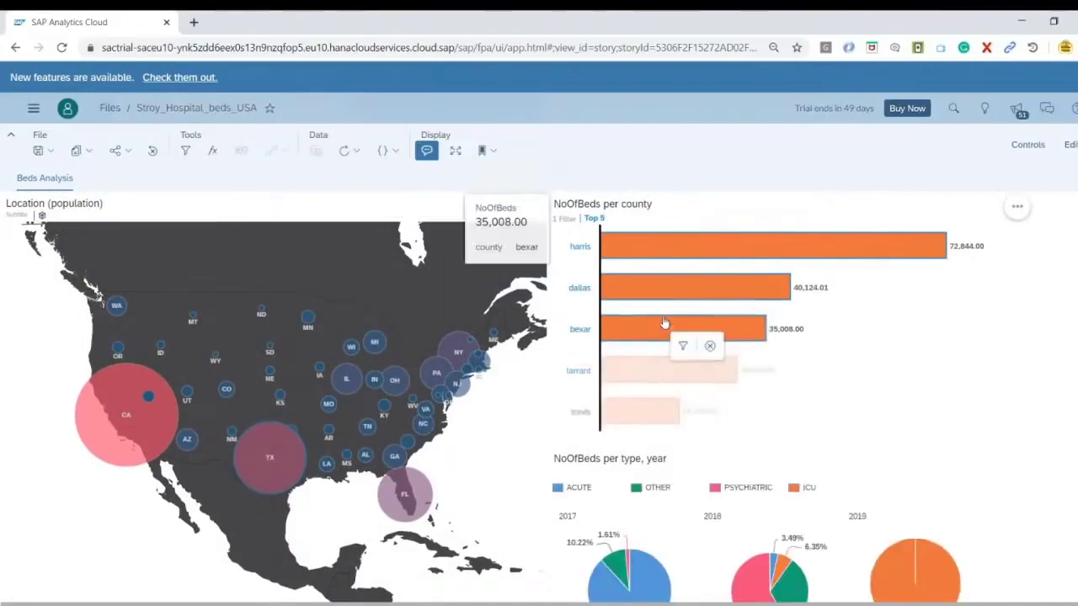
left_click(665, 291)
left_click(671, 246)
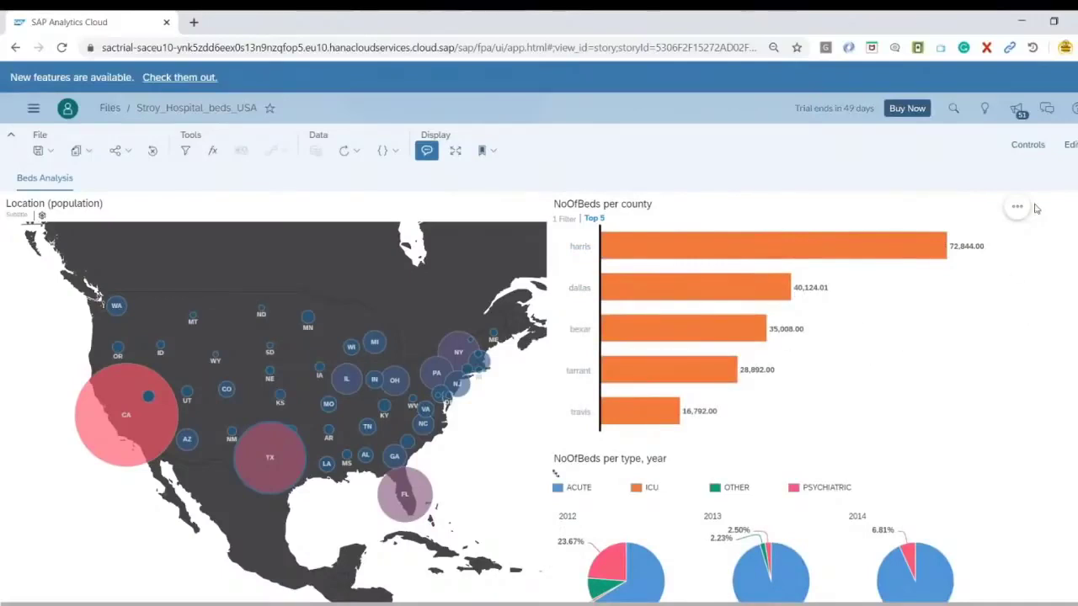
left_click(1067, 145)
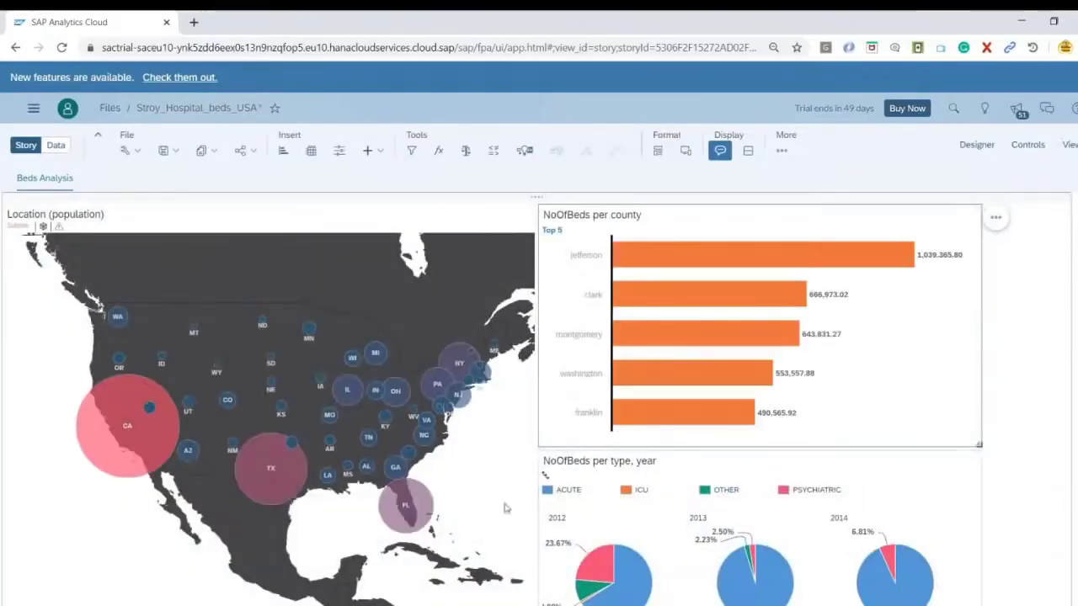
Switch to the PowerPoint deck, examine the "Our expected result" slide, and return to the SAP Analytics Cloud story.
left_click(397, 603)
scroll(347, 465, "up", 2)
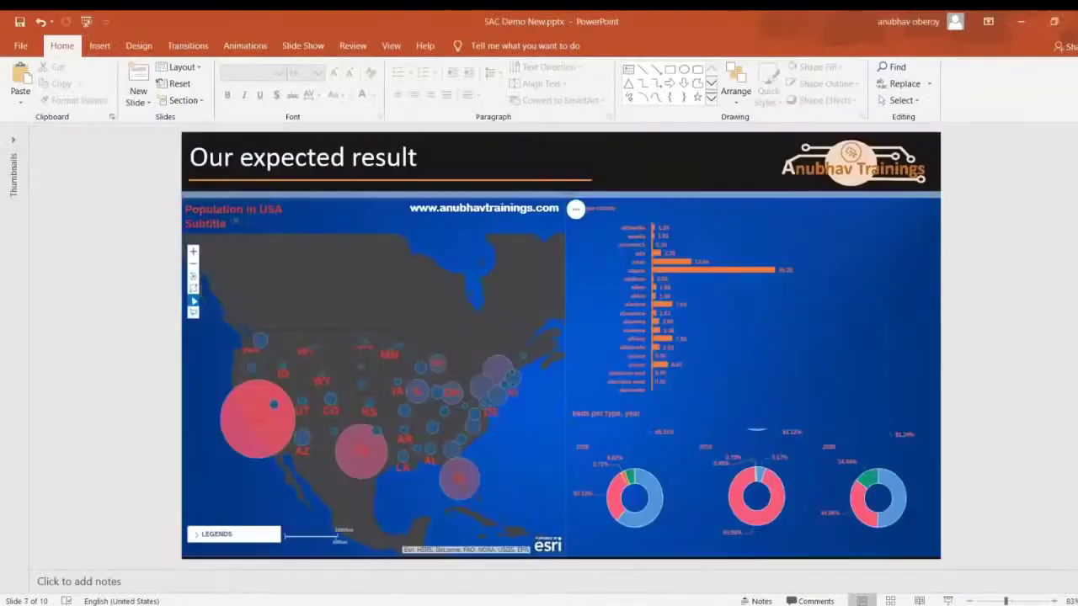
scroll(388, 470, "down", 1)
key("alt+Tab")
key("alt+Tab")
key("alt+Tab")
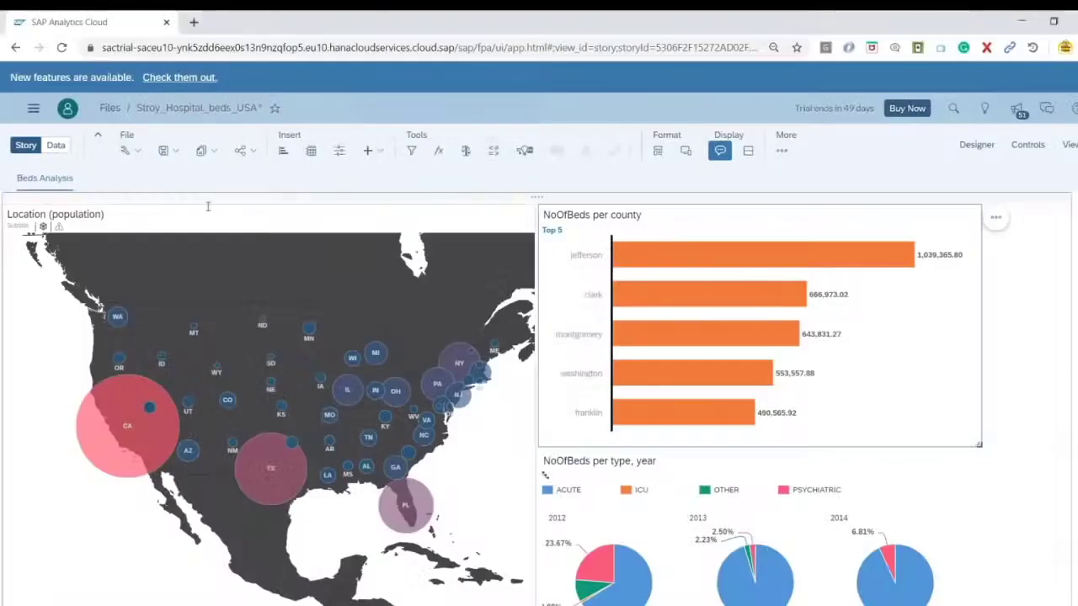
Replace the map's title with "Population per state in USA".
triple_click(76, 216)
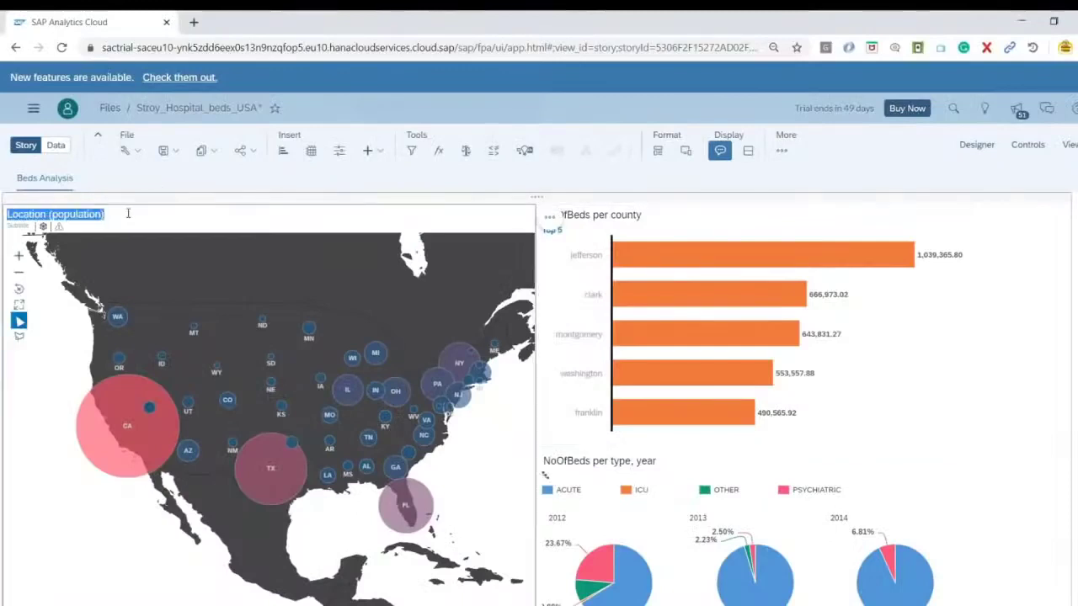
key("BackSpace")
type("Population per state in USA")
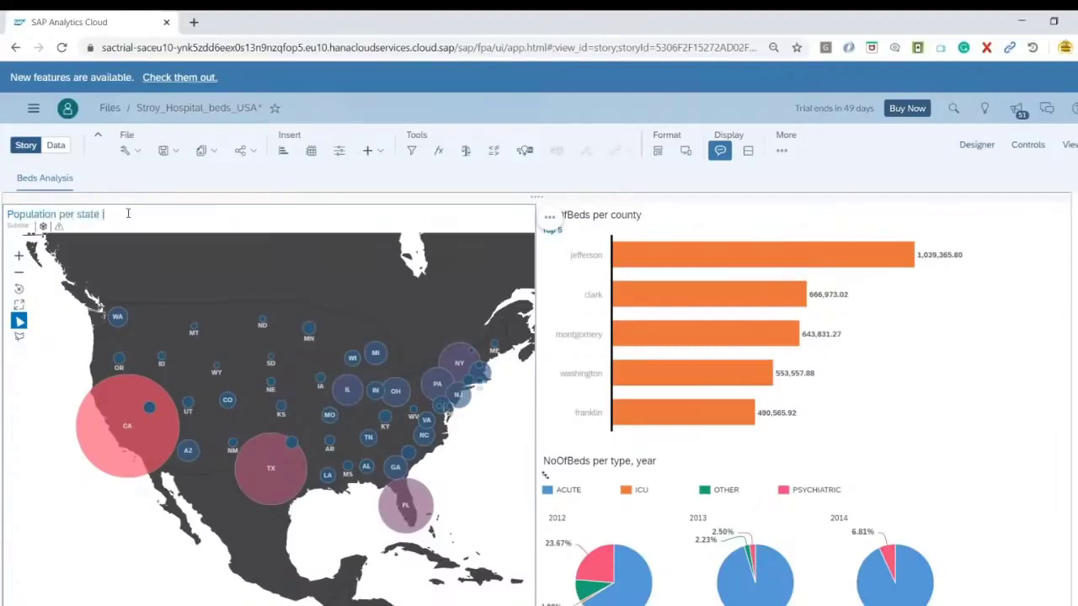
left_click(1037, 242)
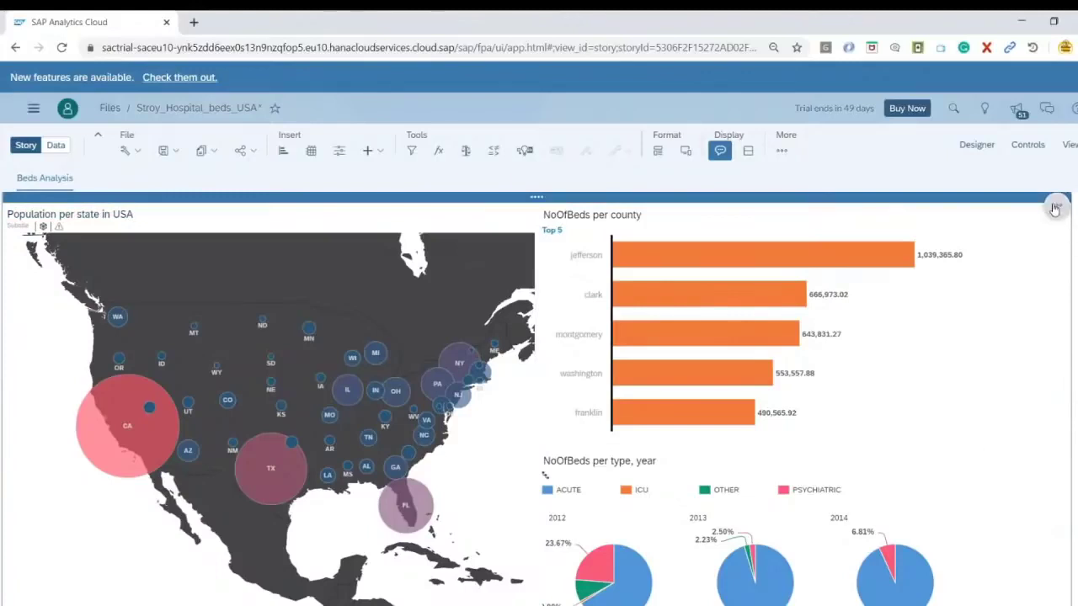
Open the styling options for the lane and set the page background type to Image.
left_click(1056, 206)
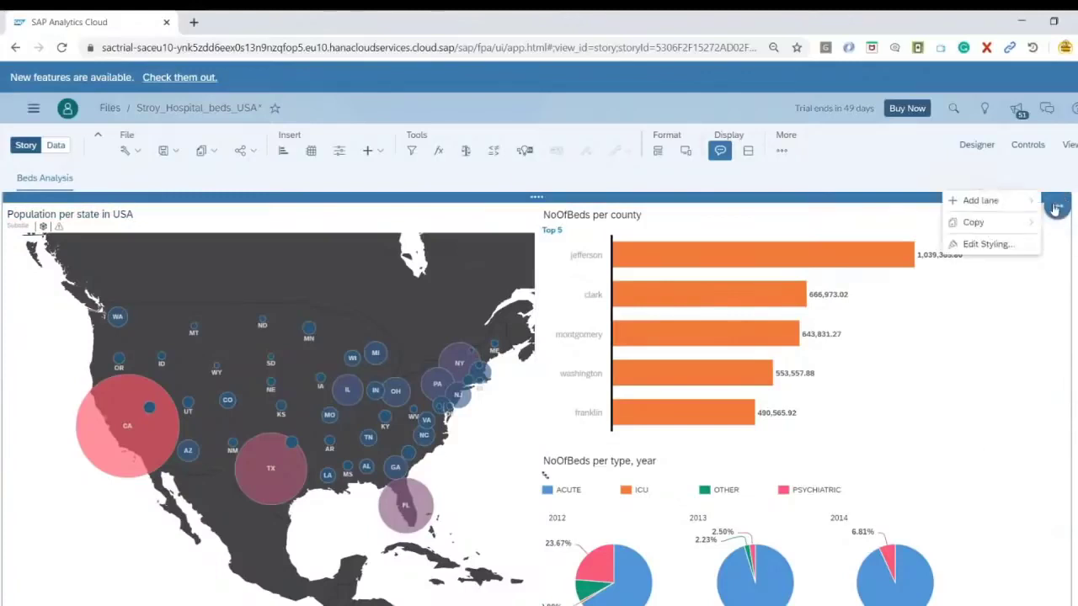
left_click(1006, 244)
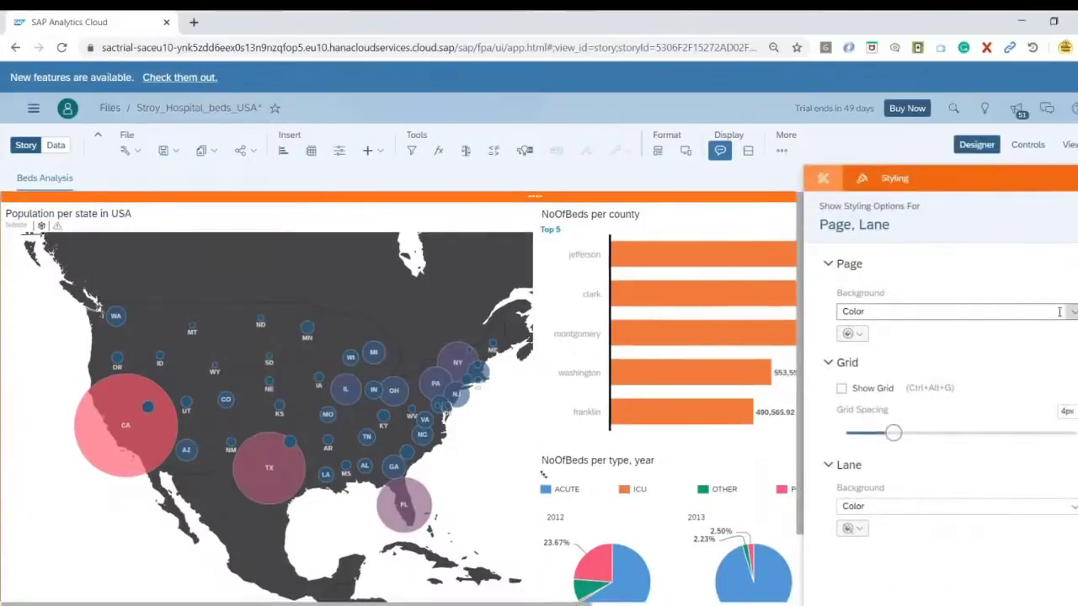
left_click(952, 312)
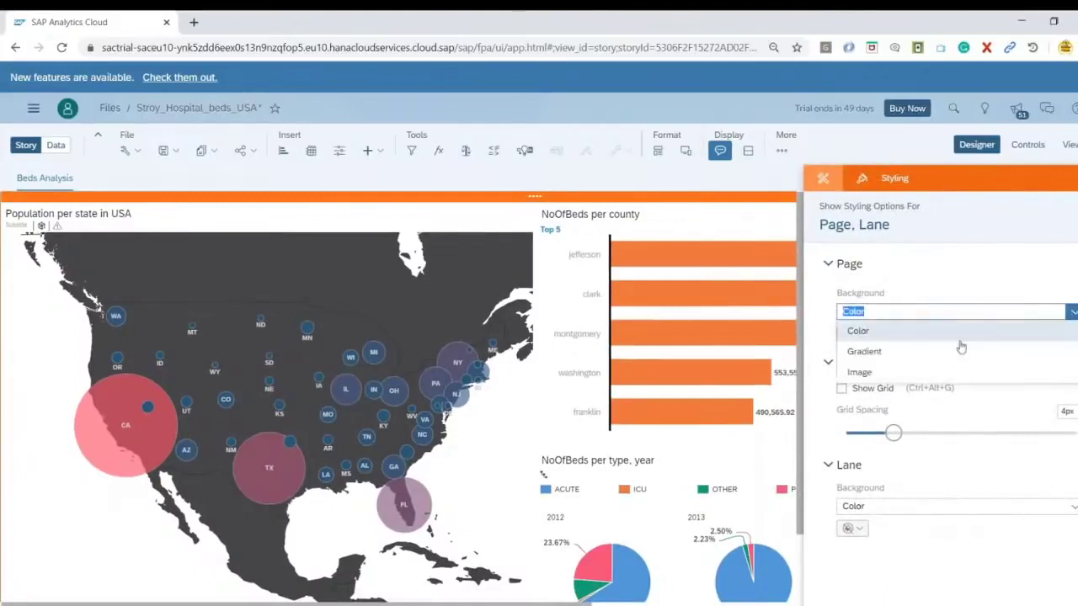
left_click(882, 372)
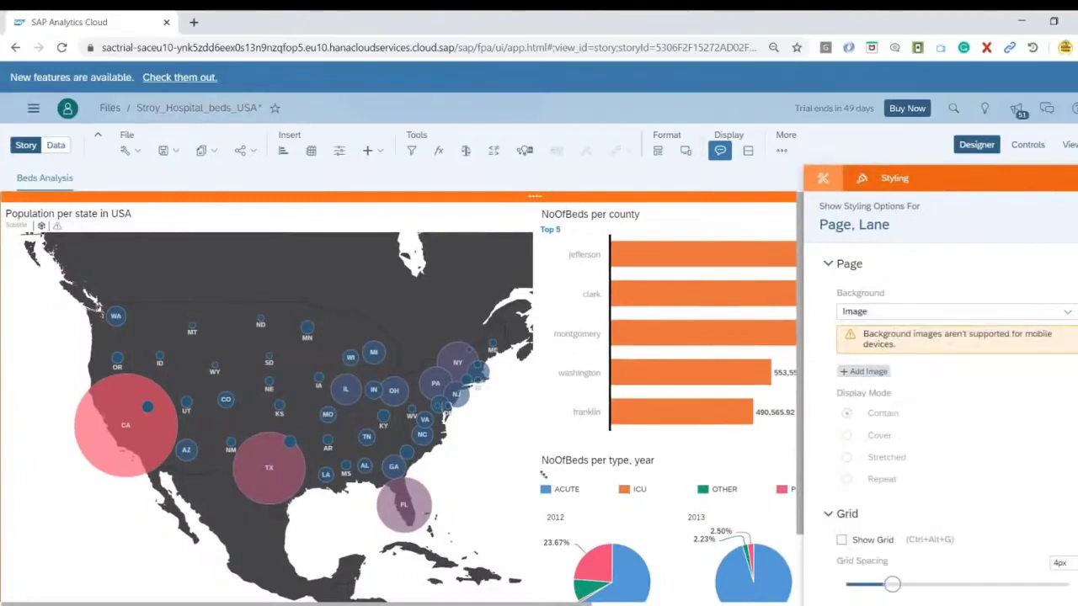
Upload bluetxt.jpg from the Desktop as the page's background image and set its display mode to Cover.
left_click(867, 371)
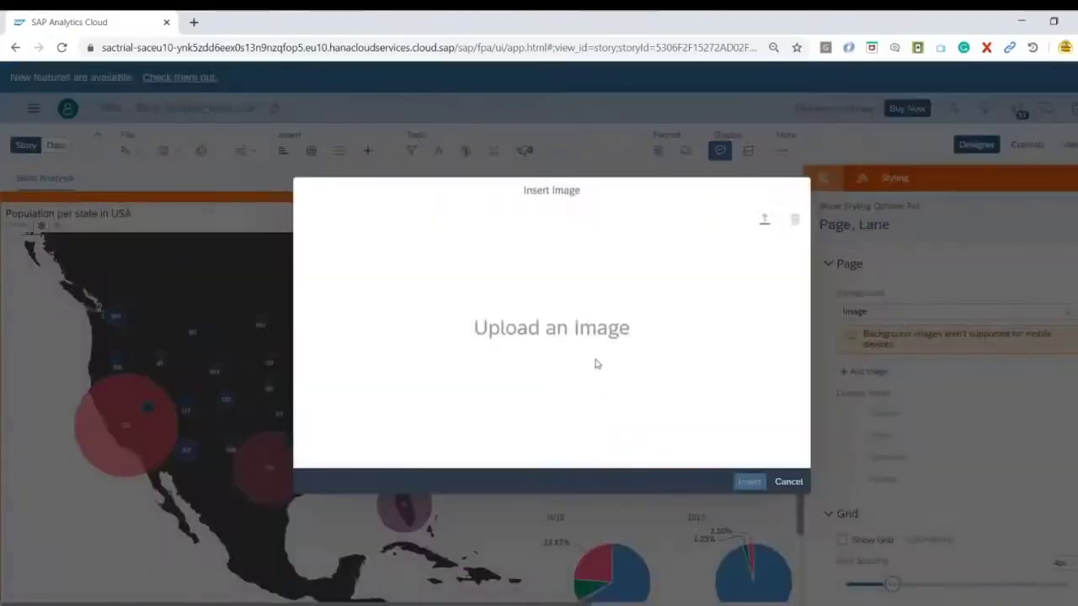
left_click(763, 221)
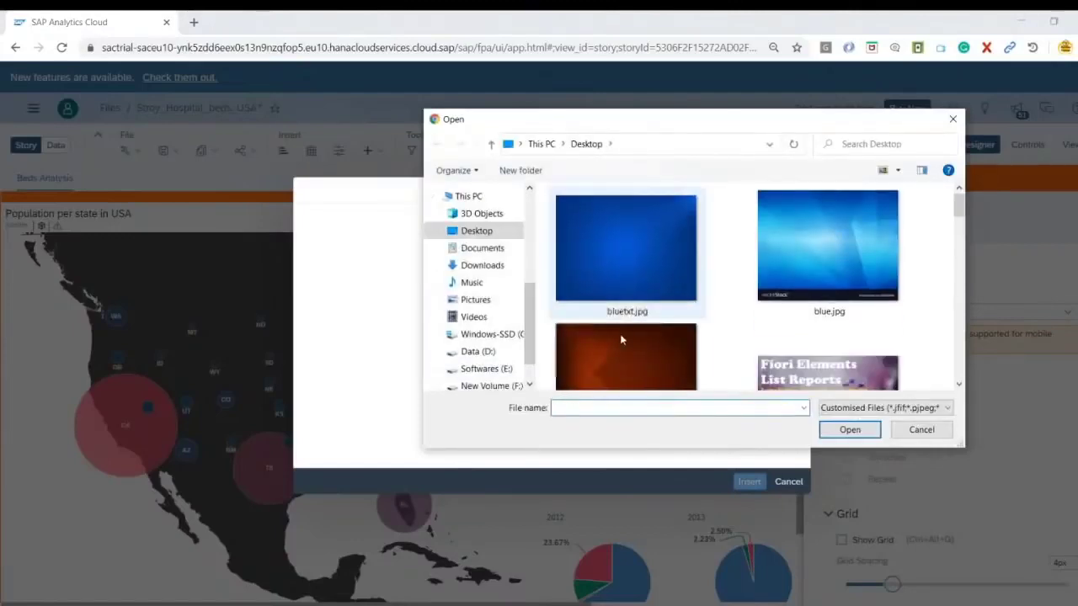
left_click(640, 278)
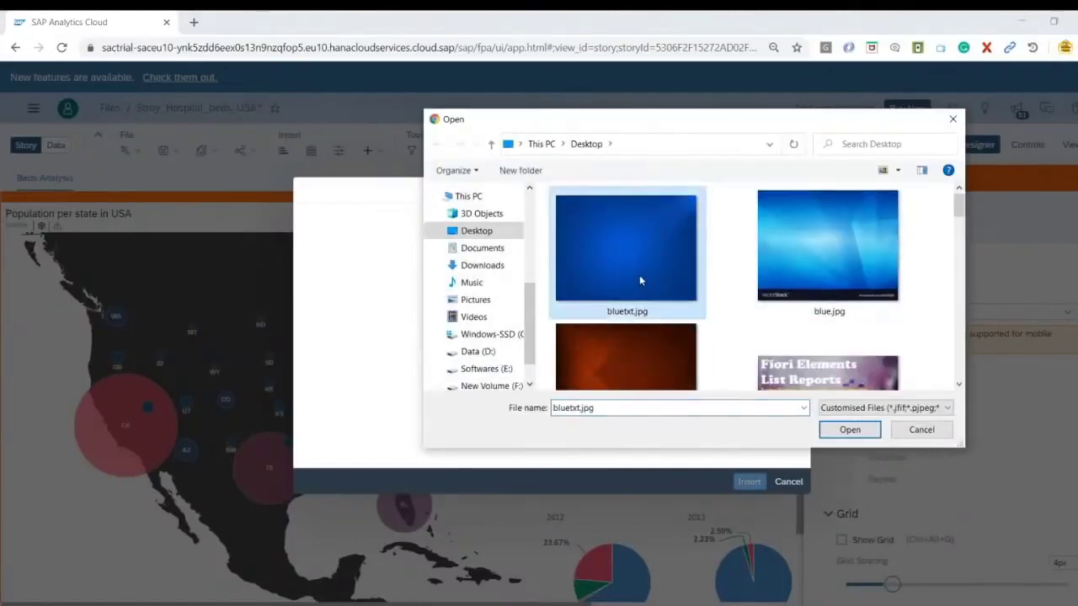
left_click(828, 429)
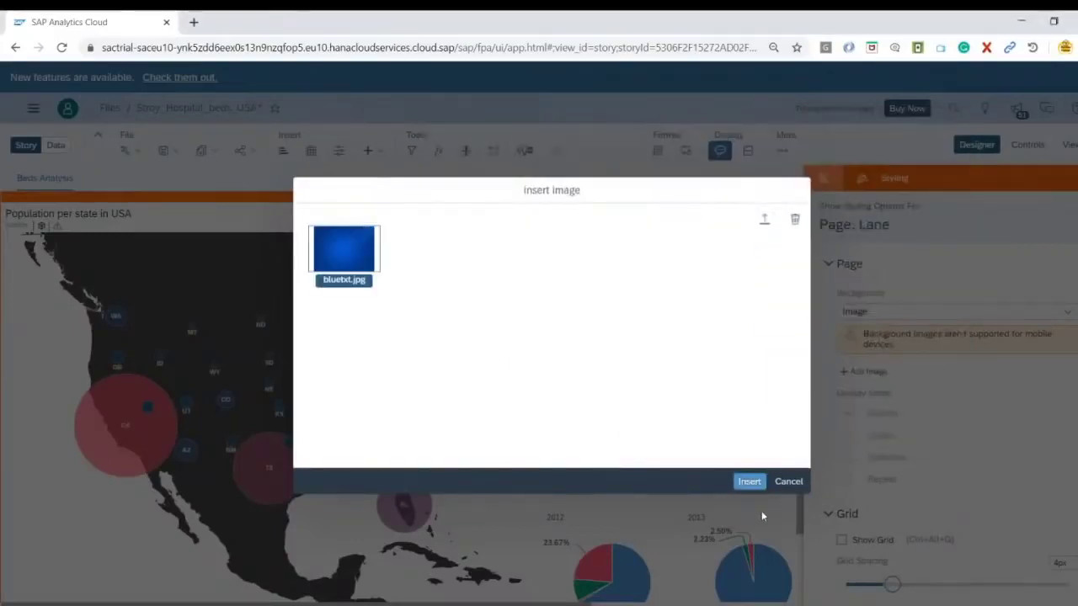
left_click(749, 482)
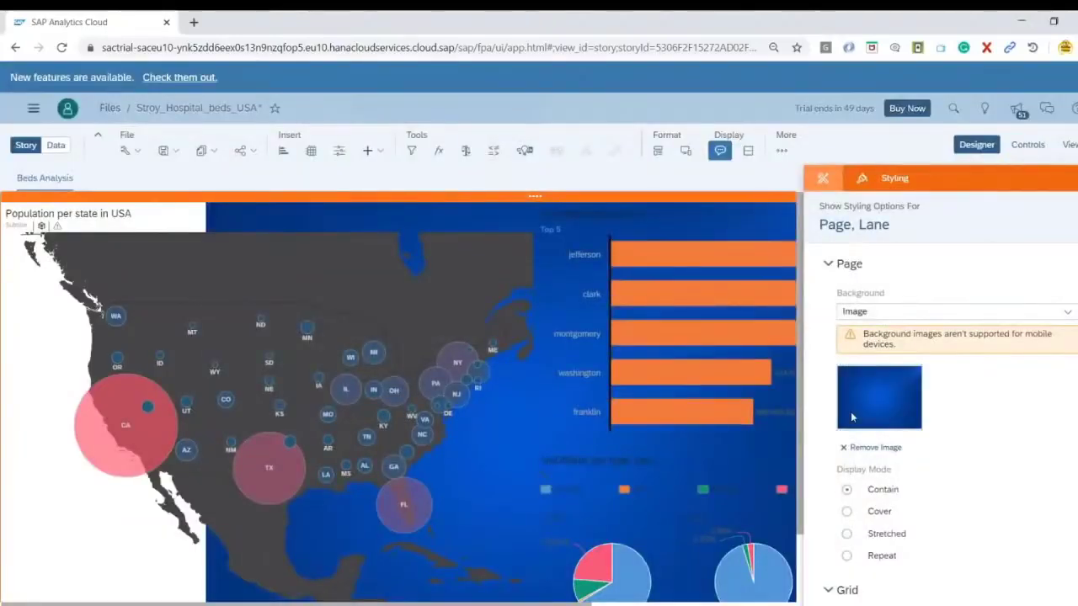
scroll(926, 404, "down", 3)
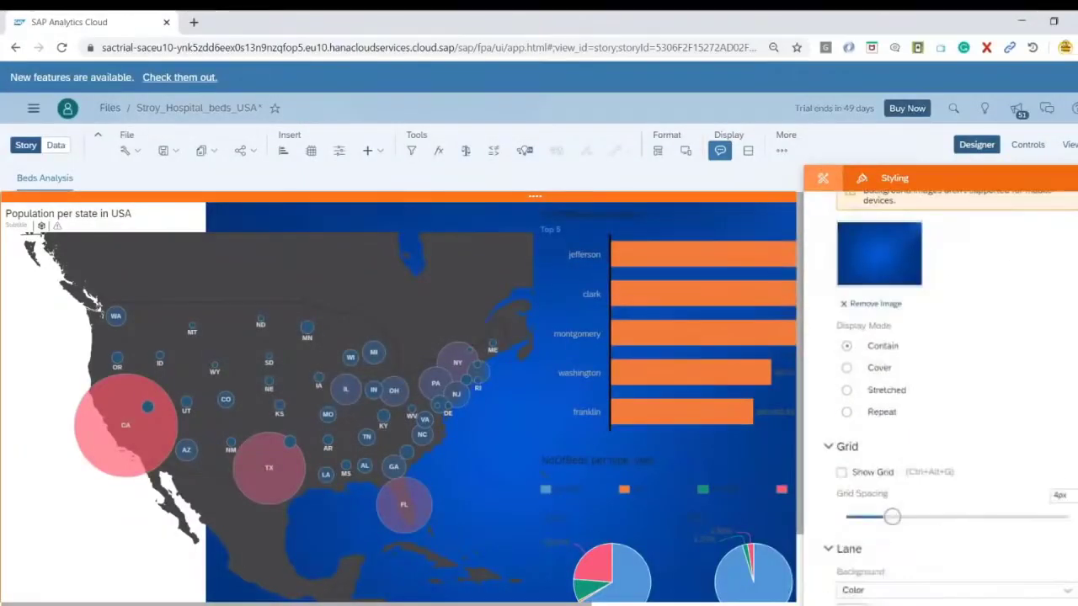
left_click(846, 368)
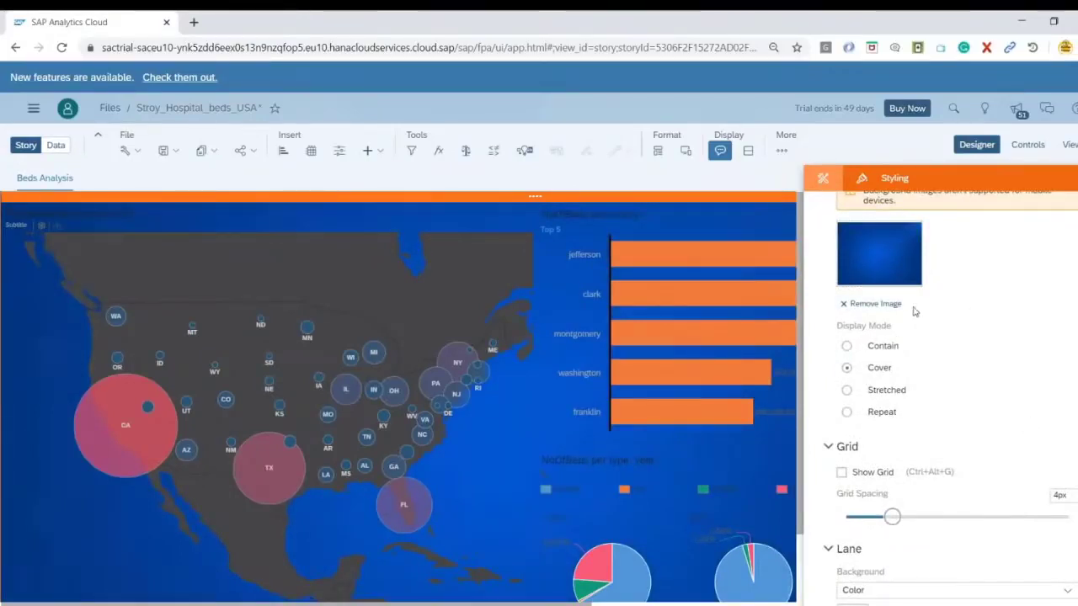
Style all text in the NoOfBeds per county chart as orange, bold and size 16.
left_click(571, 235)
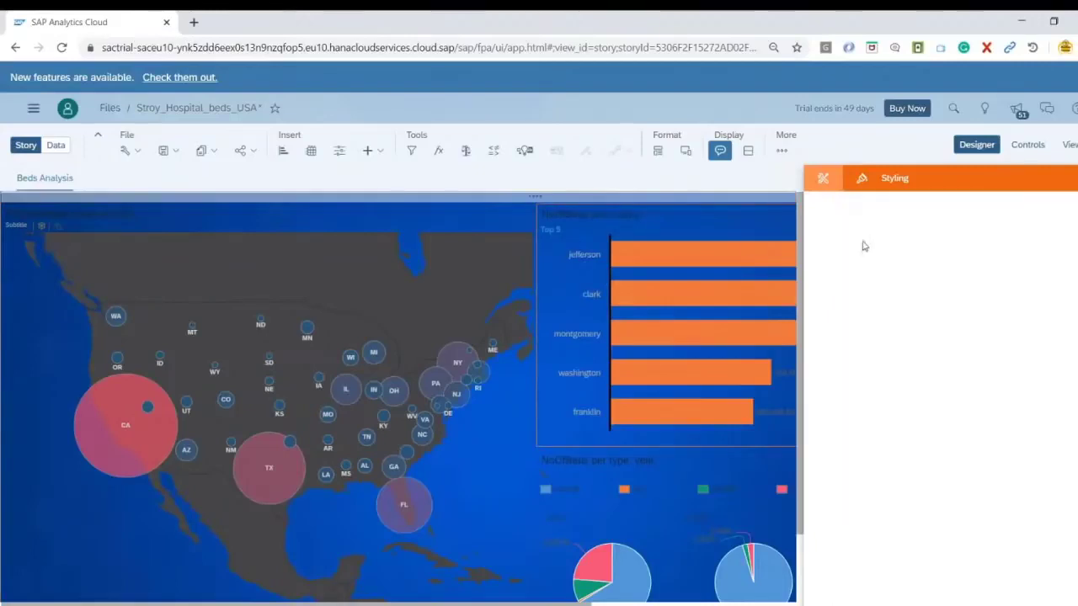
scroll(1017, 411, "down", 3)
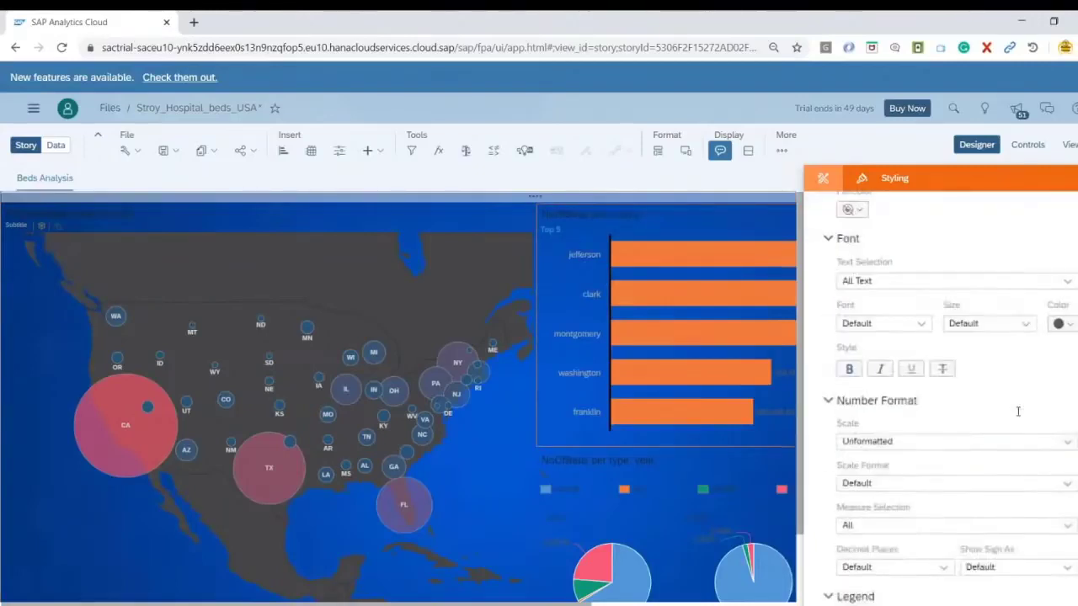
scroll(1006, 428, "down", 5)
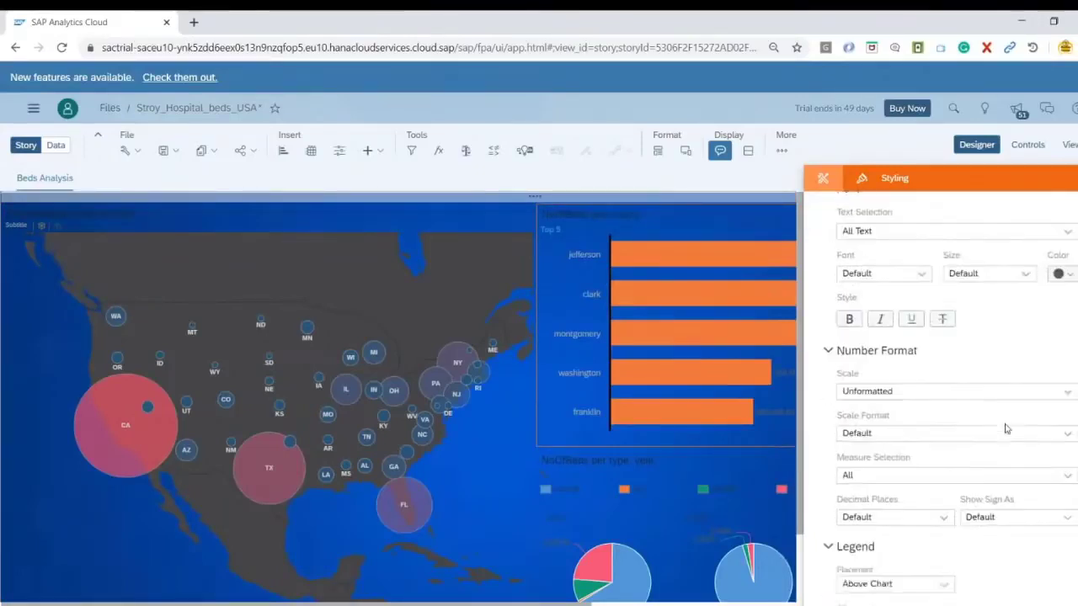
scroll(1027, 379, "up", 5)
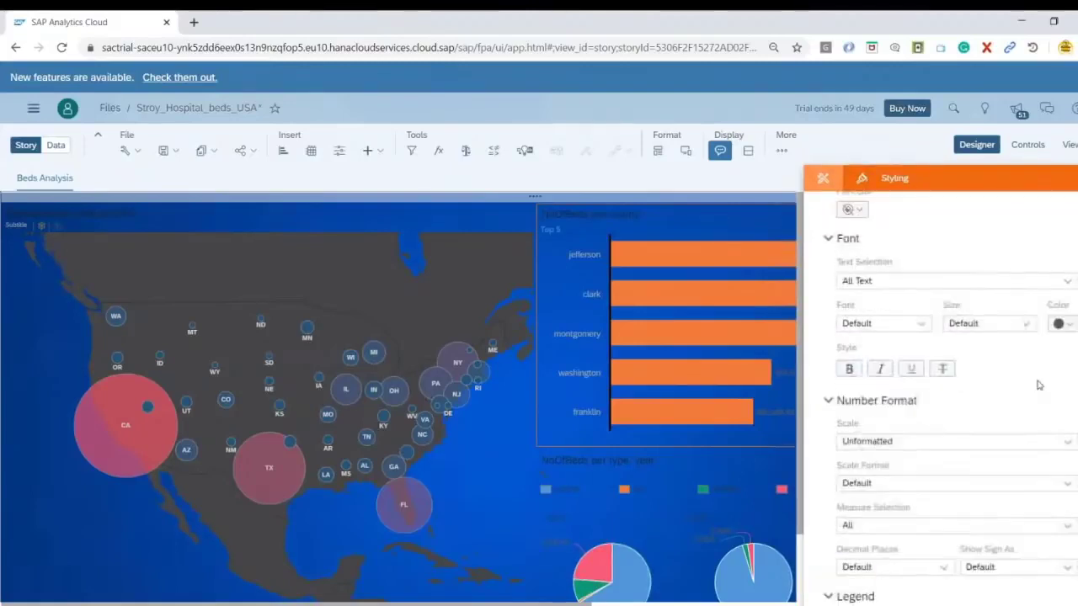
left_click(1061, 324)
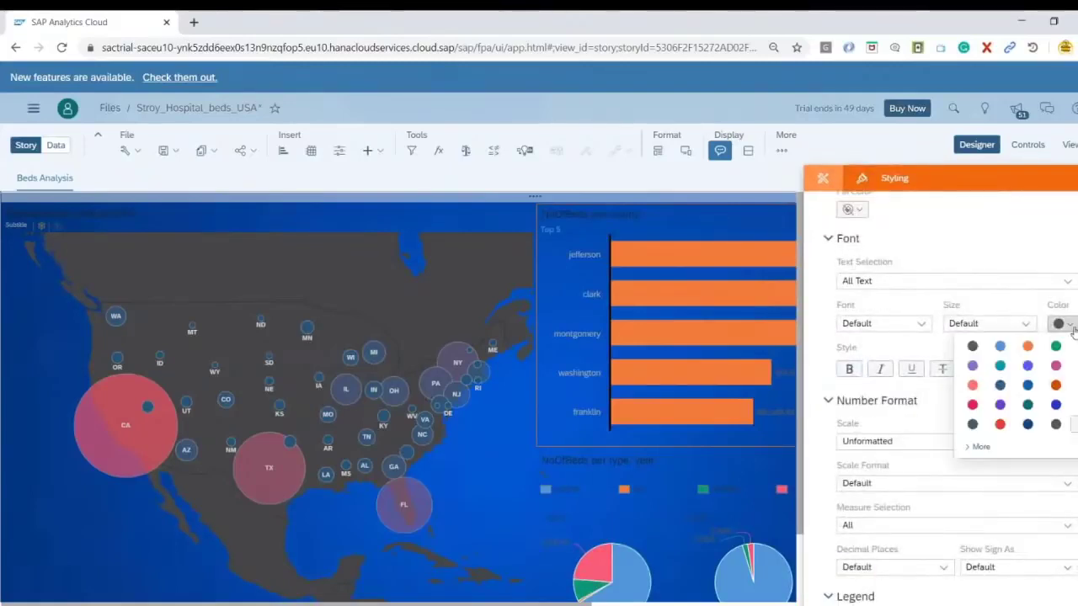
left_click(1027, 346)
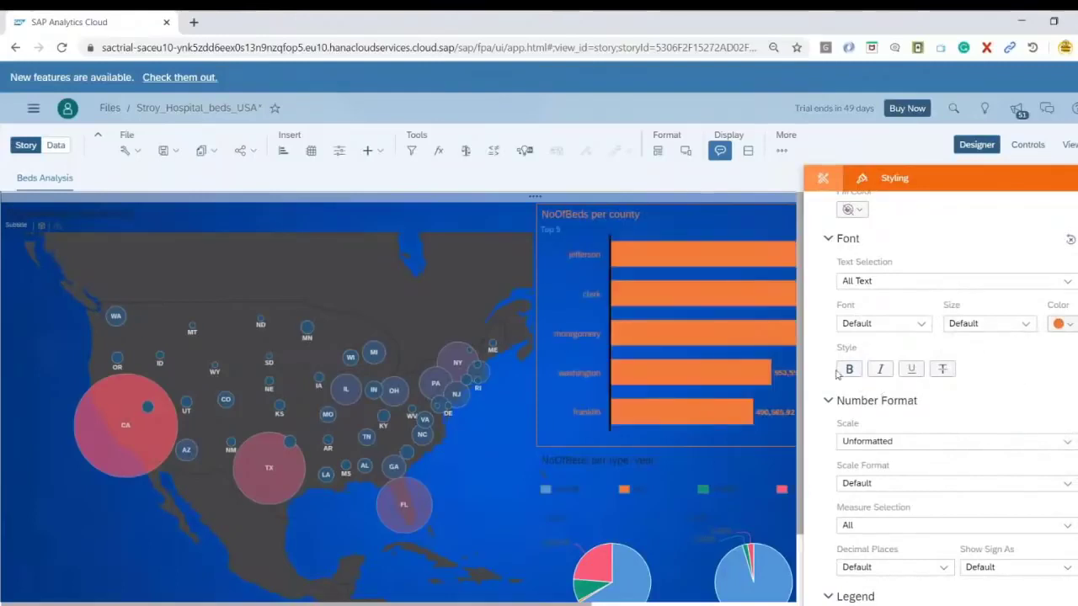
left_click(849, 369)
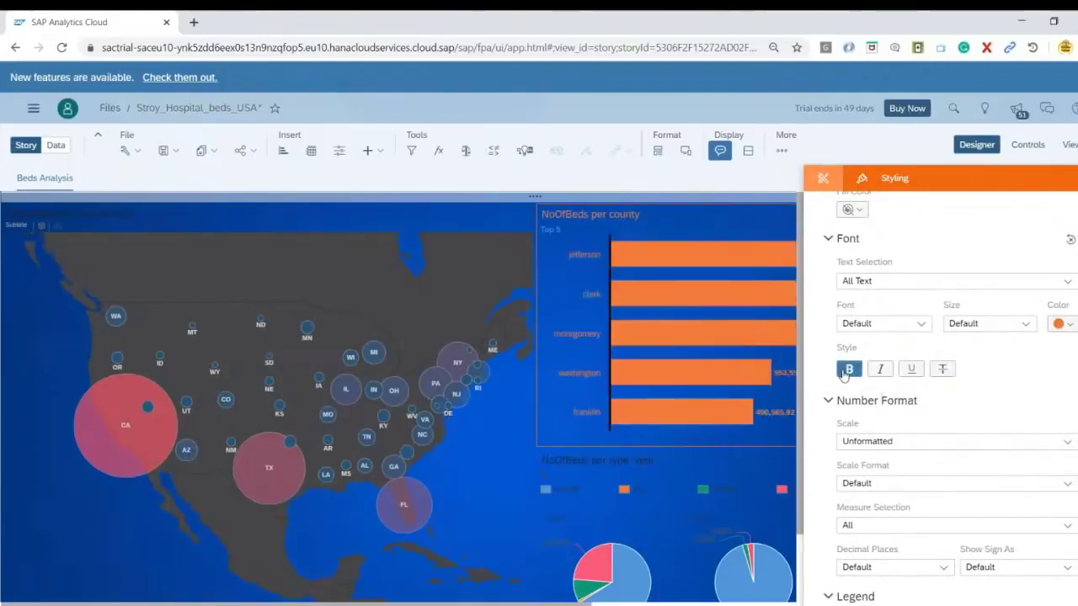
left_click(1025, 324)
left_click(980, 426)
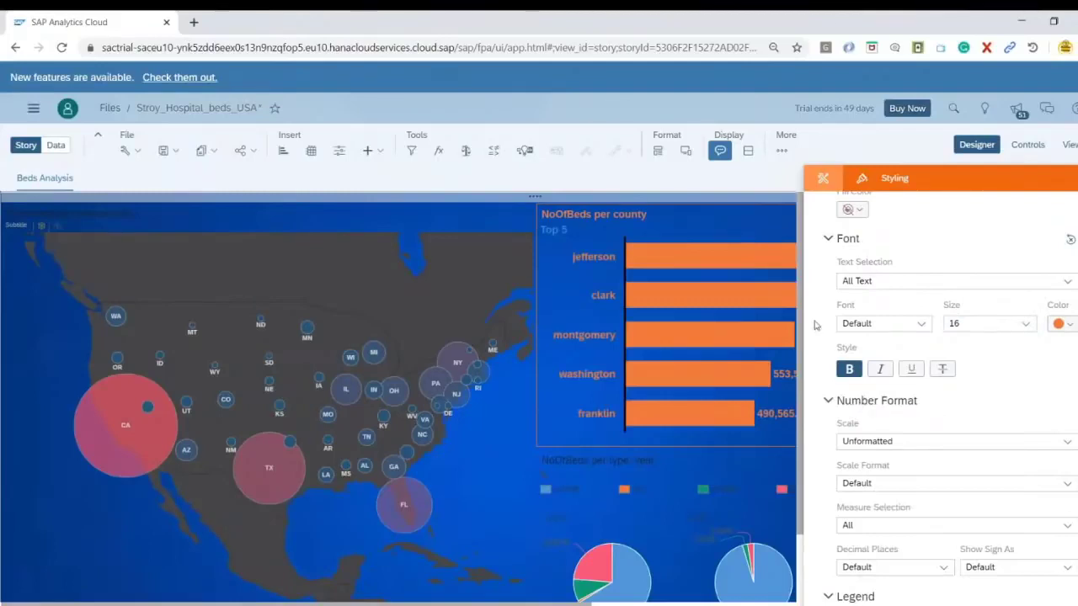
Style all text in the NoOfBeds per type, year pie chart as light red, size 14 and bold.
scroll(699, 385, "down", 1)
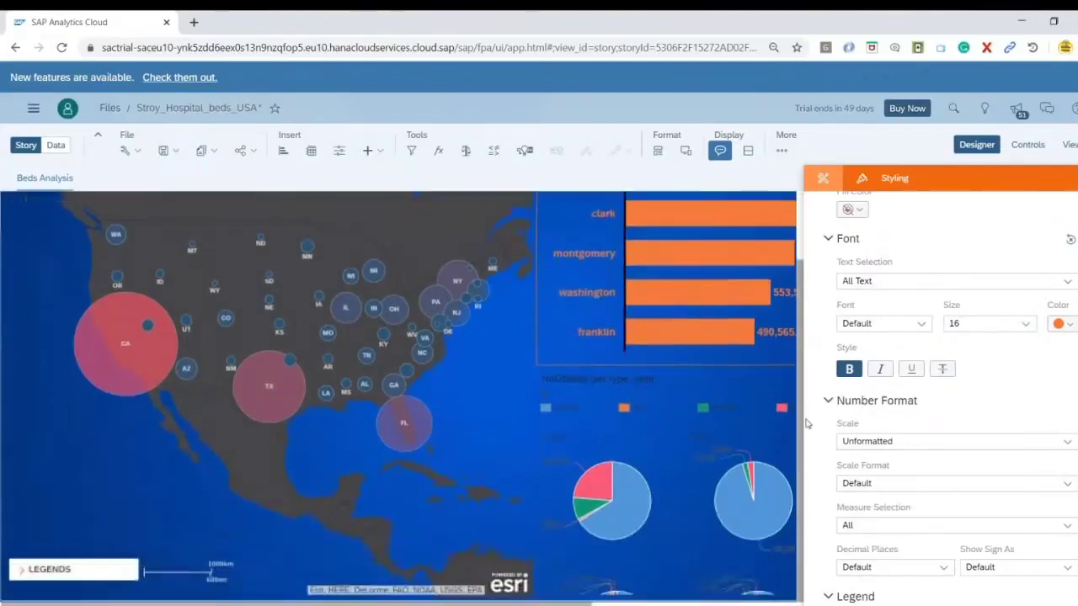
left_click(698, 387)
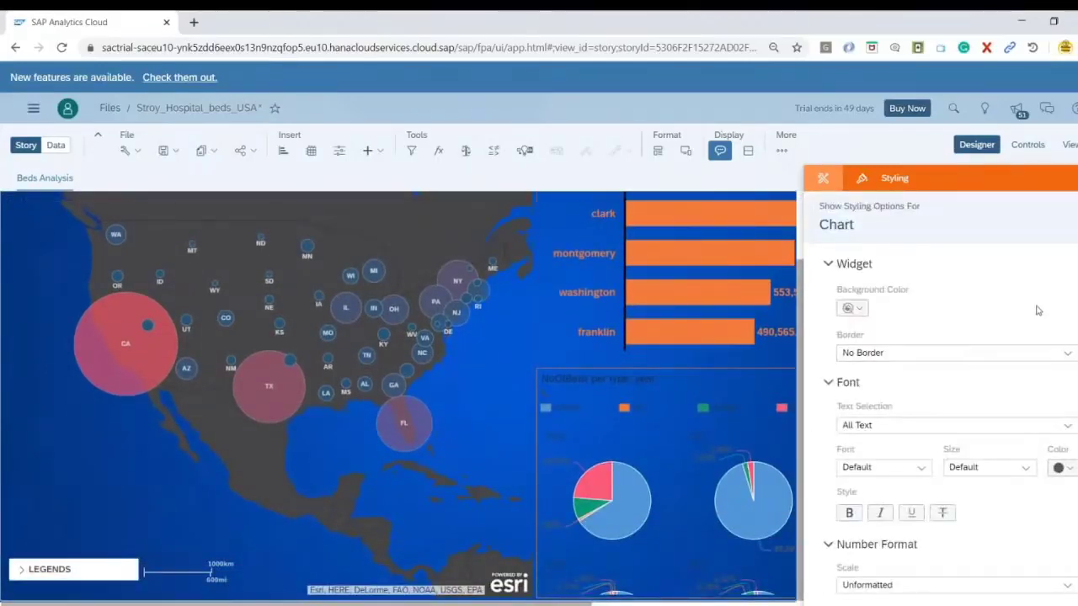
left_click(1068, 469)
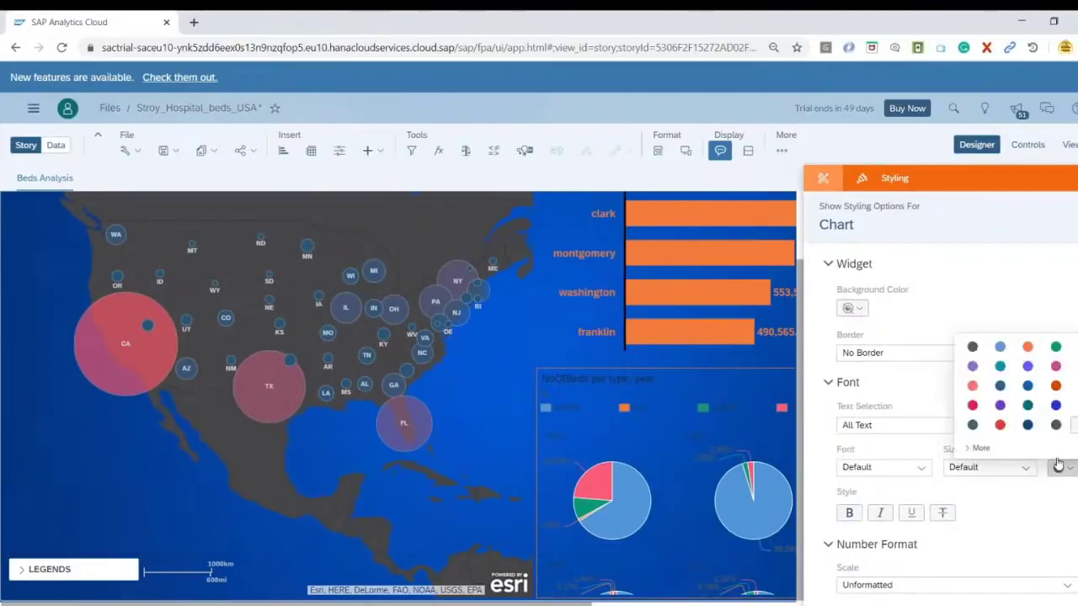
left_click(971, 385)
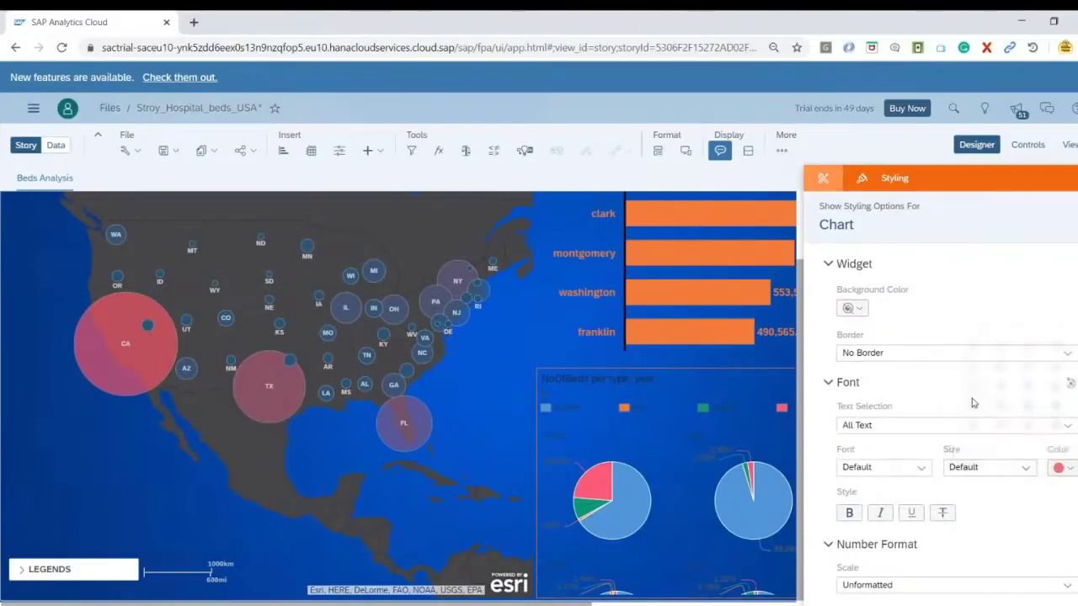
left_click(1024, 467)
left_click(983, 549)
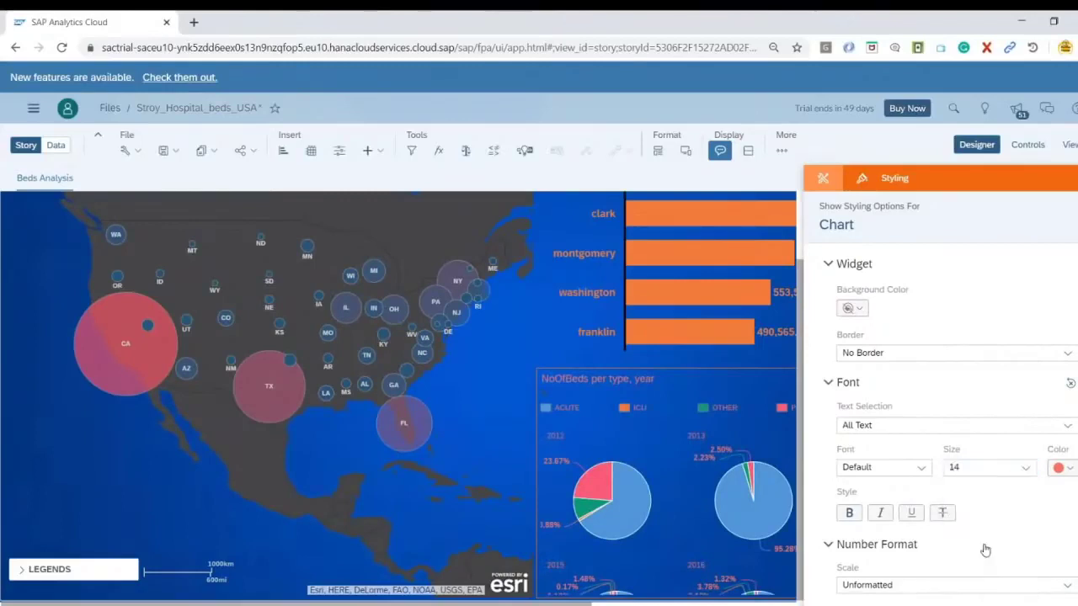
left_click(849, 515)
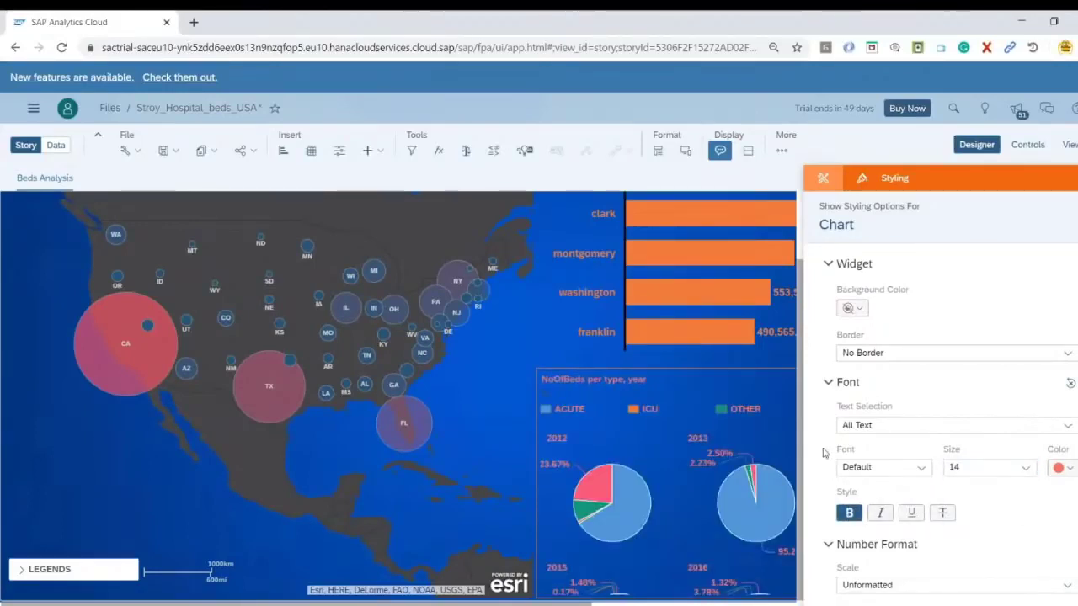
Close the styling options and review the restyled county bars and the yearly bed type pies.
left_click(975, 147)
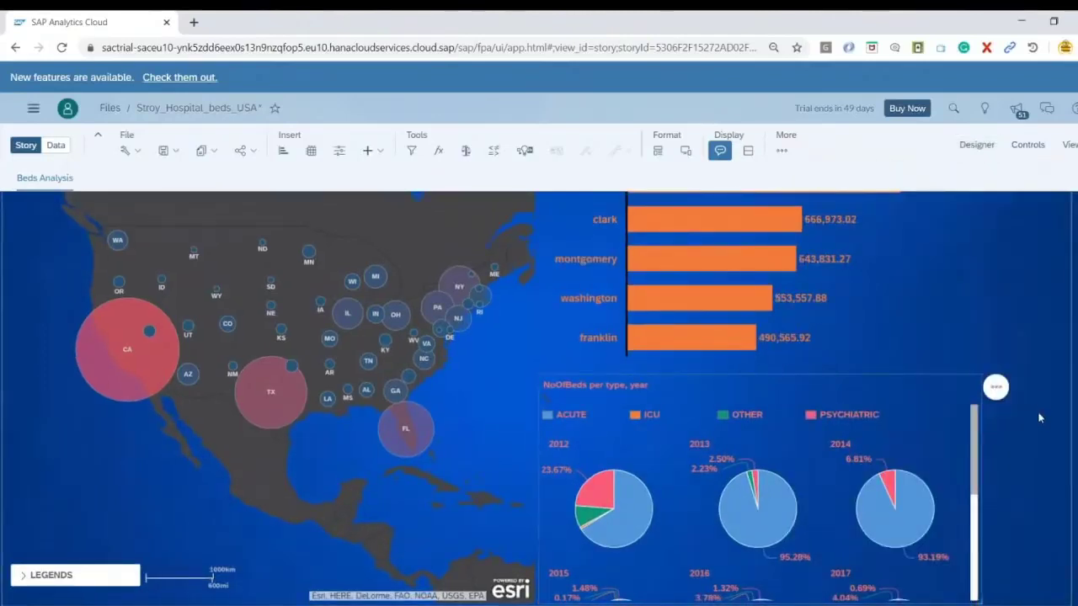
scroll(1011, 499, "up", 1)
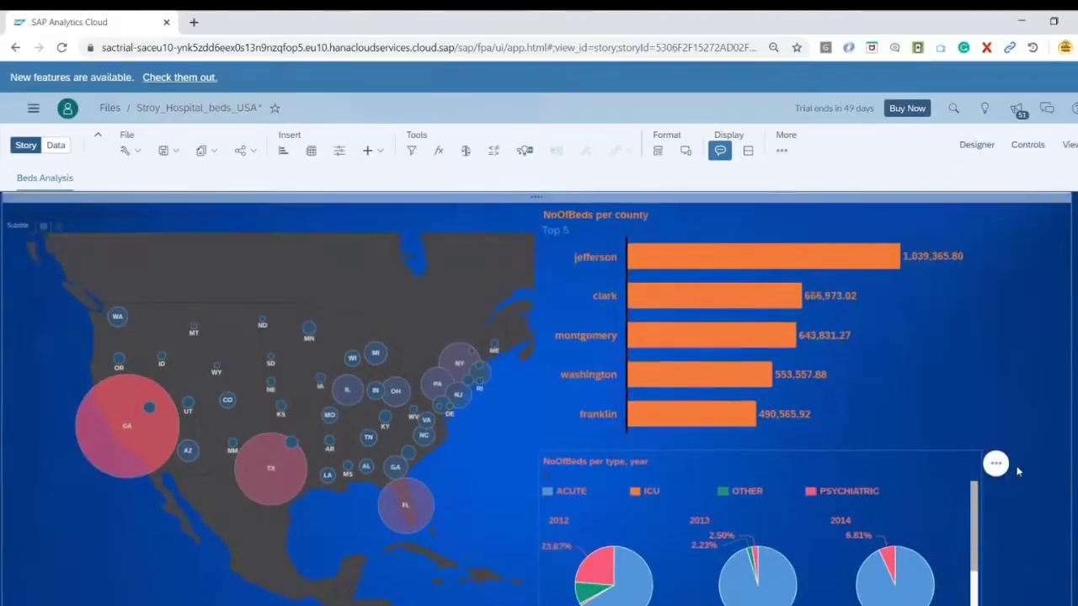
scroll(945, 516, "down", 3)
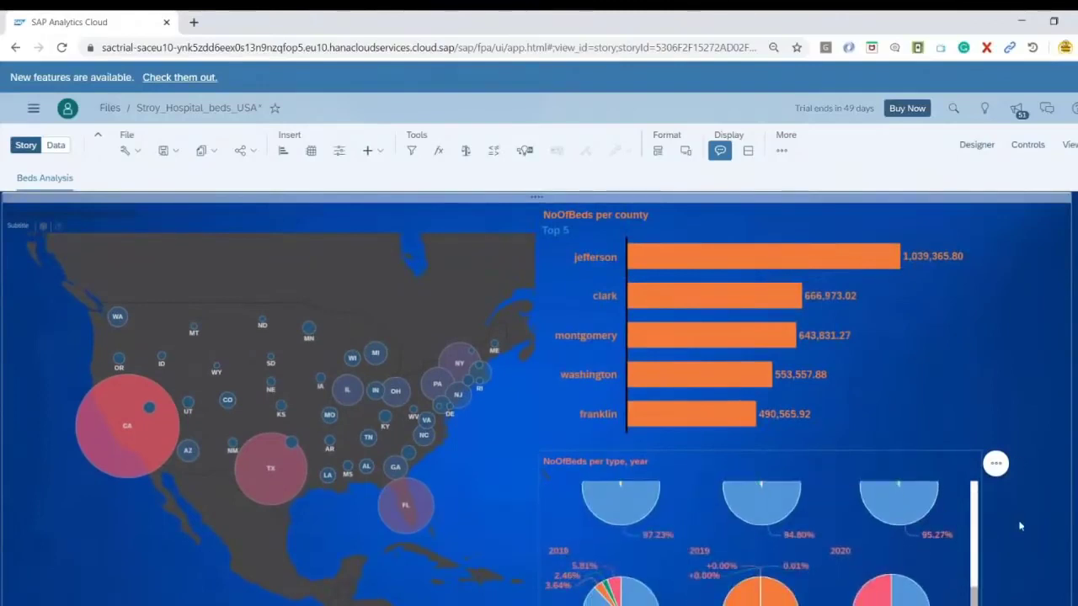
scroll(921, 544, "up", 3)
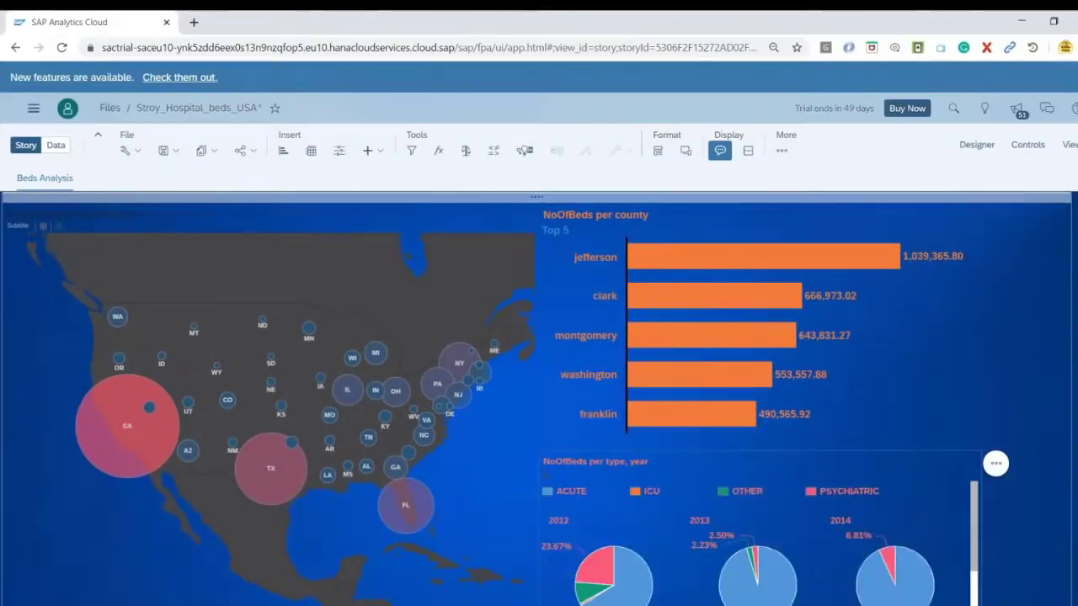